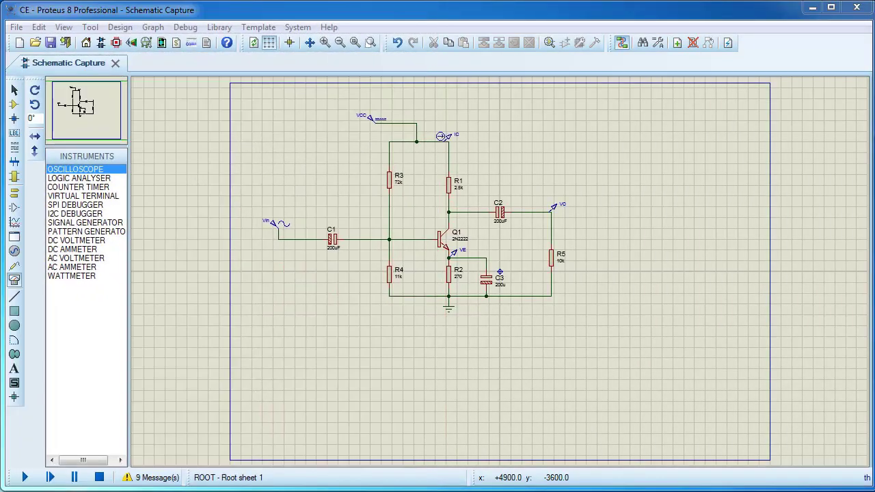
Place an oscilloscope beside the amplifier circuit and wire channel A to the Vin line and channel B to the output node above R5.
left_click(77, 170)
left_click(624, 225)
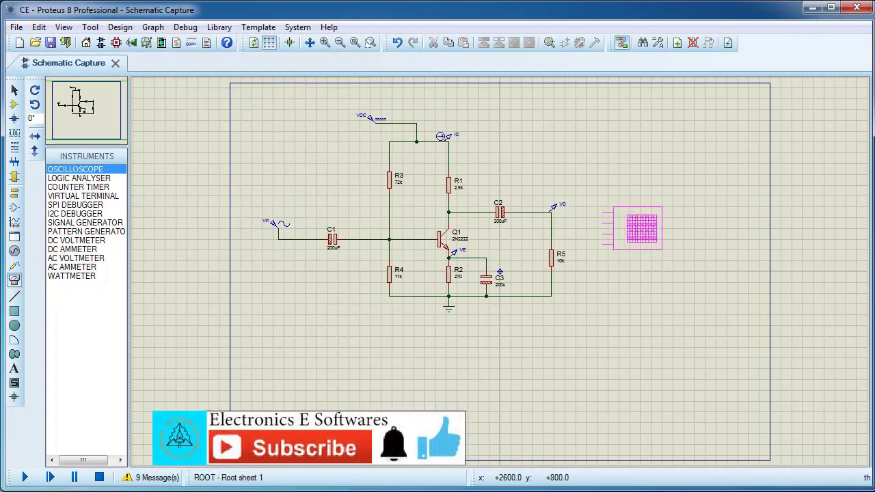
left_click(642, 218)
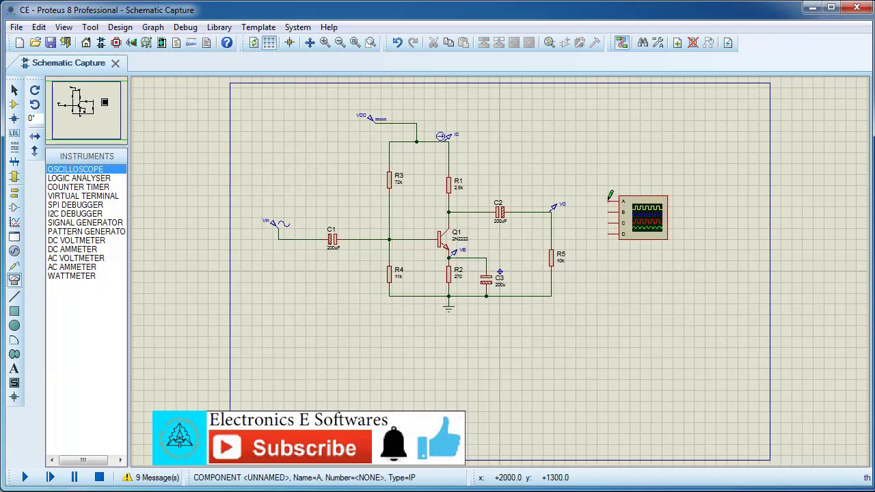
left_click(608, 200)
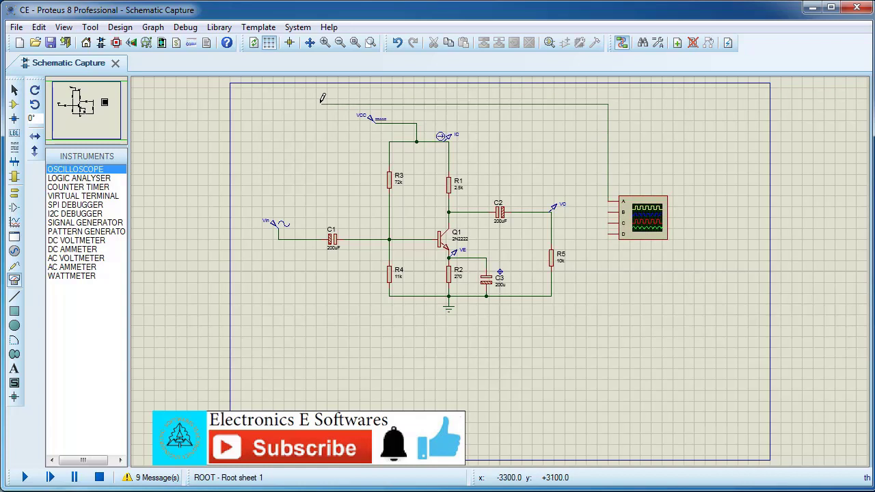
left_click(311, 237)
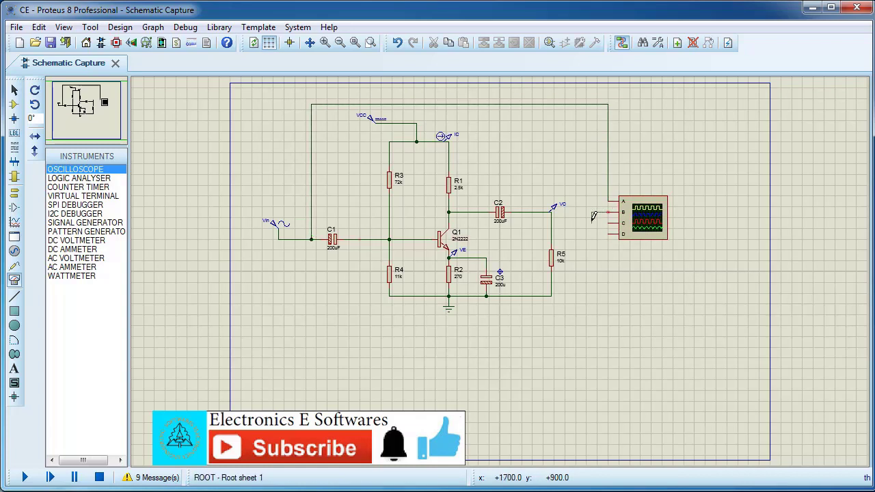
left_click(551, 227)
Run the simulation and examine the input and output waveforms with channel A at 10 mV, channel B at 1 V and a 20 µs timebase.
left_click(25, 478)
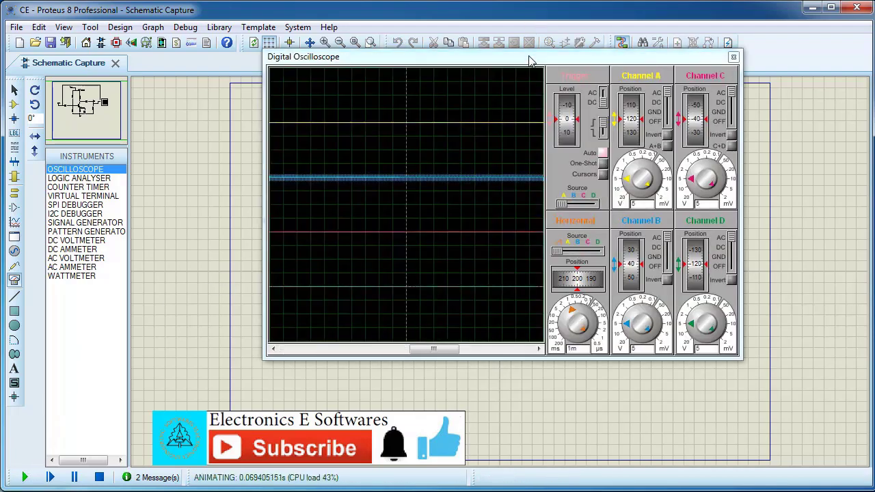
mouse_move(627, 186)
left_mouse_down()
mouse_move(634, 172)
mouse_move(654, 180)
left_mouse_up()
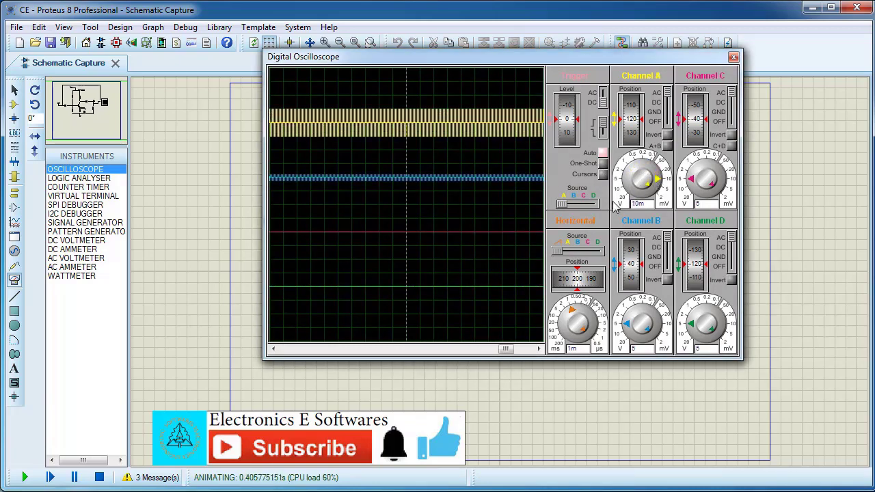
left_click_drag(617, 311, 627, 315)
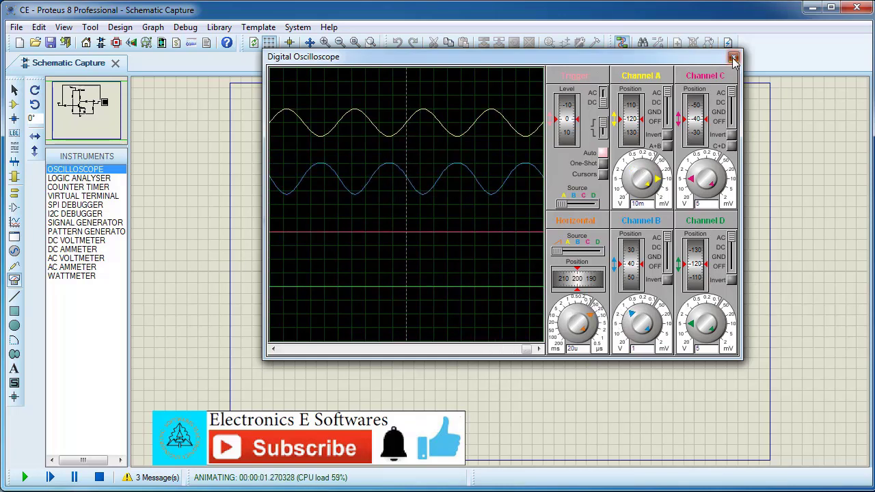
left_click(733, 60)
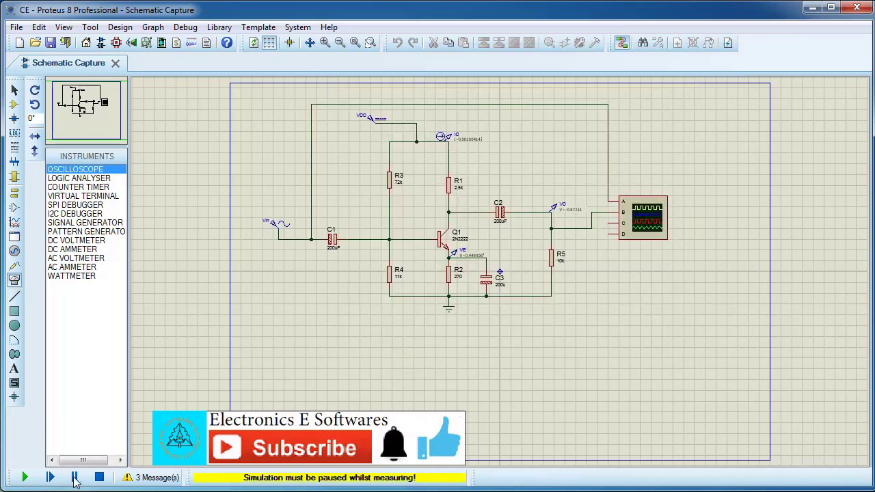
left_click(99, 477)
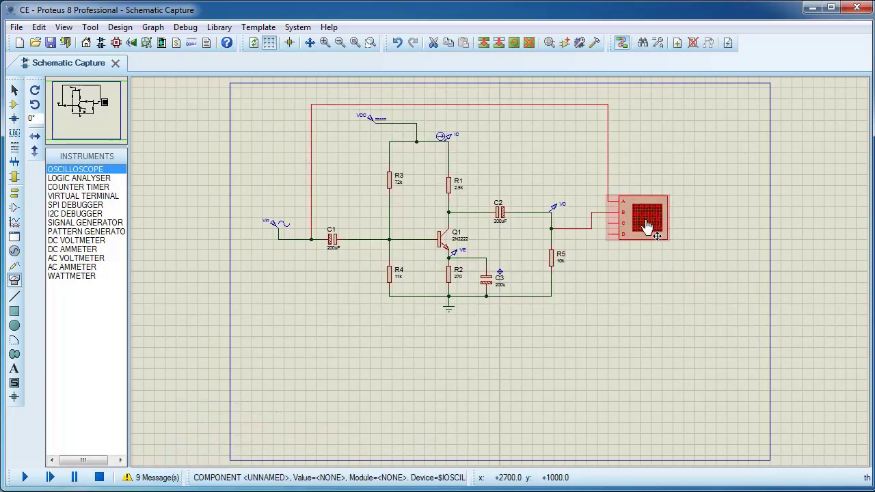
Delete the oscilloscope from the schematic and return to component placement.
right_click(658, 215)
left_click(674, 254)
left_click(14, 104)
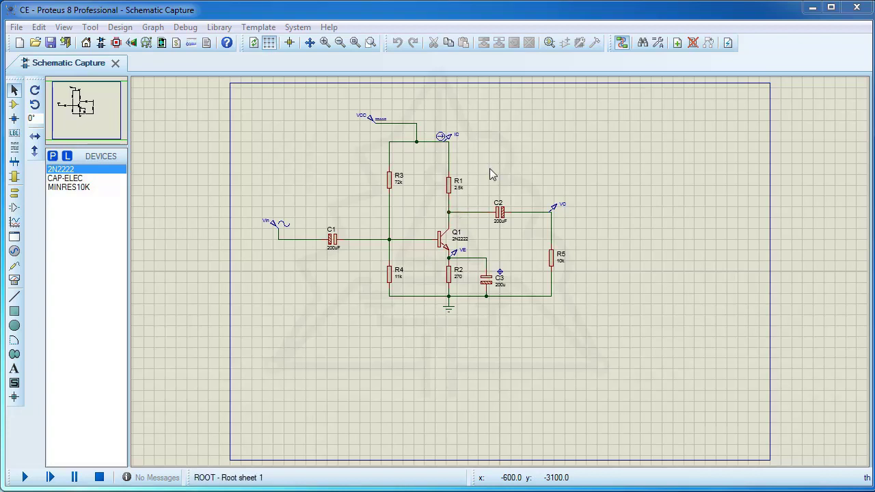
Delete the VC voltage probe, the IC current probe and the VCC generator from the circuit.
scroll(489, 168, "up", 3)
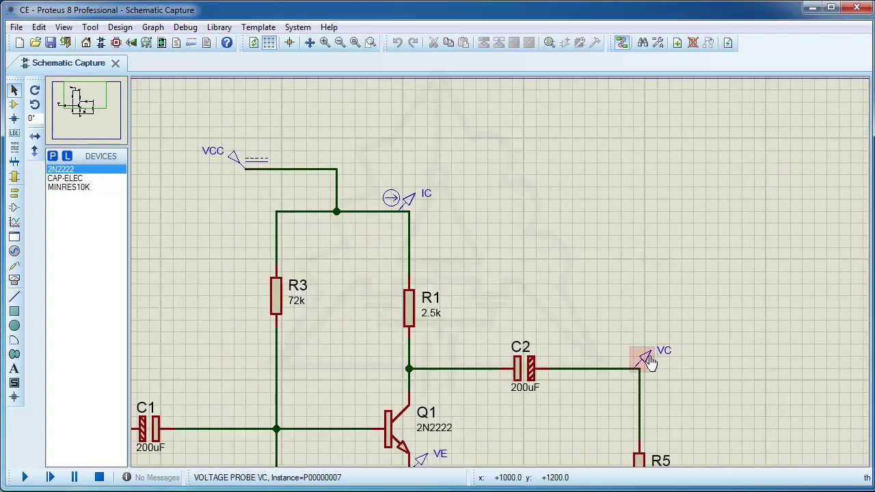
right_click(653, 364)
left_click(693, 387)
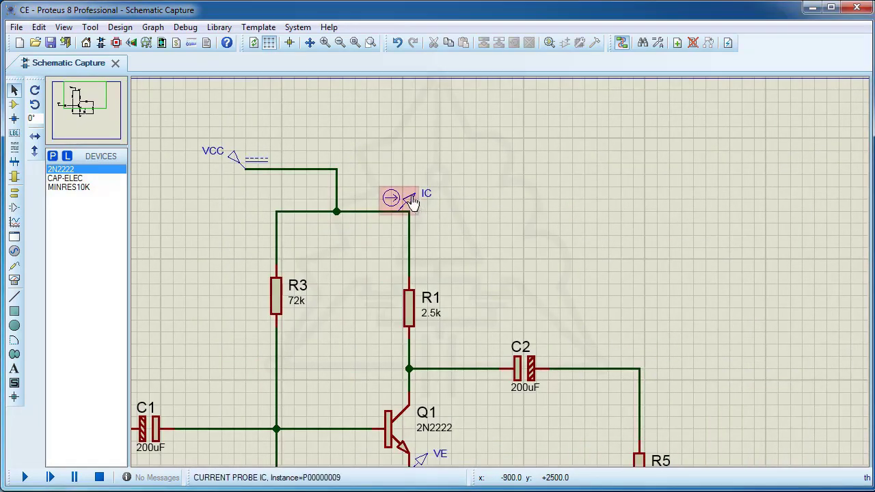
right_click(423, 190)
left_click(470, 227)
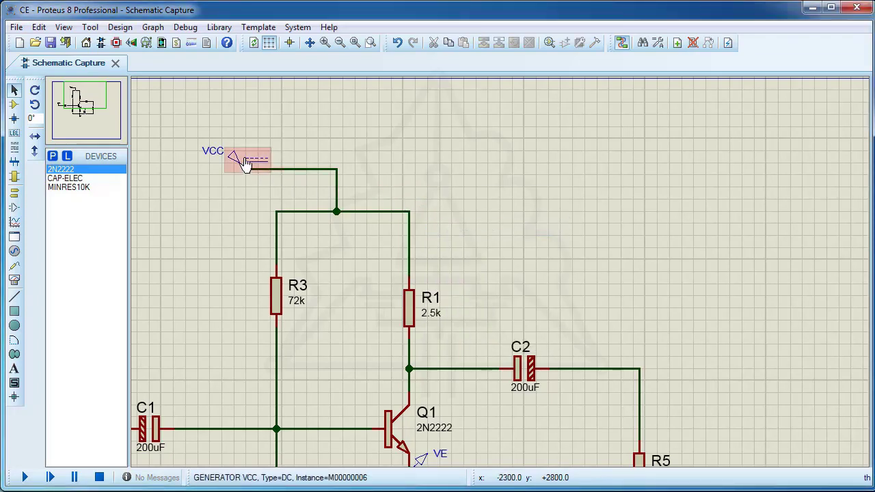
right_click(246, 162)
left_click(283, 188)
Delete the VE voltage probe at the emitter and the Vin sine generator at the input of C1.
scroll(279, 216, "down", 2)
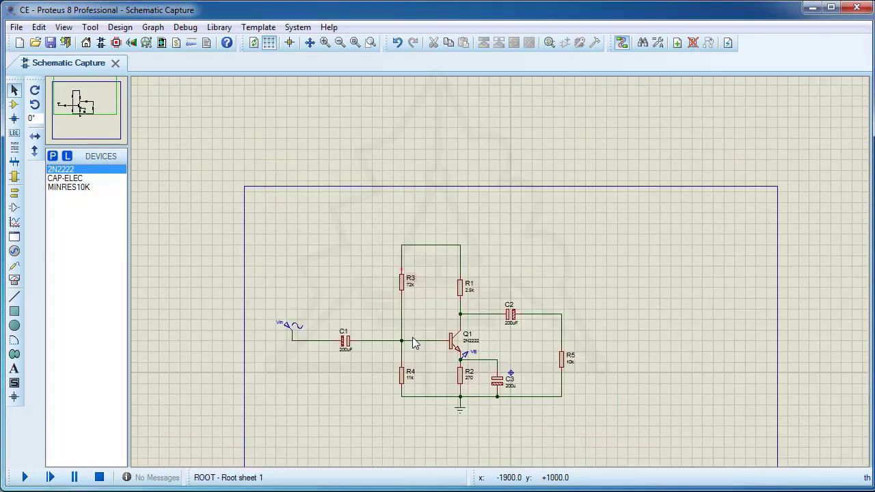
scroll(413, 348, "up", 2)
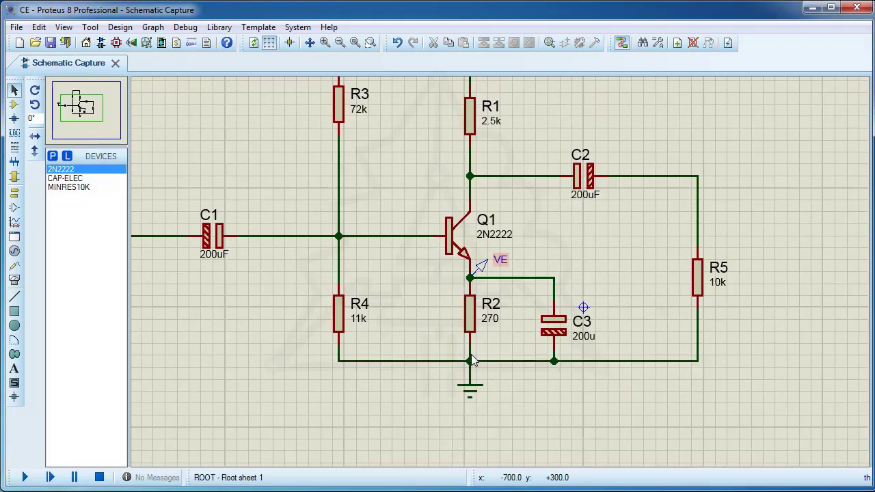
right_click(497, 266)
left_click(526, 295)
scroll(358, 239, "down", 1)
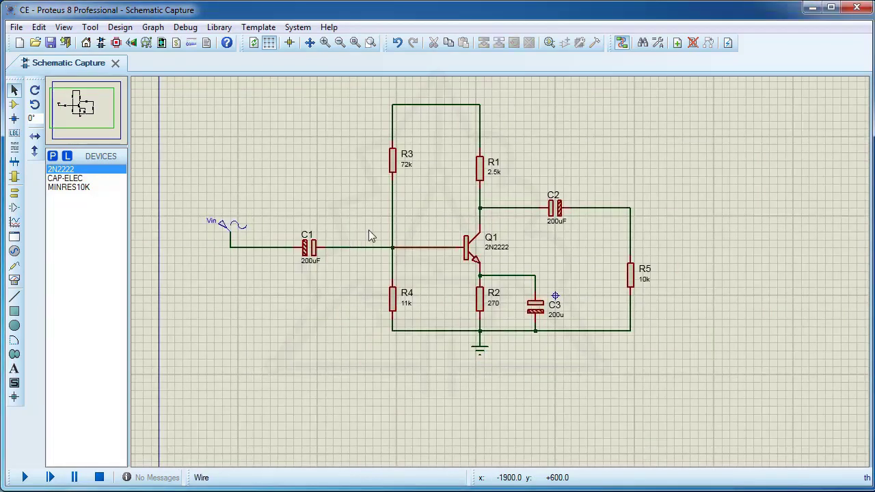
scroll(280, 227, "up", 1)
right_click(429, 279)
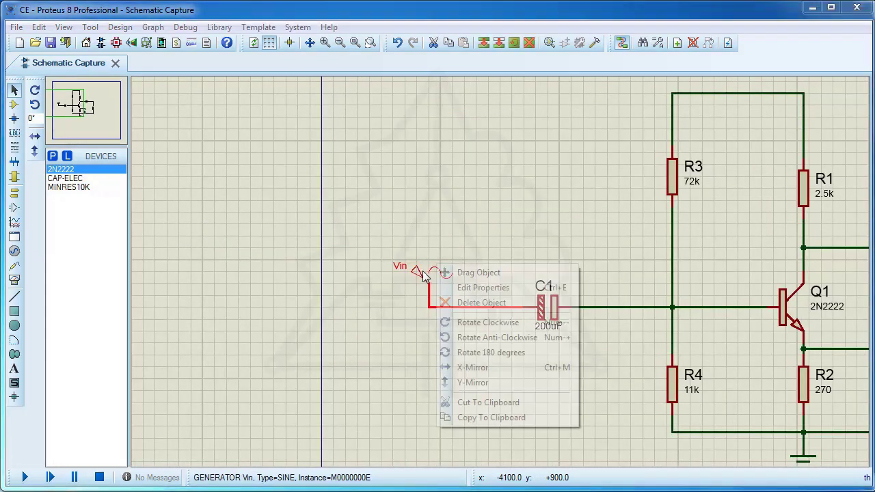
left_click(451, 304)
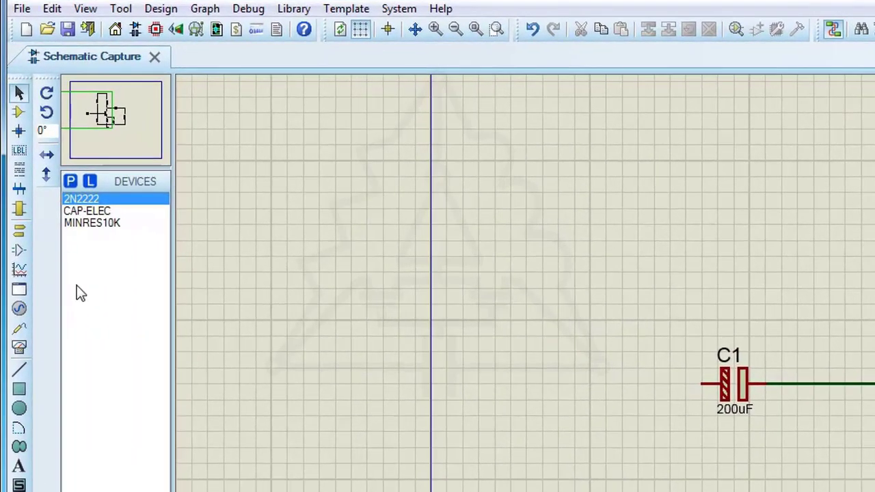
Add the SIL-100-02 header from the Header Blocks sub-category of Connectors to the project's device list.
left_click(17, 109)
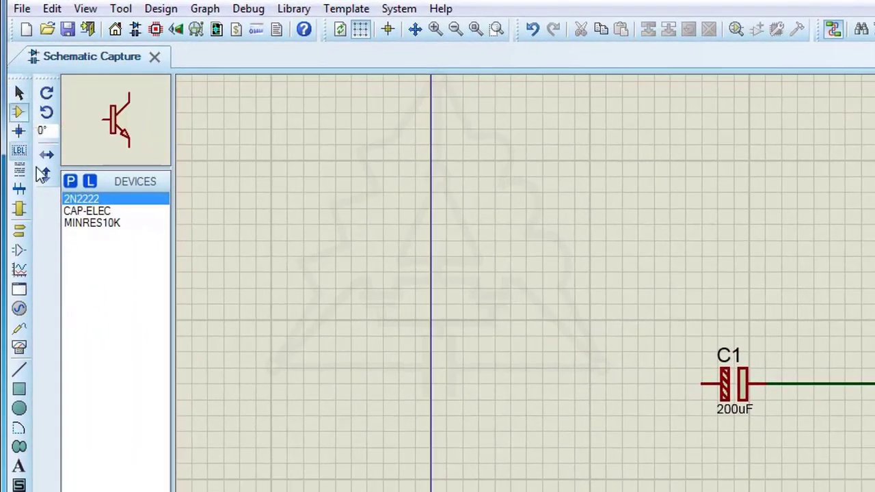
left_click(68, 182)
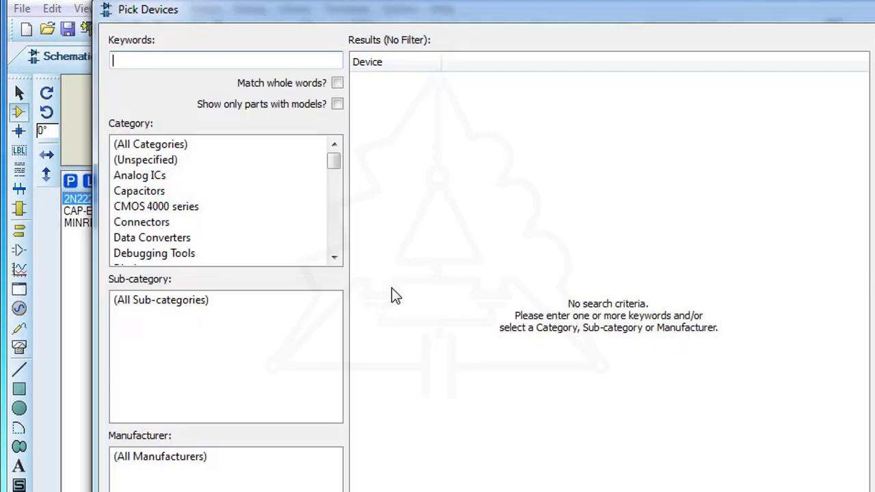
left_click(144, 222)
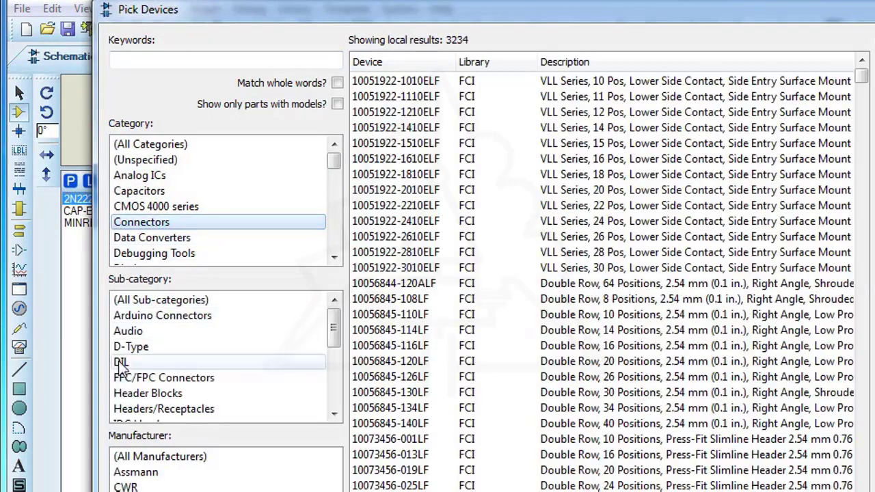
left_click_drag(332, 328, 334, 357)
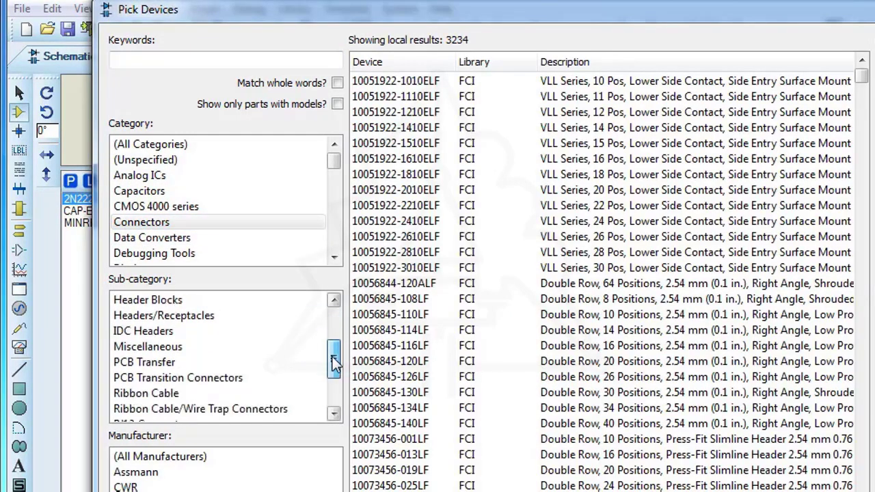
left_click(152, 301)
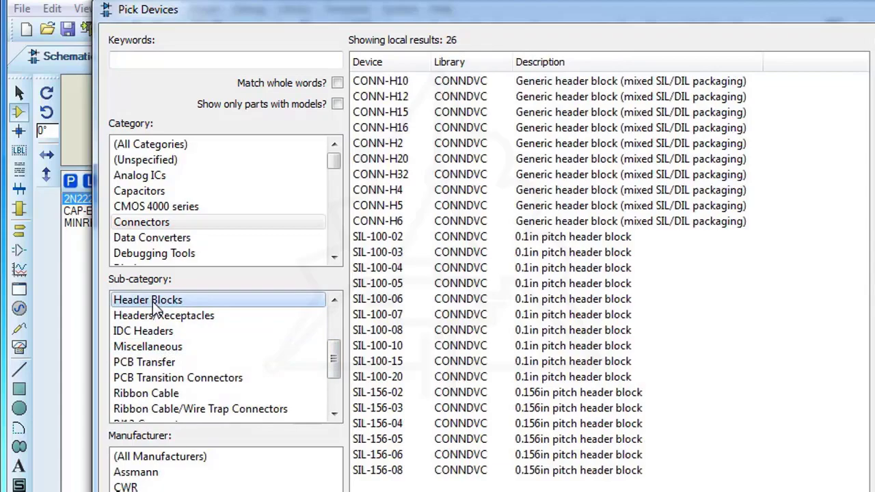
left_click(376, 236)
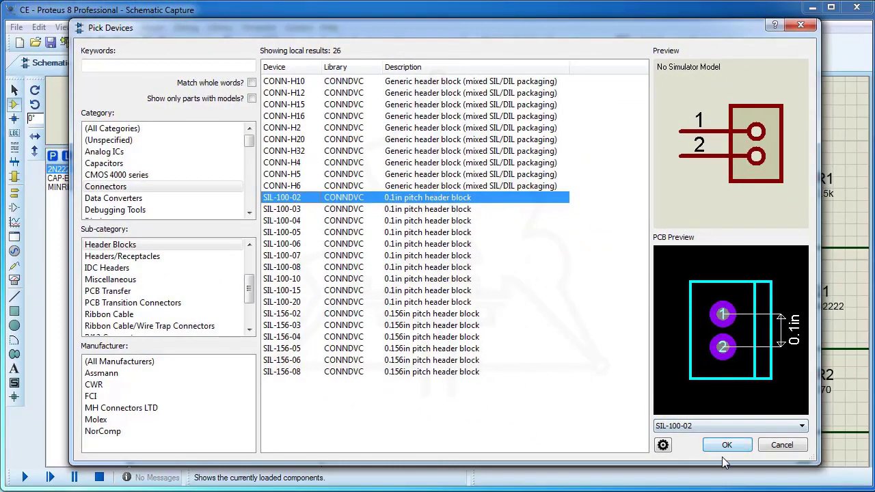
left_click(725, 445)
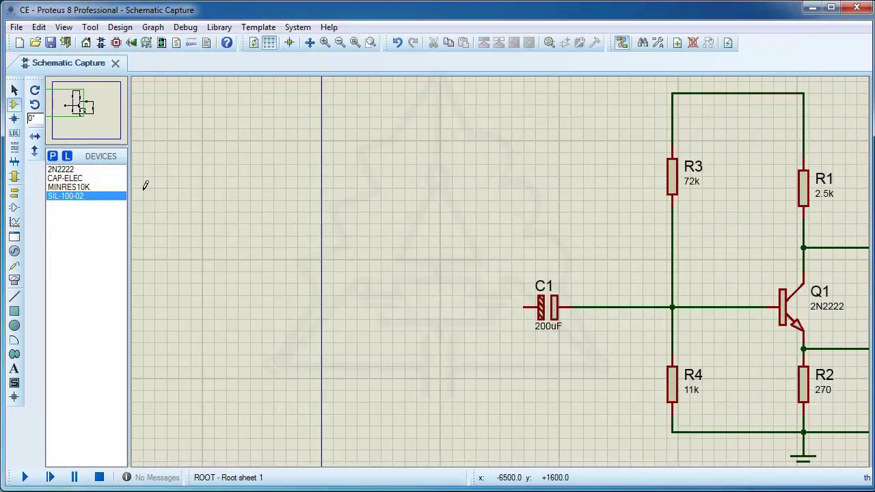
Place a SIL-100-02 header on the output side of the circuit, to the right of R5.
scroll(473, 274, "down", 1)
left_click(784, 269)
left_click(781, 276)
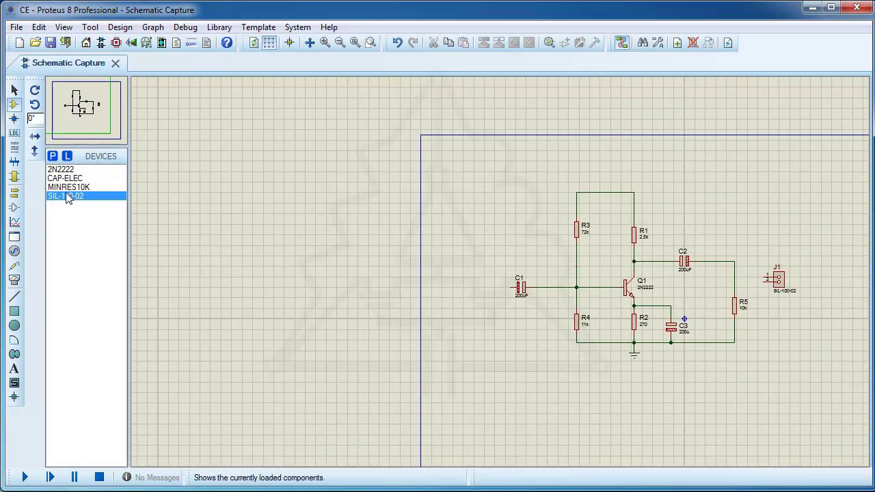
Place two horizontally mirrored SIL-100-02 headers, one to the upper left of R3 and one to the left of C1.
left_click(32, 139)
left_click(501, 199)
left_click(507, 200)
left_click(481, 295)
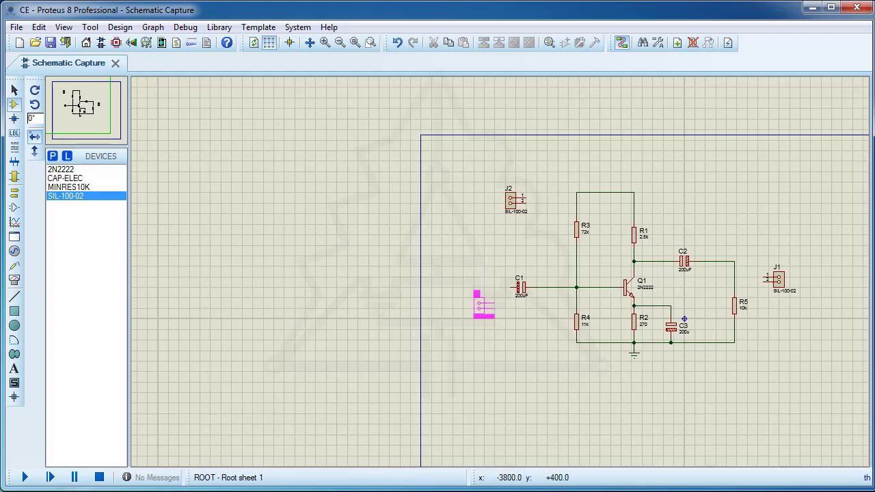
left_click(478, 295)
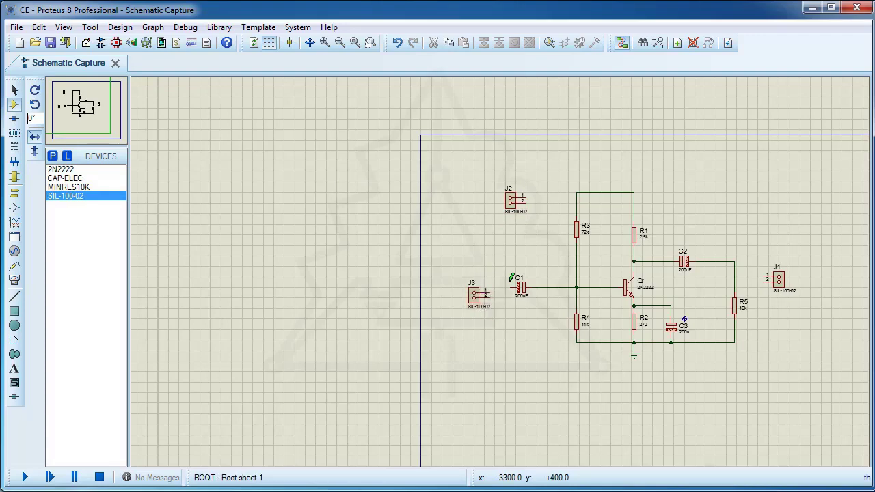
Wire pin 1 of header J2 to the supply line at the corner above R3.
scroll(502, 273, "up", 3)
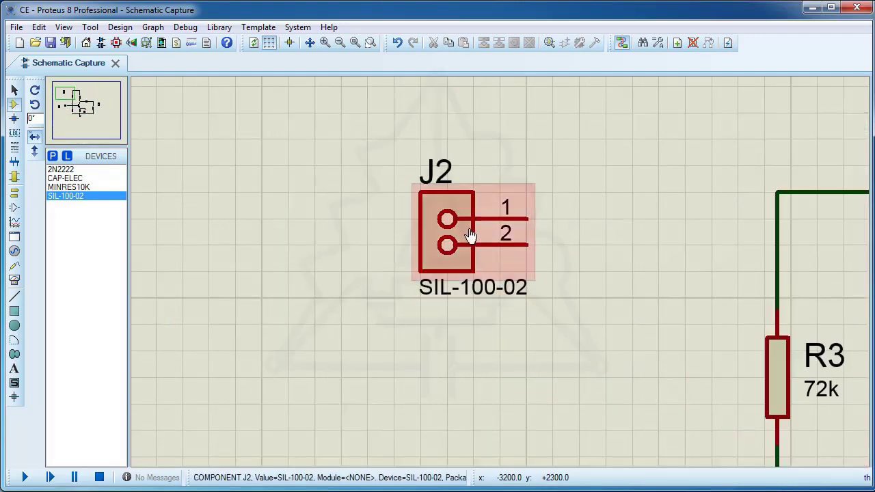
left_click(528, 218)
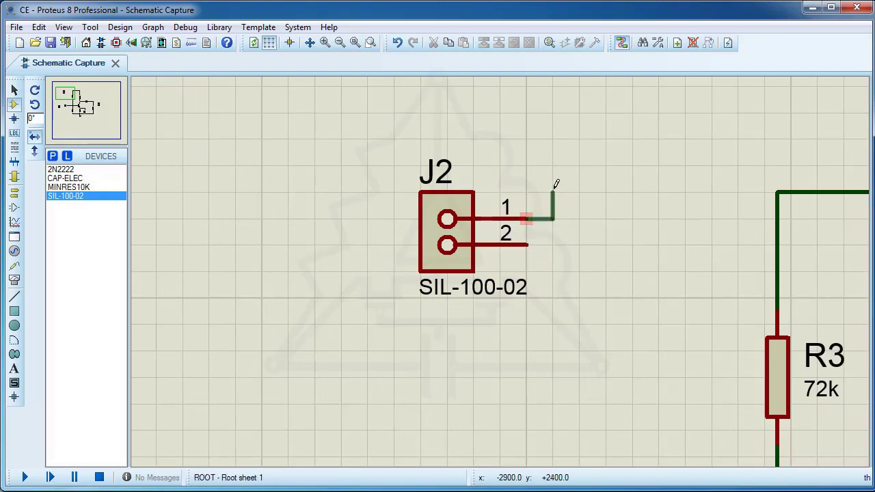
left_click(777, 192)
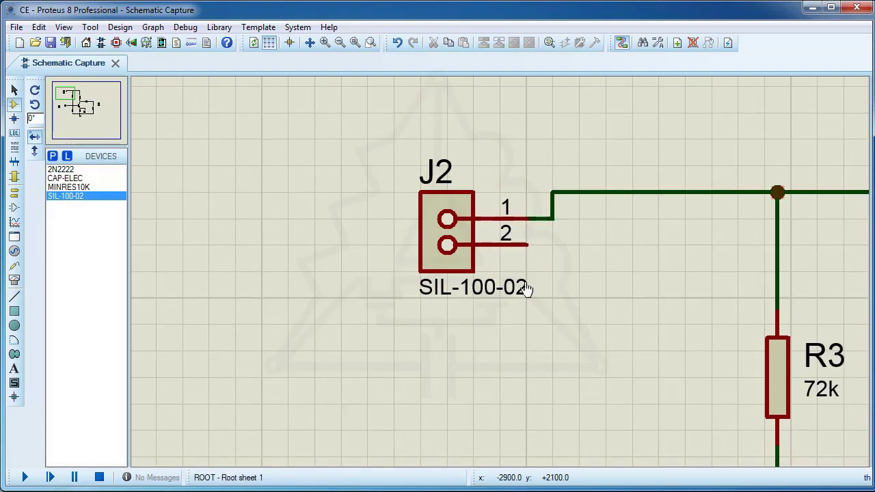
Place a ground terminal below and to the right of header J2 and wire it to J2's pin 2.
left_click(14, 192)
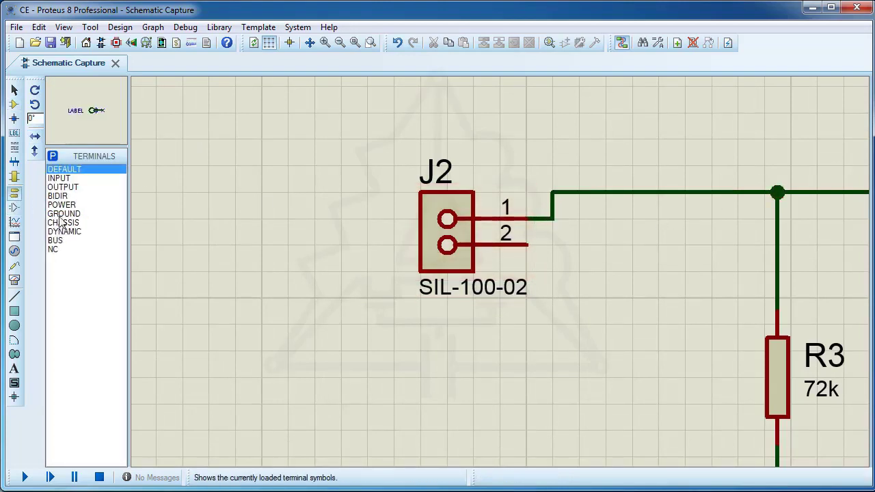
left_click(63, 214)
left_click(578, 274)
left_click(530, 243)
left_click(579, 272)
Set the supply header J2's part reference to JVDC and its part value to Vdc.
double_click(445, 232)
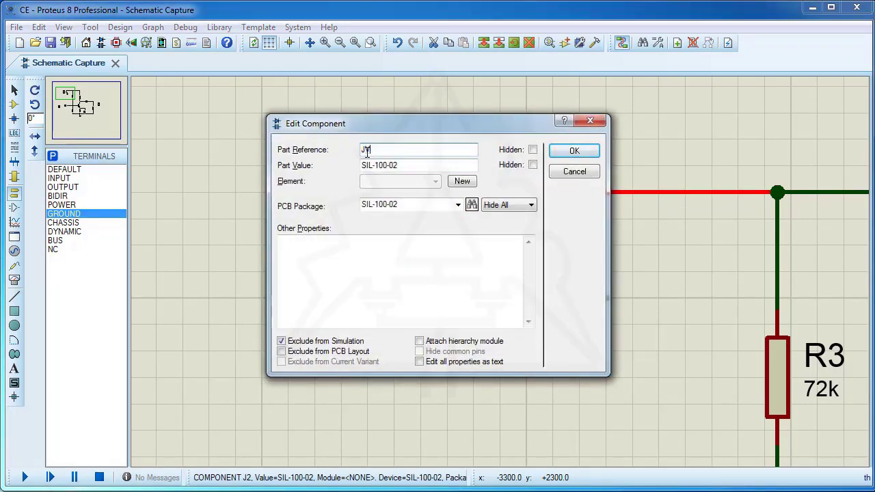
key("Tab")
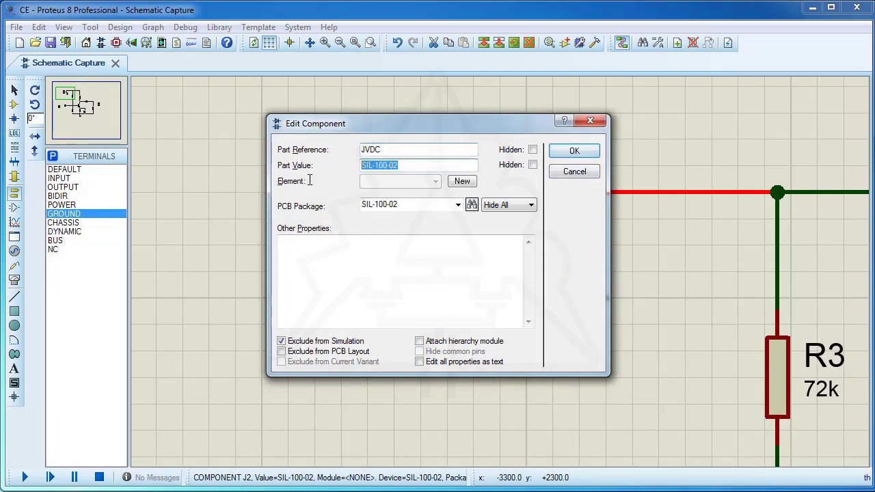
type("Vdc")
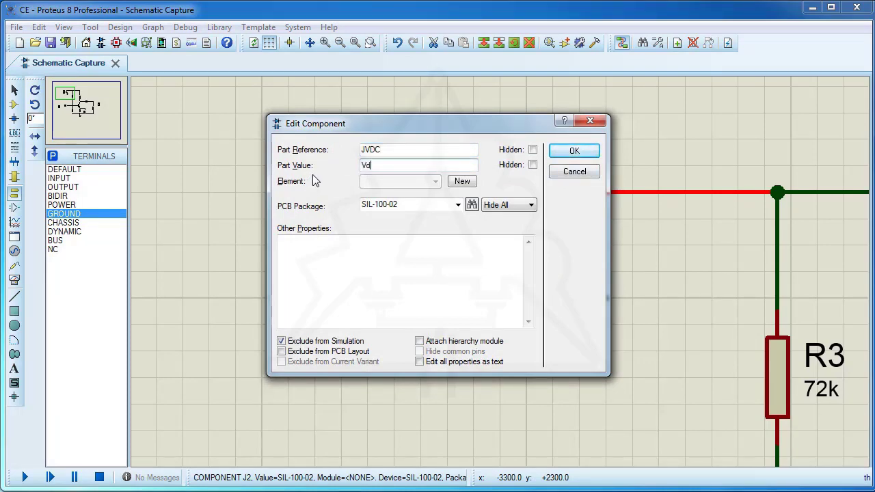
left_click(574, 151)
Move header J3 up so pin 1 lines up with C1, and wire pin 1 to C1's free end.
scroll(416, 312, "down", 3)
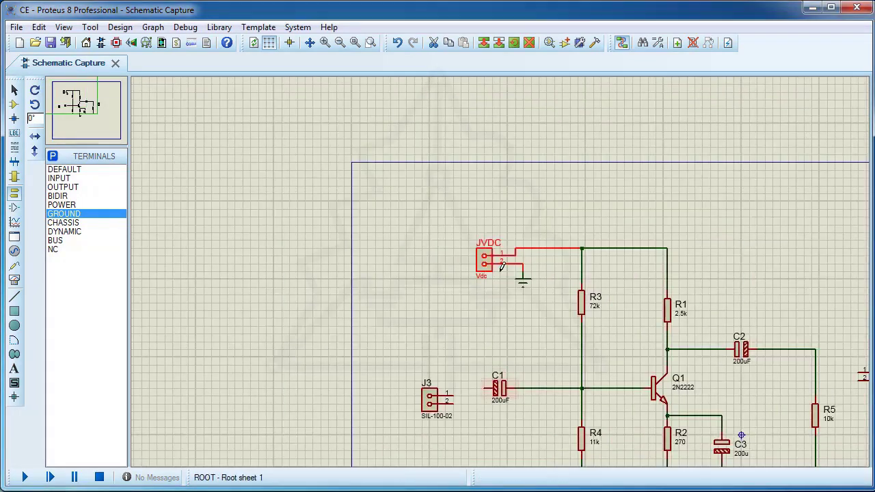
scroll(492, 380, "up", 3)
left_click_drag(345, 188, 345, 161)
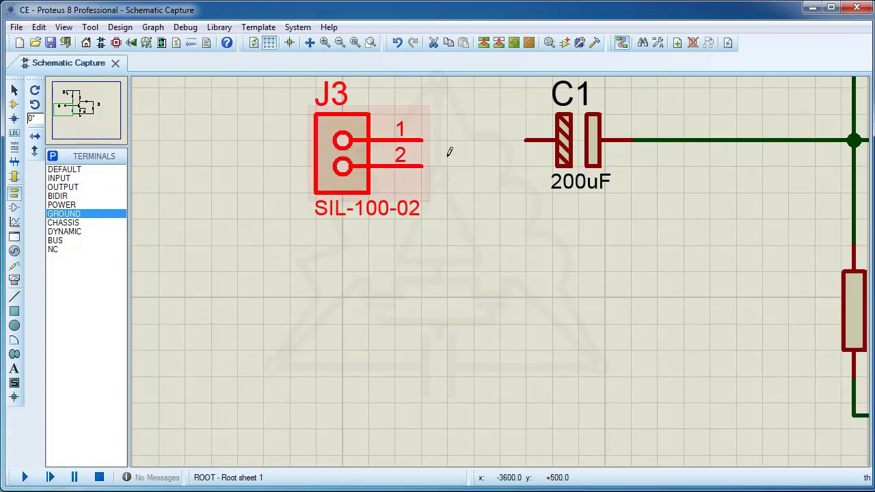
left_click(421, 140)
left_click(524, 140)
Place a ground terminal below and to the right of header J3 and wire it to J3's pin 2.
left_click(69, 214)
left_click(473, 220)
left_click(423, 165)
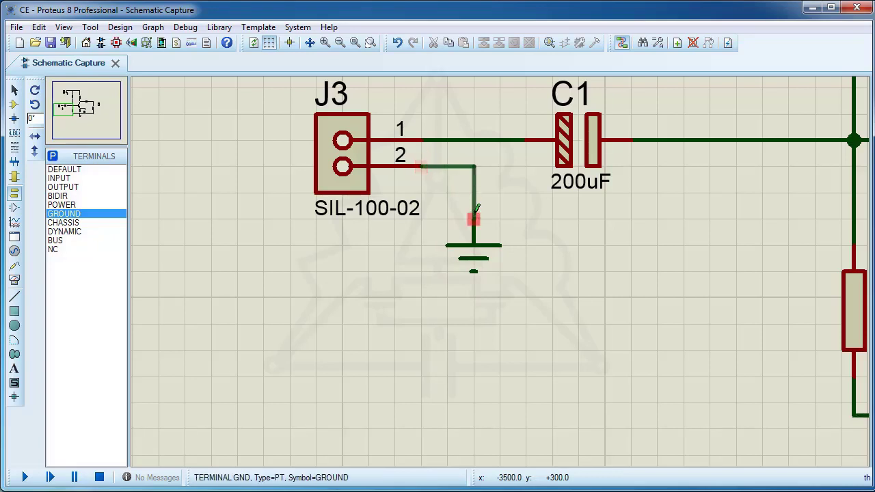
left_click(473, 219)
Set the input header J3's part reference to JVIN and its part value to Vin.
double_click(344, 134)
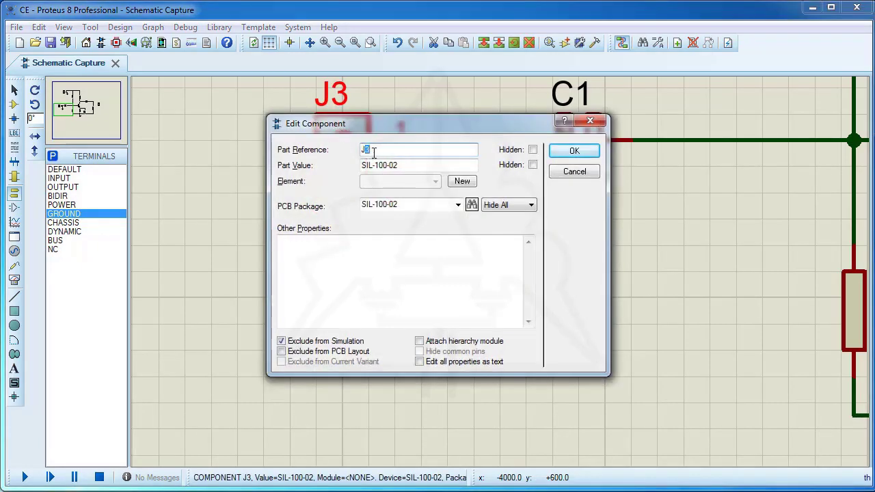
left_click_drag(408, 164, 341, 166)
type("Vin")
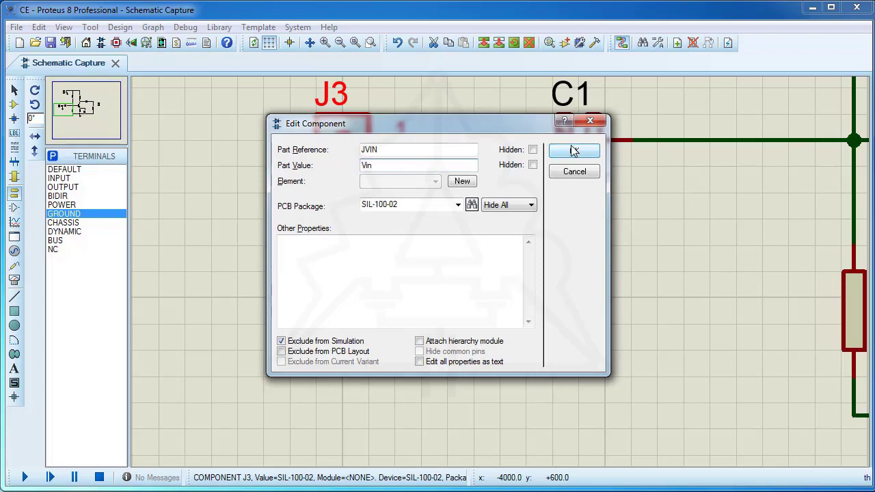
left_click(574, 151)
Set the output header J1's part reference to VOUT and its part value to Vout.
scroll(578, 234, "down", 3)
scroll(502, 267, "up", 3)
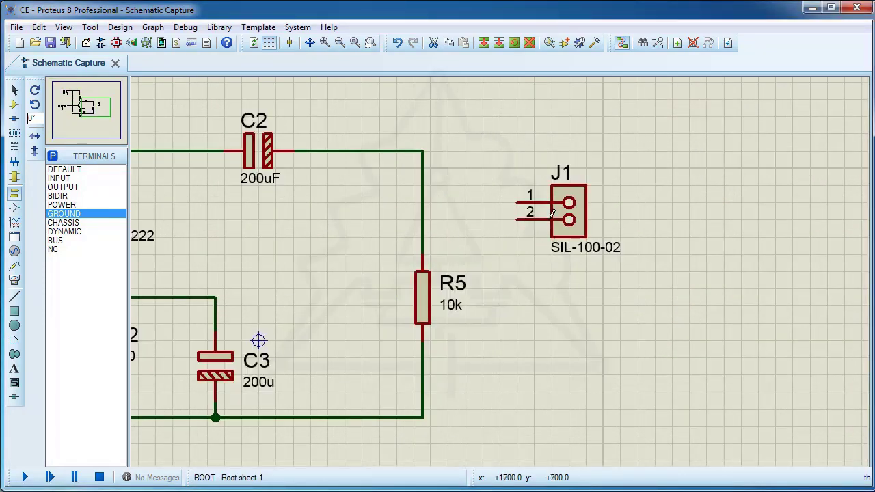
double_click(560, 212)
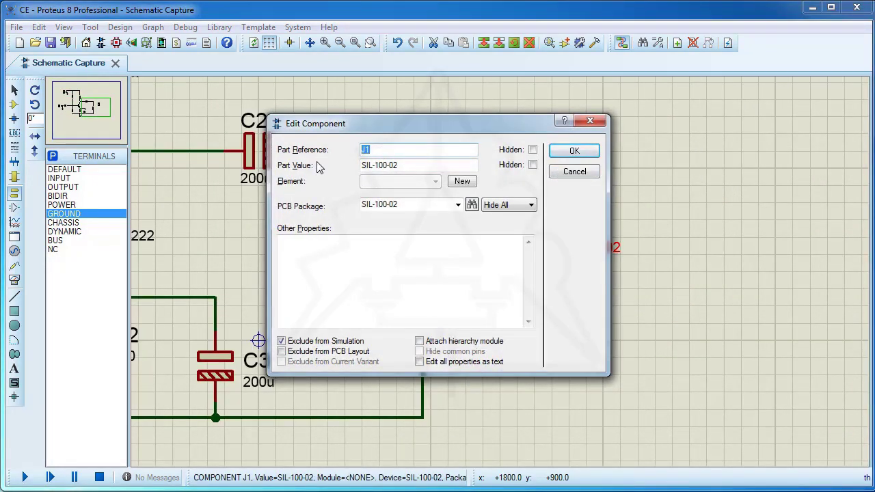
key("Tab")
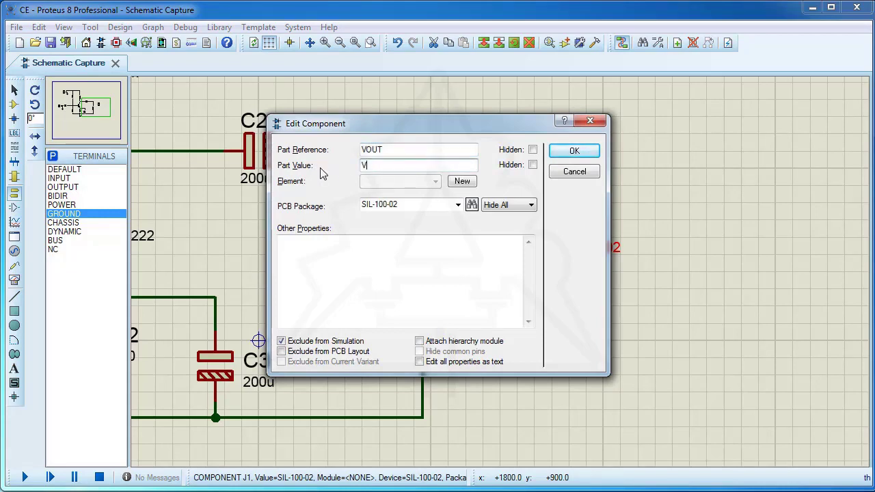
key("Return")
Delete the 10k load resistor R5 together with its connecting wires.
scroll(434, 253, "down", 1)
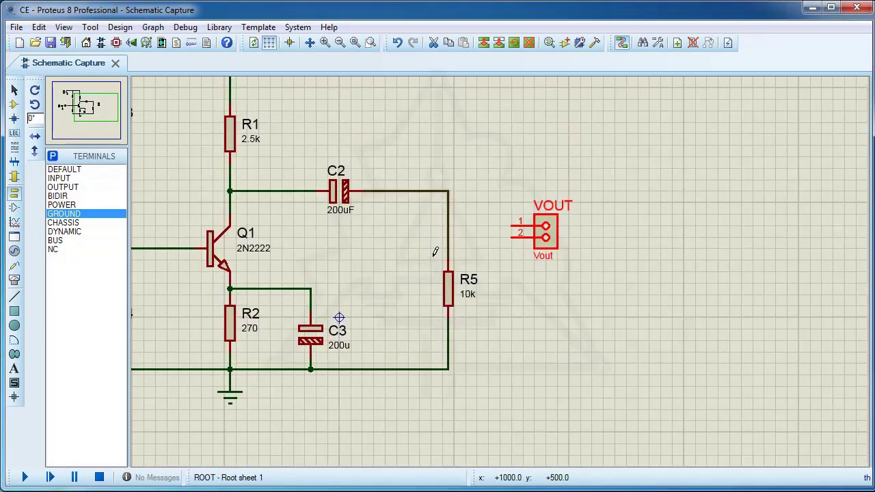
right_click(446, 287)
right_click(445, 287)
Move the VOUT header level with C2 and wire pin 1 to C2 and pin 2 to the ground line below C3.
left_click_drag(546, 230, 534, 196)
left_click(502, 191)
left_click(362, 191)
left_click(501, 202)
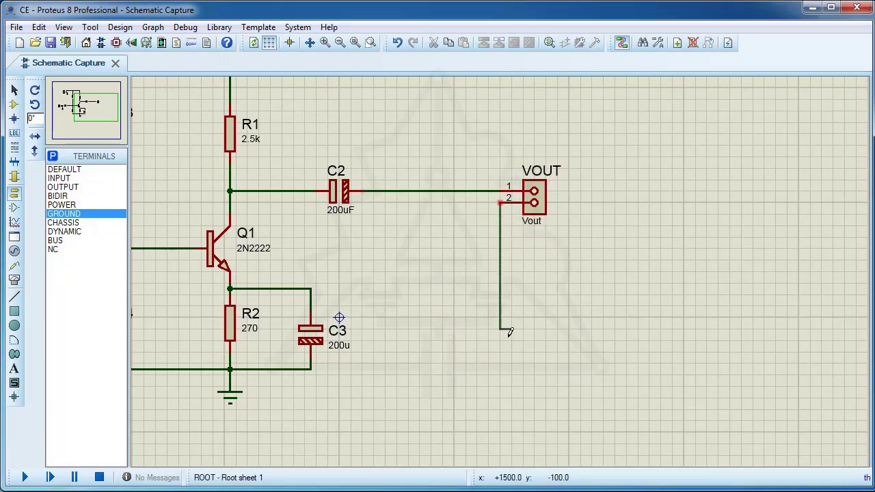
left_click(311, 369)
Set the part reference of the 72k resistor R3 to RB_UP.
scroll(230, 332, "down", 3)
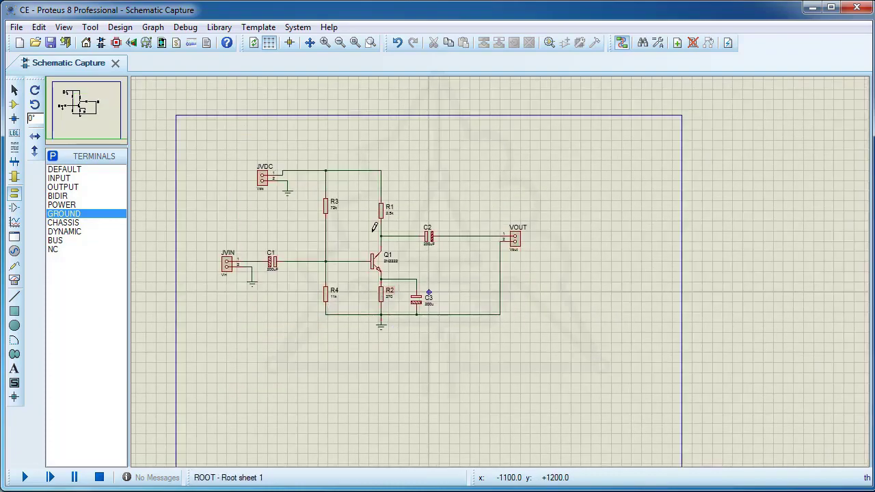
scroll(502, 272, "up", 1)
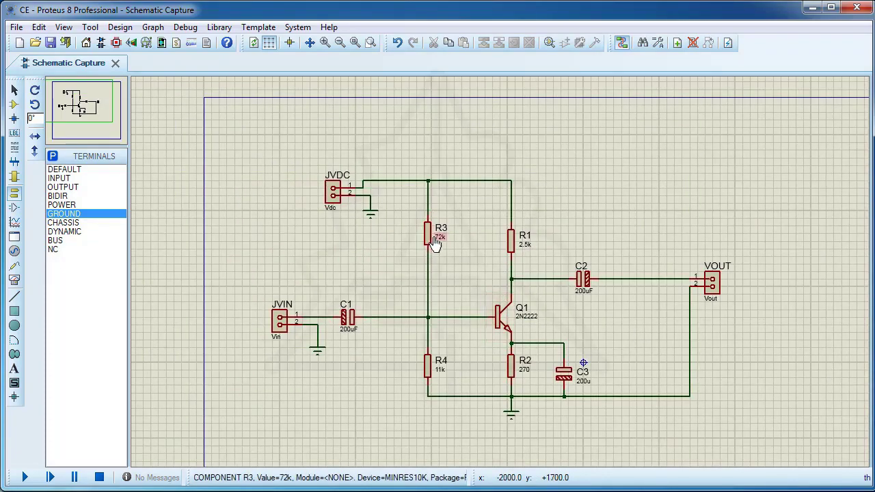
scroll(433, 237, "up", 2)
double_click(500, 279)
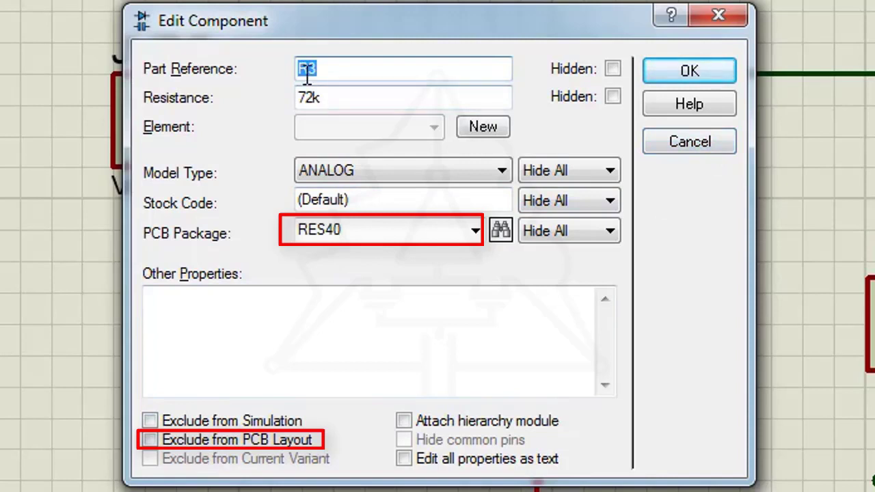
left_click_drag(307, 69, 318, 78)
type("B_")
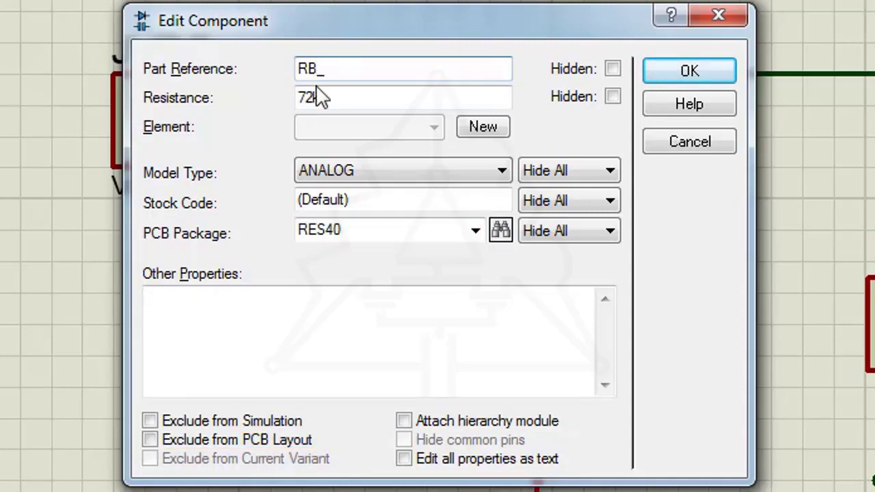
type("UP")
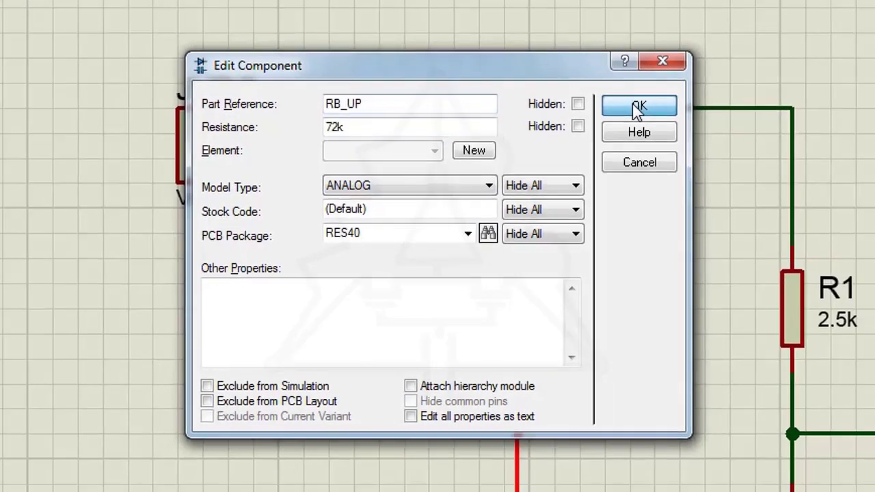
left_click(687, 72)
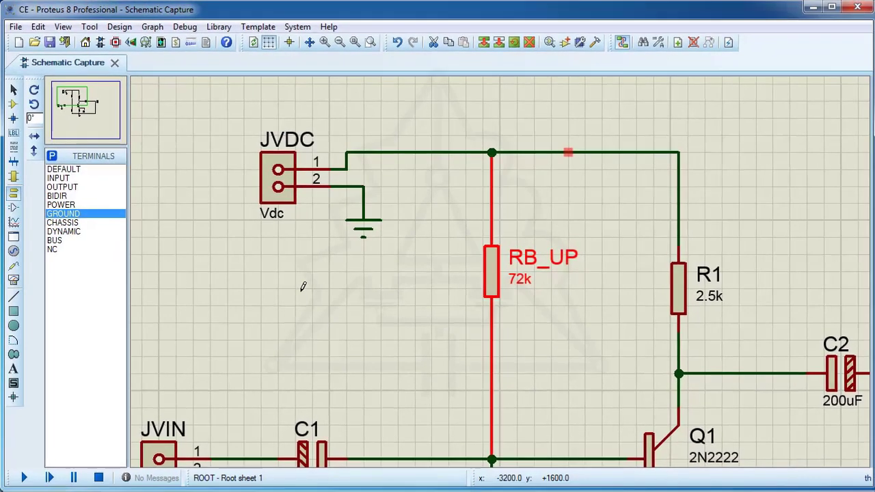
Change the part reference of the 11k resistor R4 to RB_DOWN.
key("F7")
key("F6")
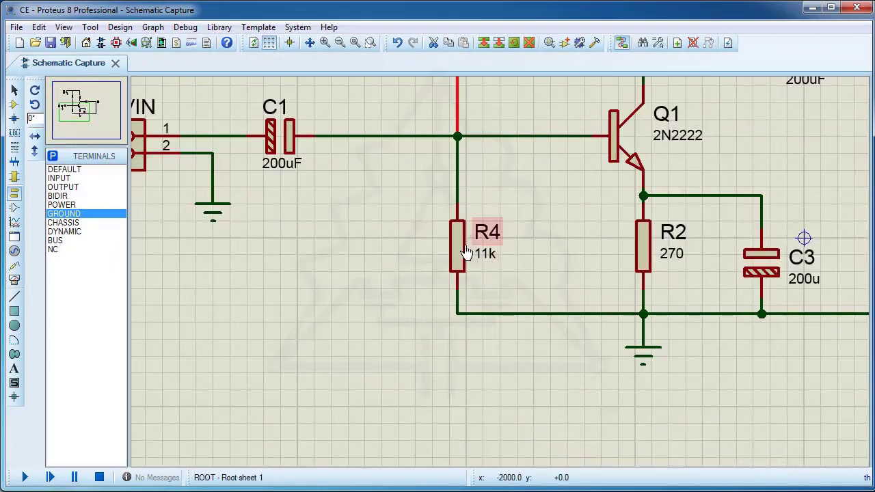
double_click(460, 250)
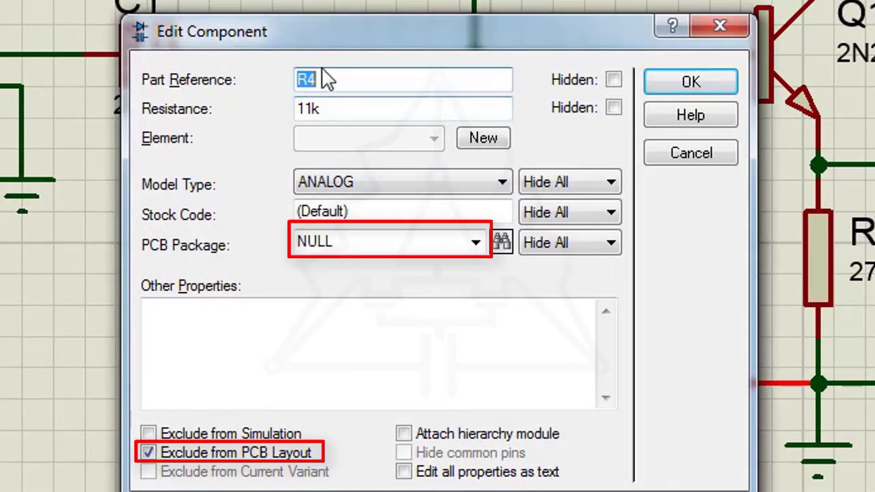
left_click_drag(307, 81, 323, 82)
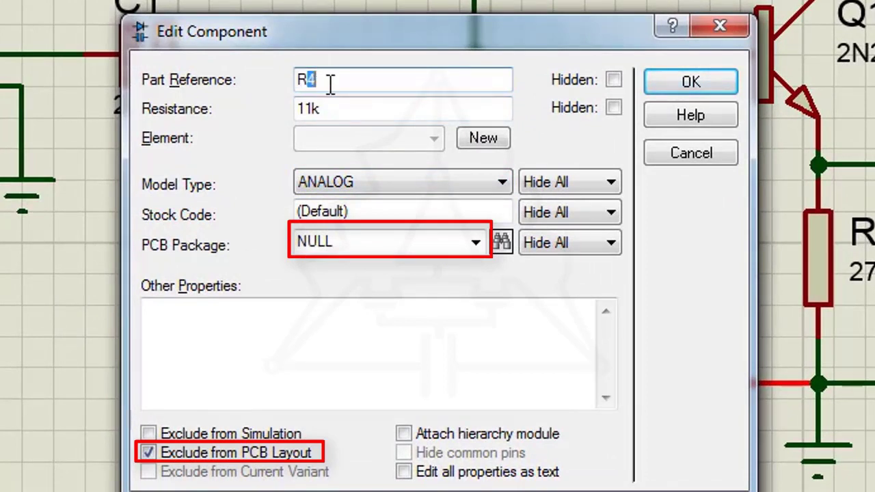
type("B_DOWN")
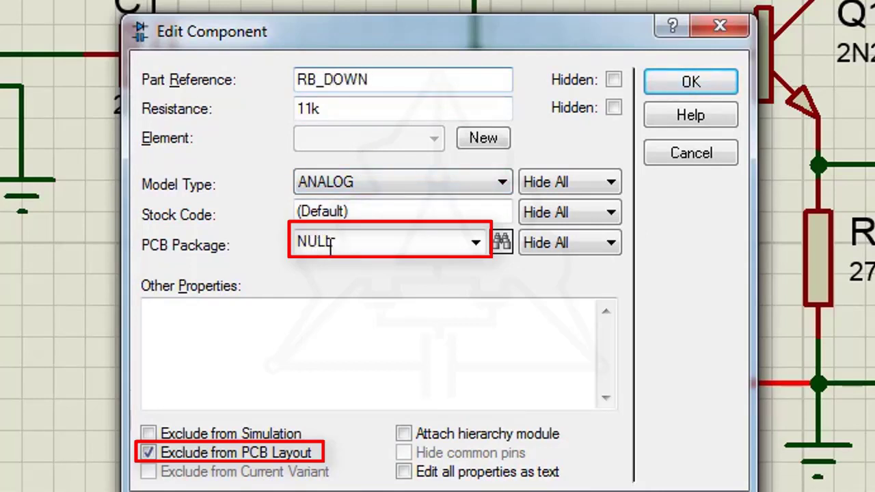
Assign the RES40 PCB package to RB_DOWN and turn off its exclusion from PCB layout.
left_click(476, 243)
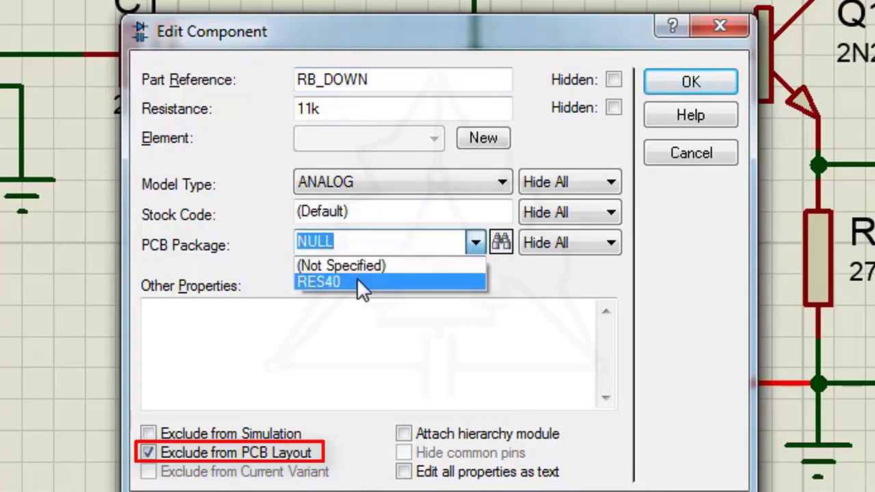
left_click(356, 278)
left_click(197, 457)
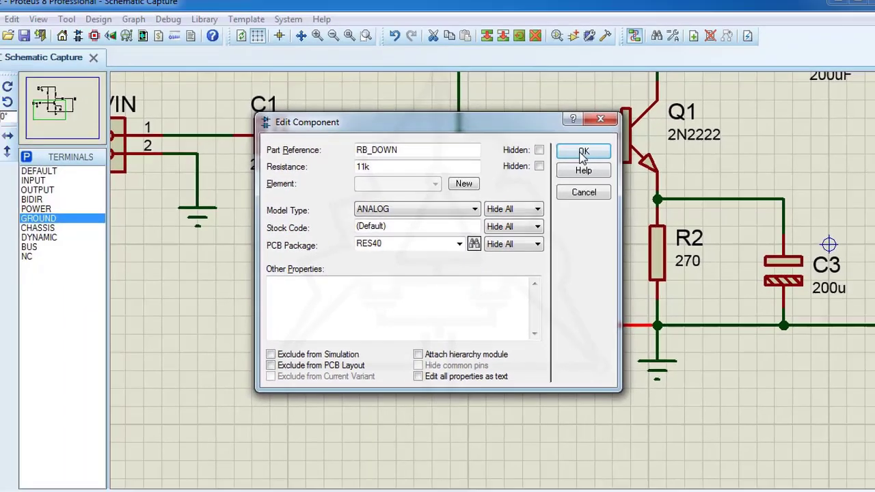
left_click(690, 81)
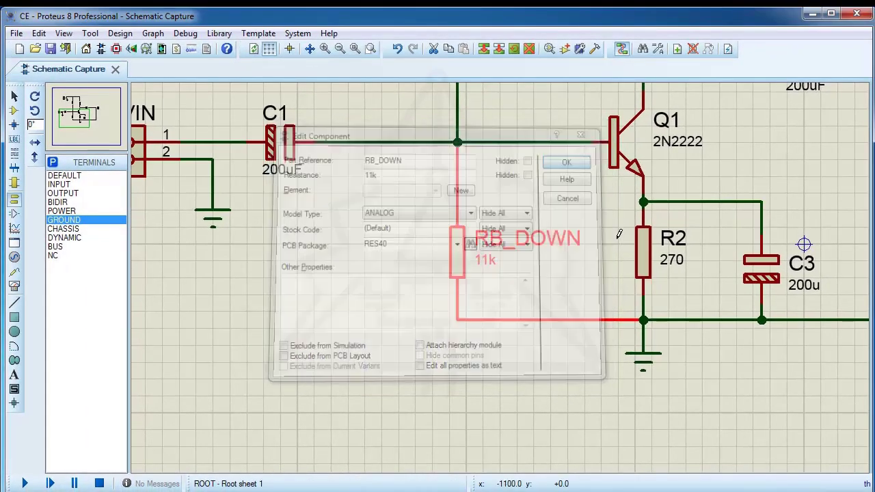
Turn off text editing of all properties for the 270 ohm resistor R2 and set its part reference to RE.
double_click(640, 260)
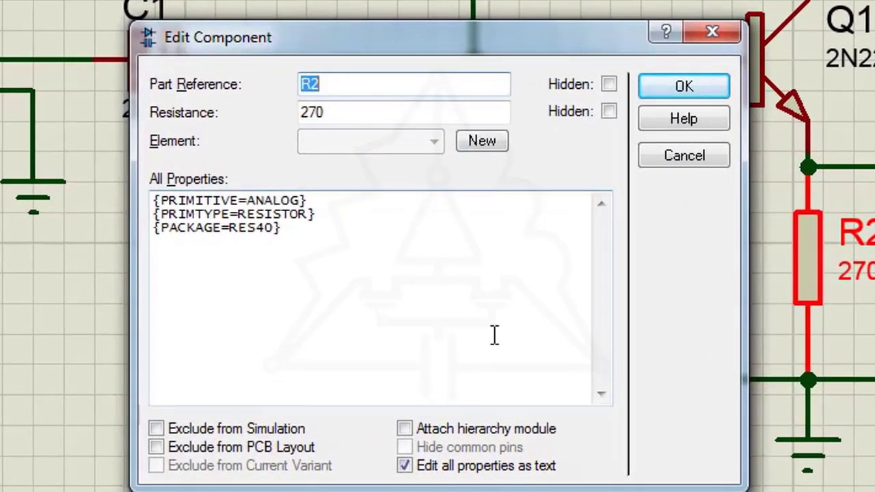
left_click(451, 466)
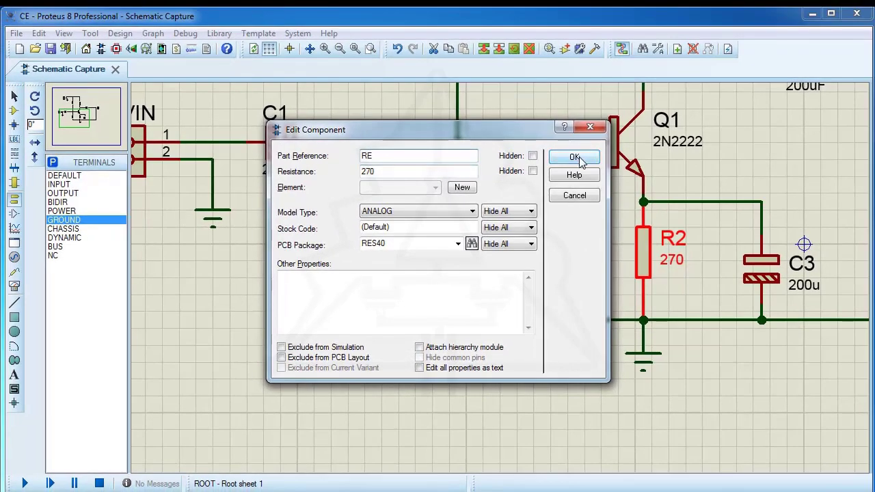
left_click(574, 157)
Set the part reference of the 2.5k collector resistor R1 to RC.
scroll(615, 198, "down", 1)
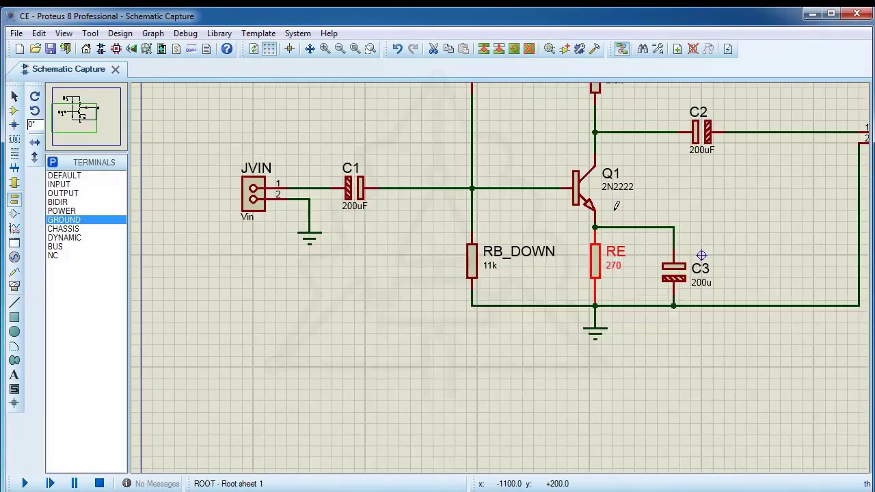
scroll(615, 201, "up", 3)
scroll(501, 284, "down", 1)
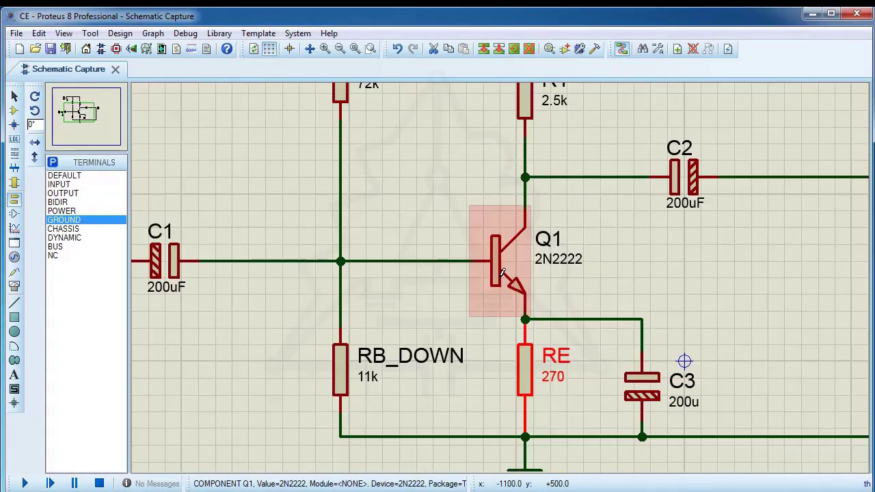
double_click(526, 102)
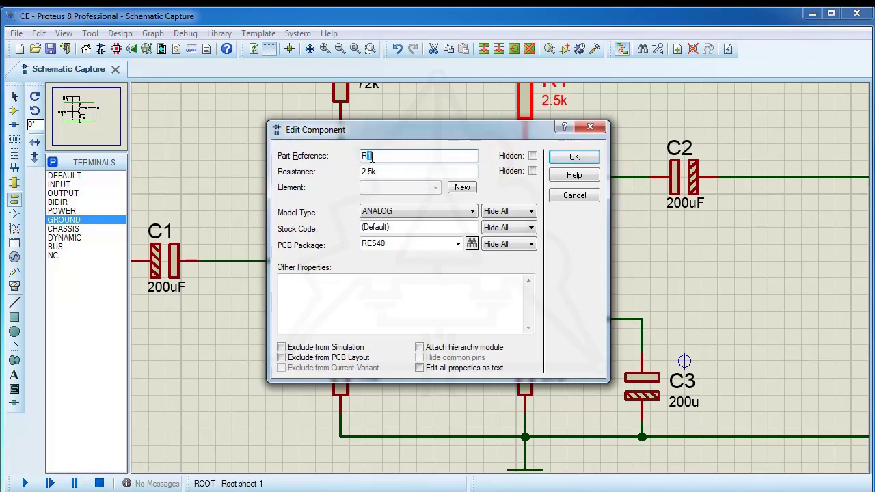
type("RC")
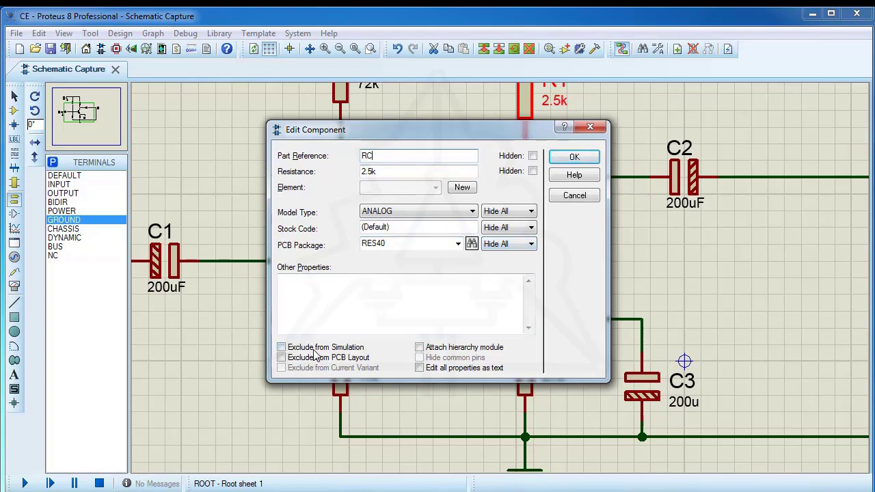
left_click(564, 159)
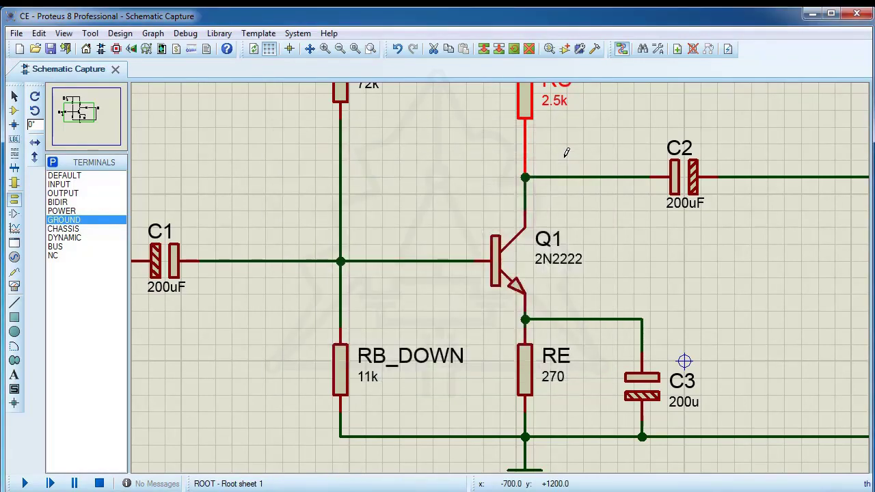
Search the package library for "cap" limited to through-hole types, as the PCB package for the 200uF output capacitor C2.
scroll(565, 152, "down", 1)
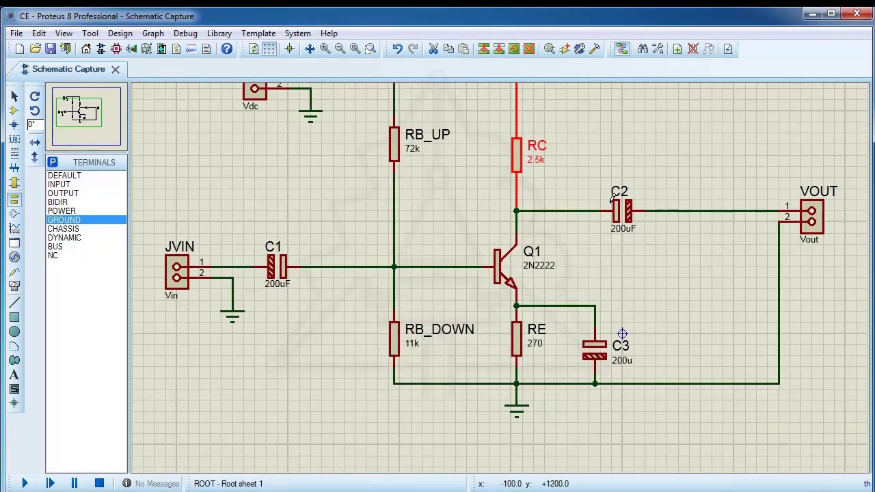
double_click(620, 217)
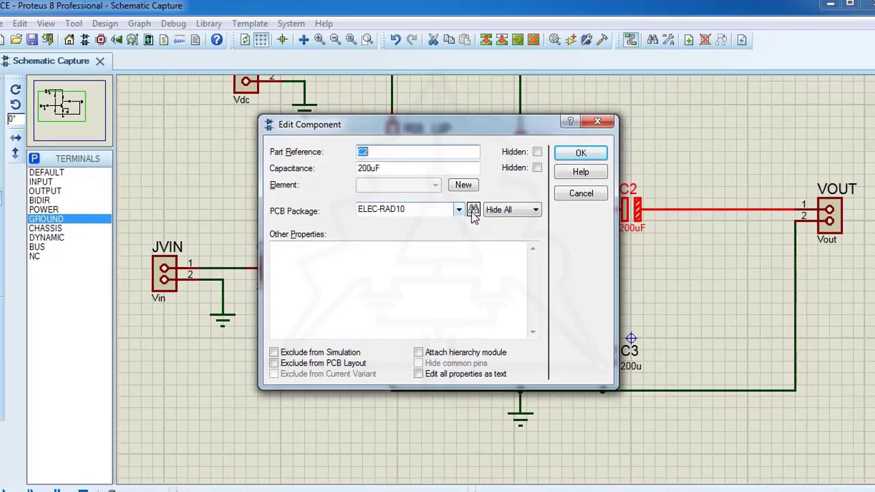
left_click(466, 249)
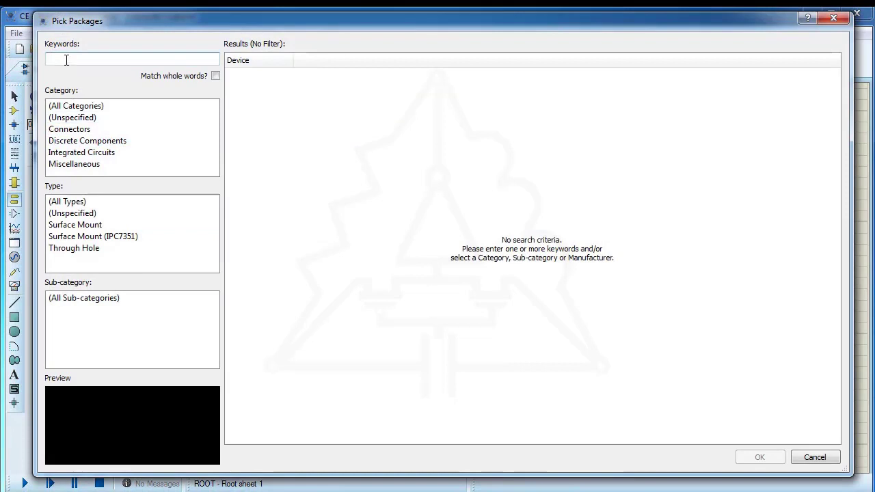
type("cap")
left_click(137, 249)
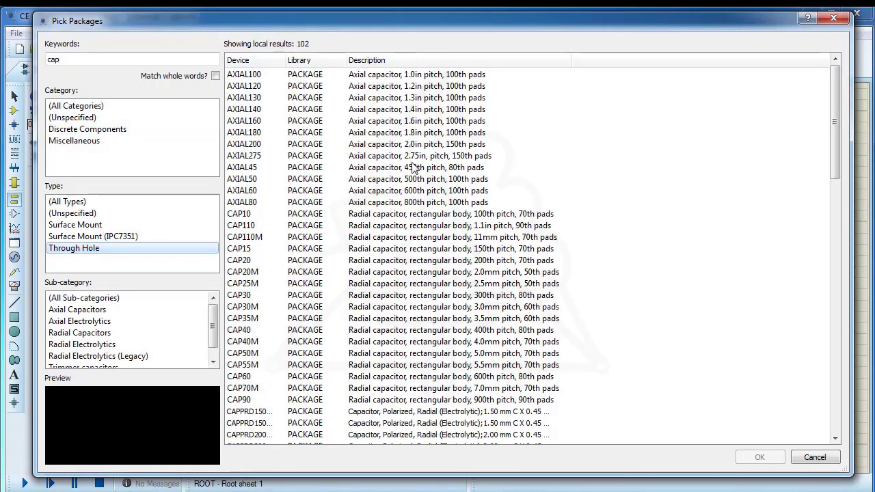
Assign the polarized radial package CAPPRD200W45D500H600 to C2.
left_click_drag(834, 157, 835, 228)
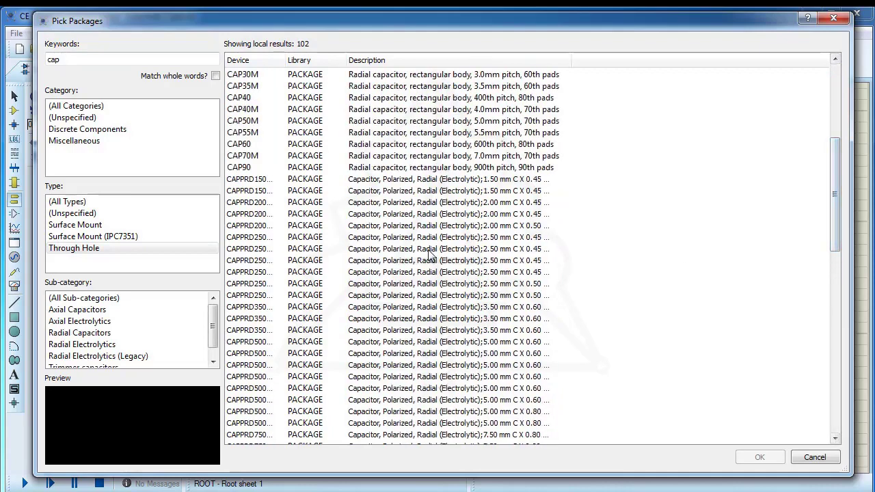
left_click(432, 204)
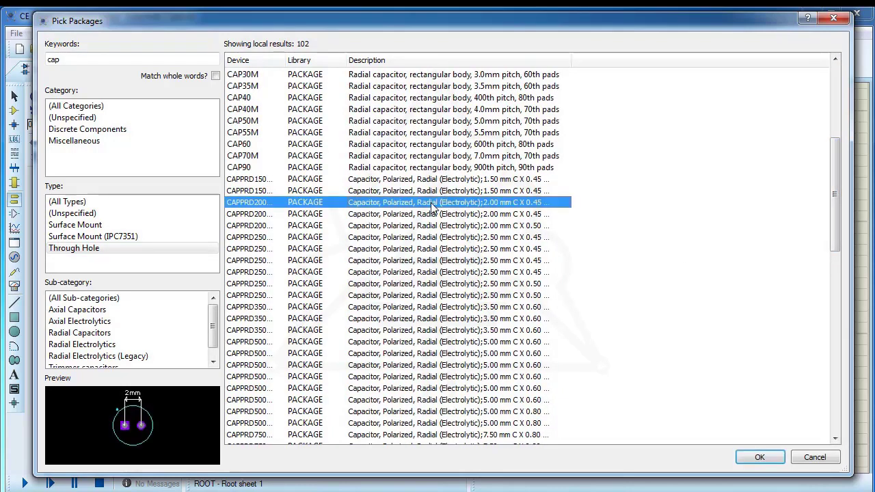
double_click(285, 64)
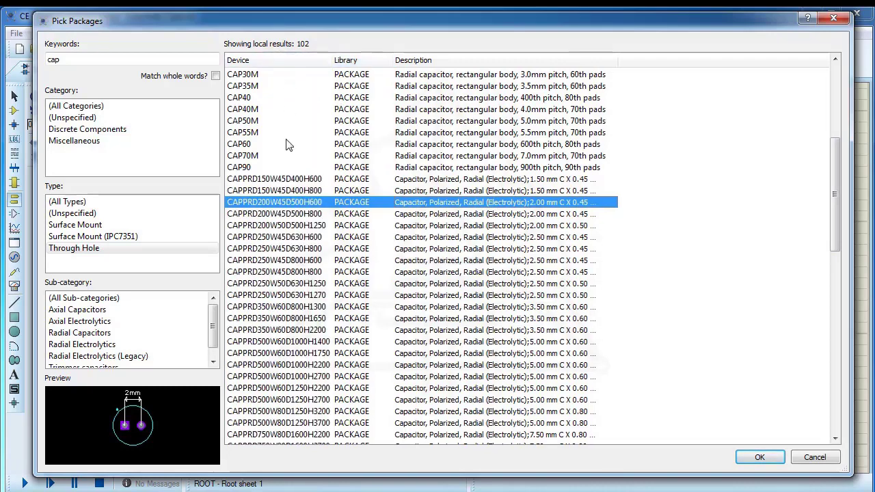
mouse_move(299, 208)
left_click(782, 458)
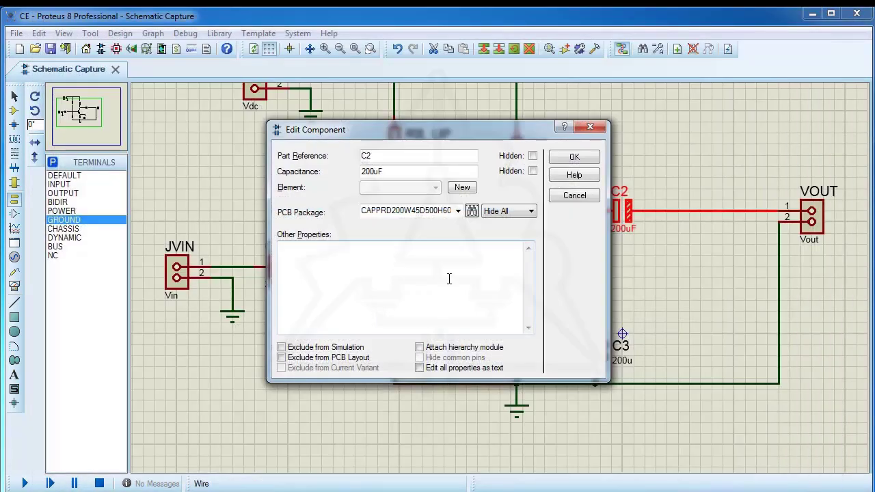
Copy C2's PCB package name to the clipboard and accept its edited properties.
double_click(363, 214)
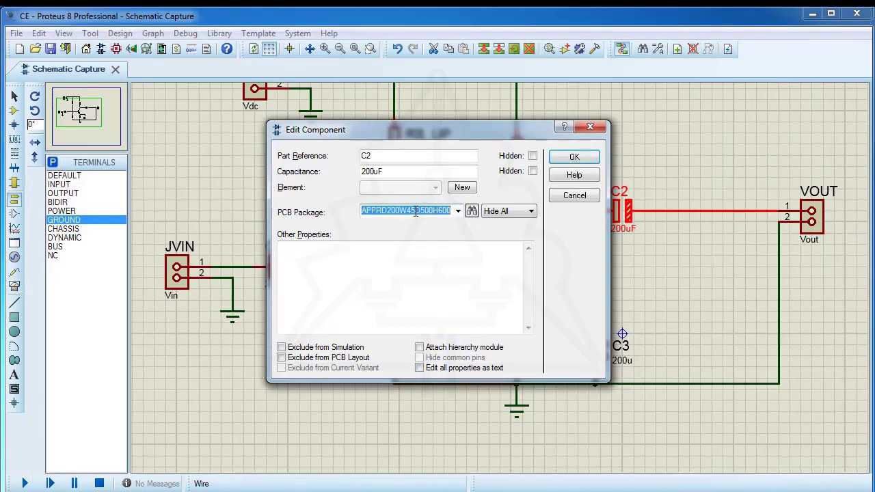
right_click(415, 212)
left_click(448, 254)
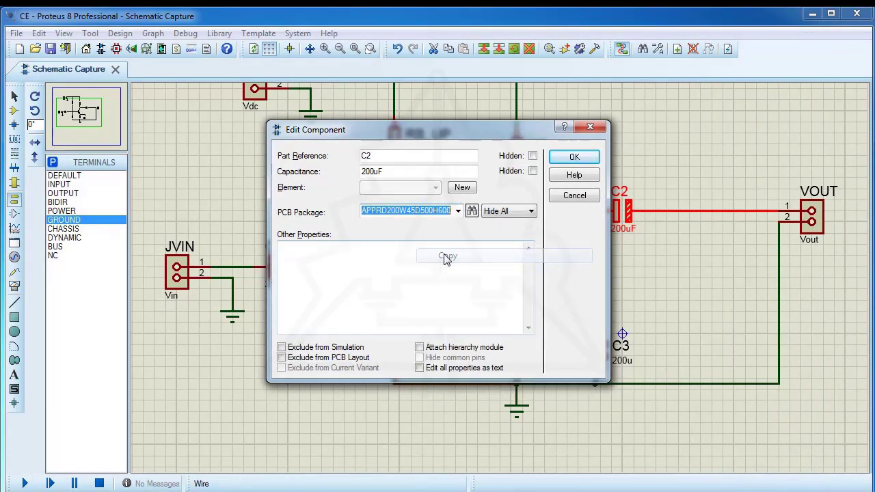
left_click(572, 157)
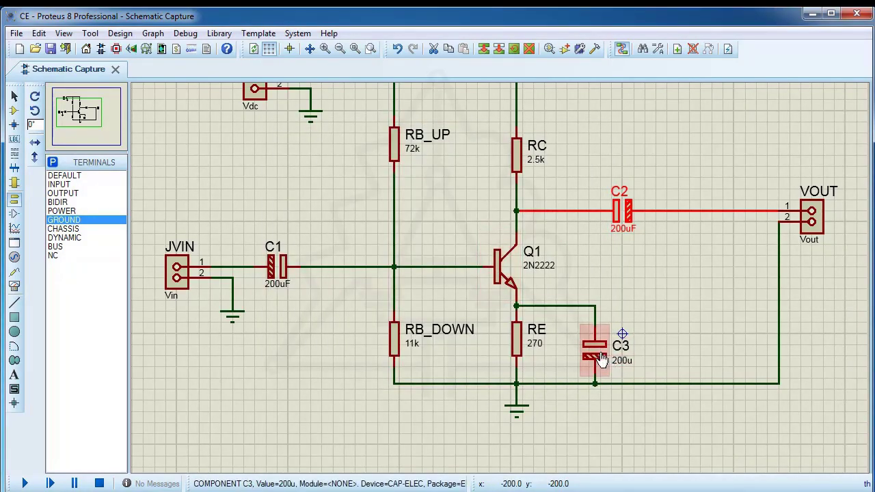
Paste the package CAPPRD200W45D500H600 as C3's PCB package and set its capacitance to 200uF.
double_click(599, 361)
double_click(406, 212)
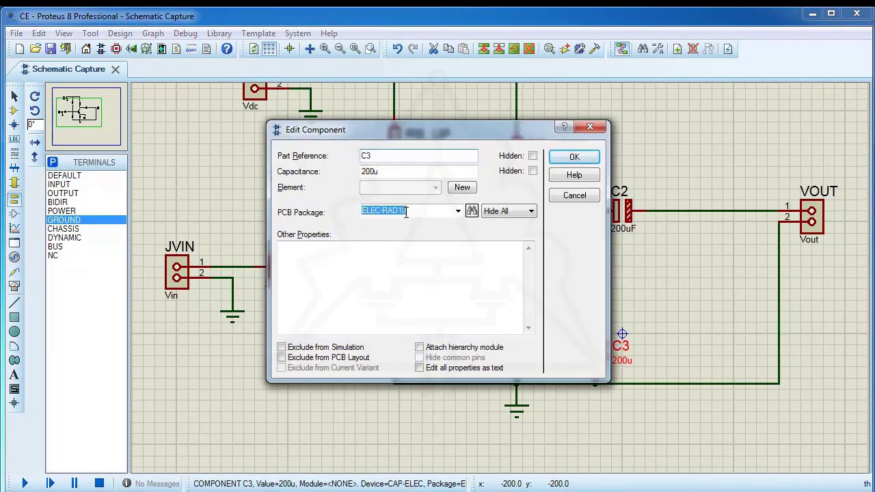
right_click(387, 209)
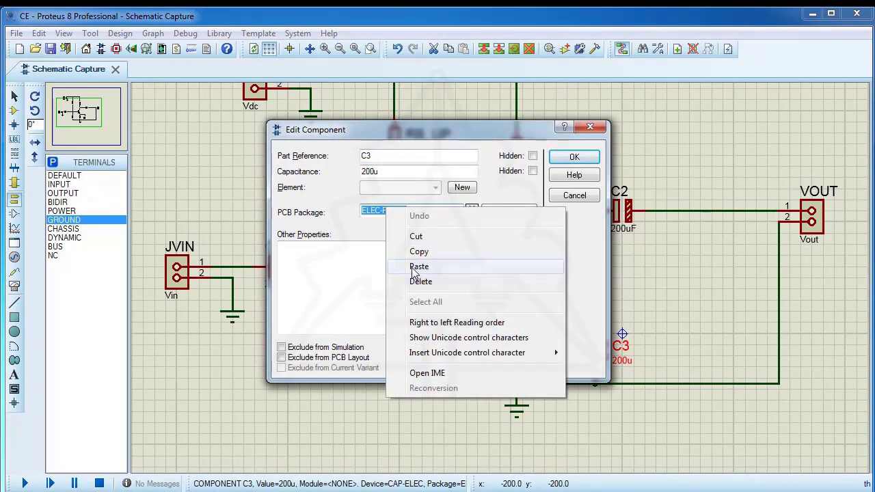
left_click(407, 268)
key("Home")
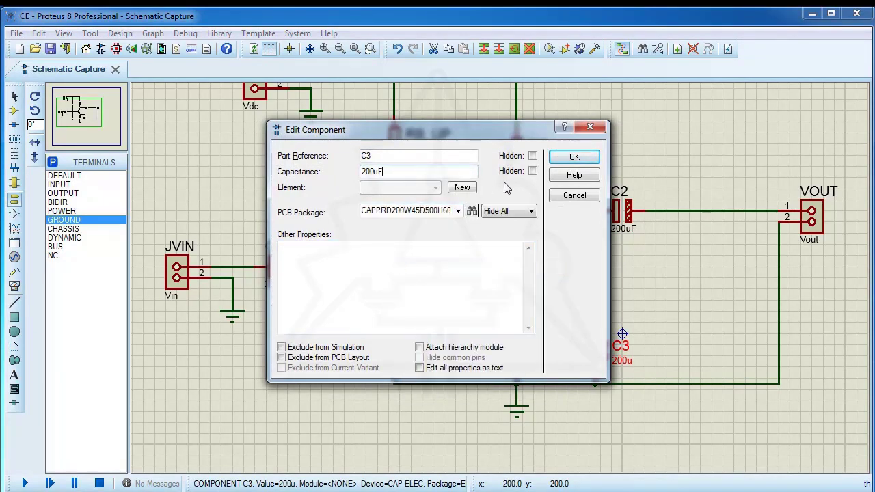
left_click(573, 156)
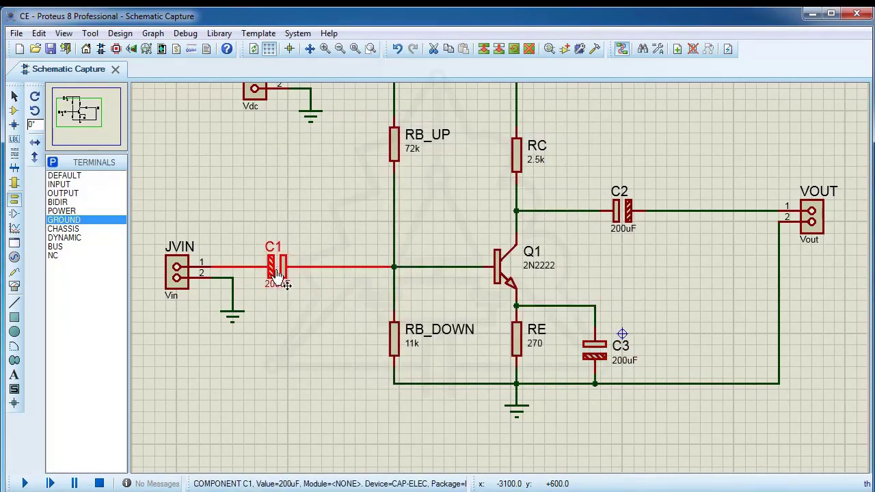
Replace the PCB package of input capacitor C1 with the copied CAPPRD200W45D500H600.
double_click(279, 279)
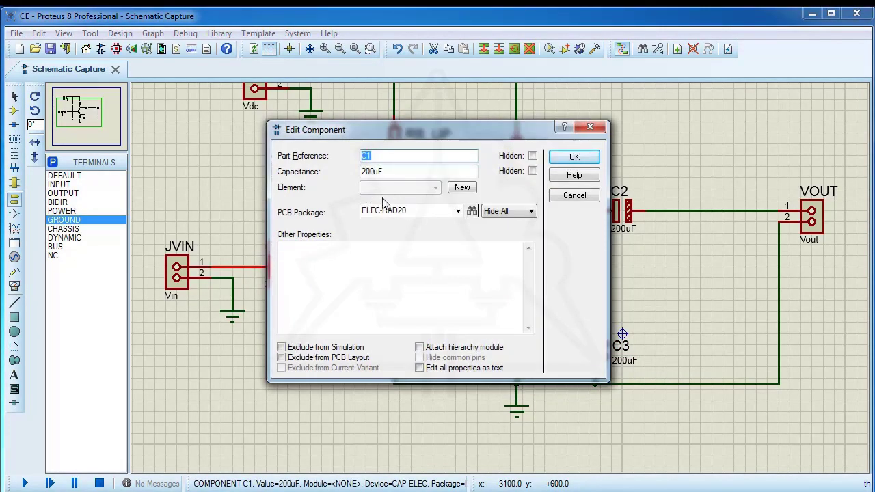
left_click(457, 210)
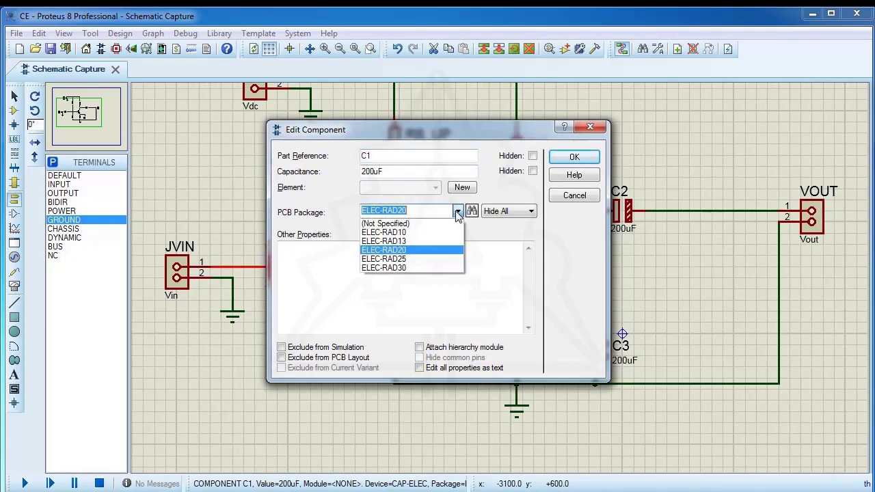
left_click(432, 211)
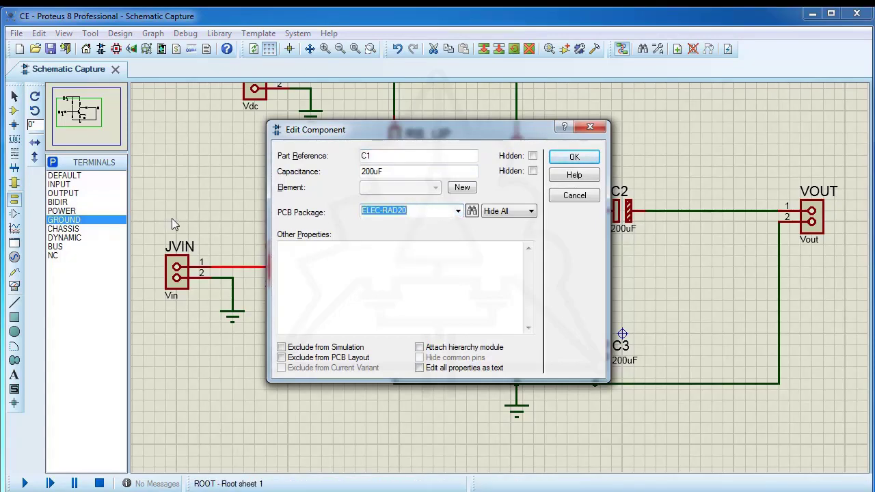
key("ctrl+v")
left_click(571, 156)
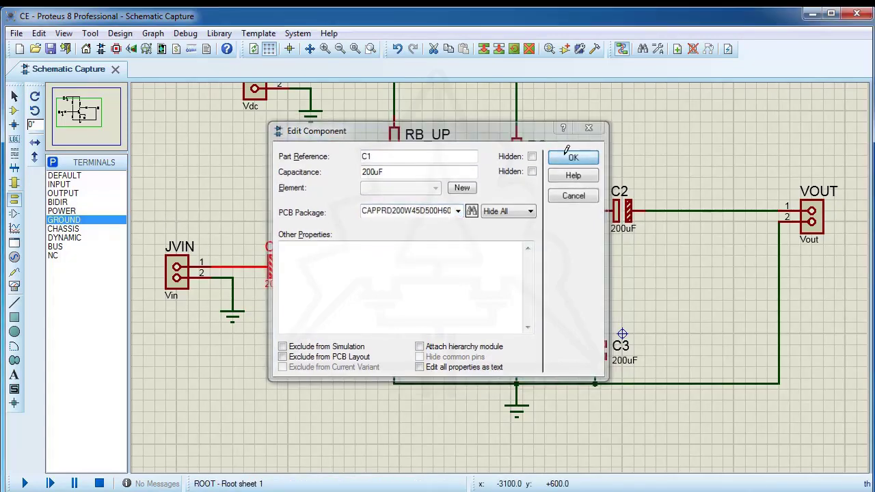
Change the part references of capacitor C1 to CIN and capacitor C2 to COUT.
double_click(280, 270)
left_click_drag(366, 156, 372, 157)
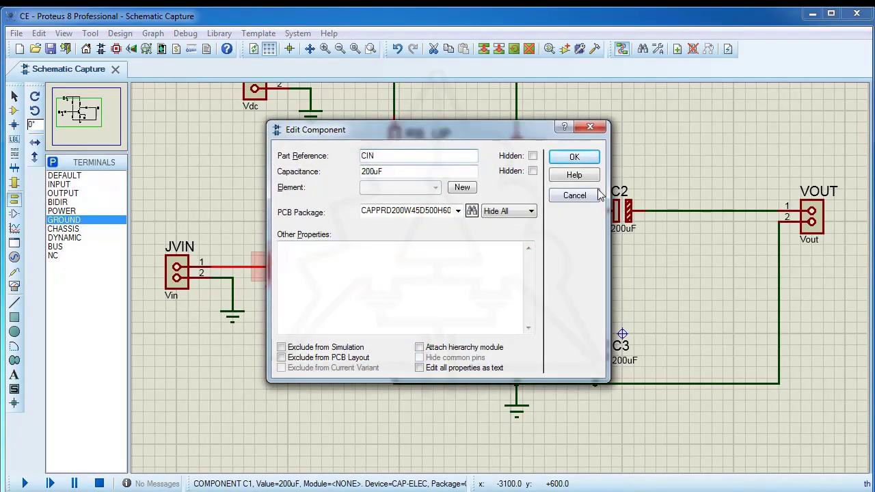
left_click(573, 157)
double_click(623, 210)
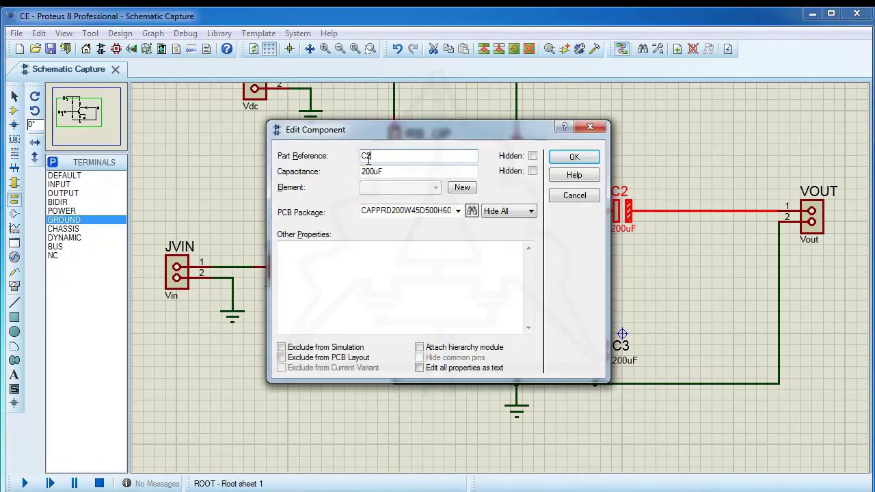
type("T")
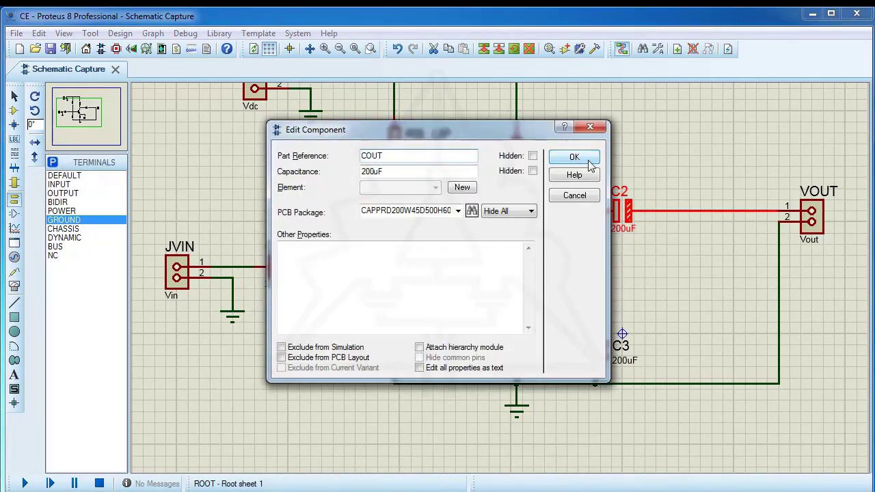
left_click(573, 156)
Change the part reference of the emitter bypass capacitor C3 to CE.
double_click(618, 345)
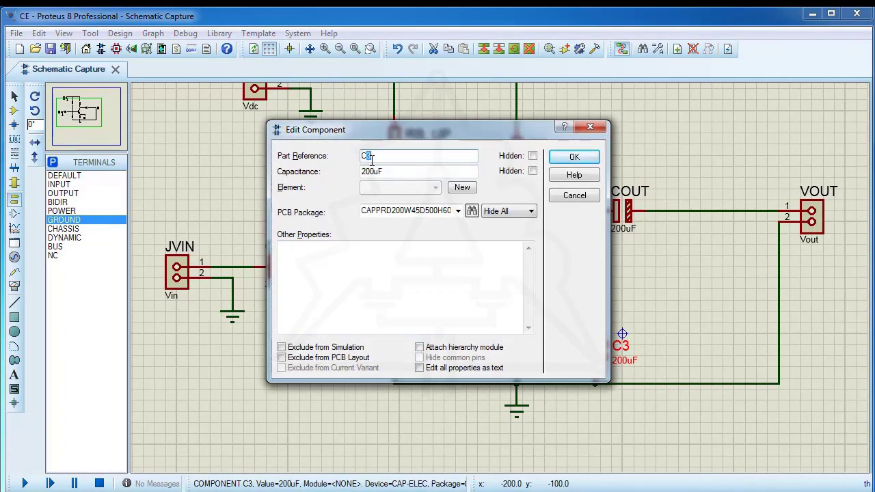
type("E")
left_click(572, 157)
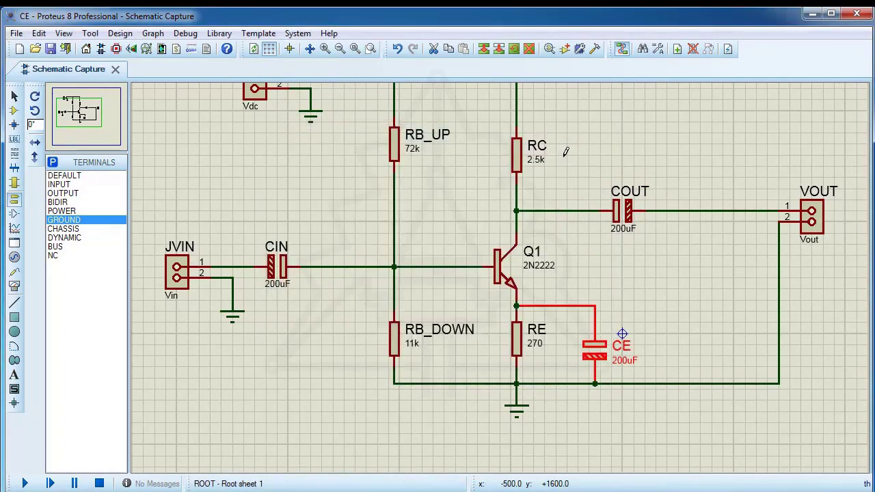
Save the schematic project and open its PCB layout.
scroll(510, 283, "down", 1)
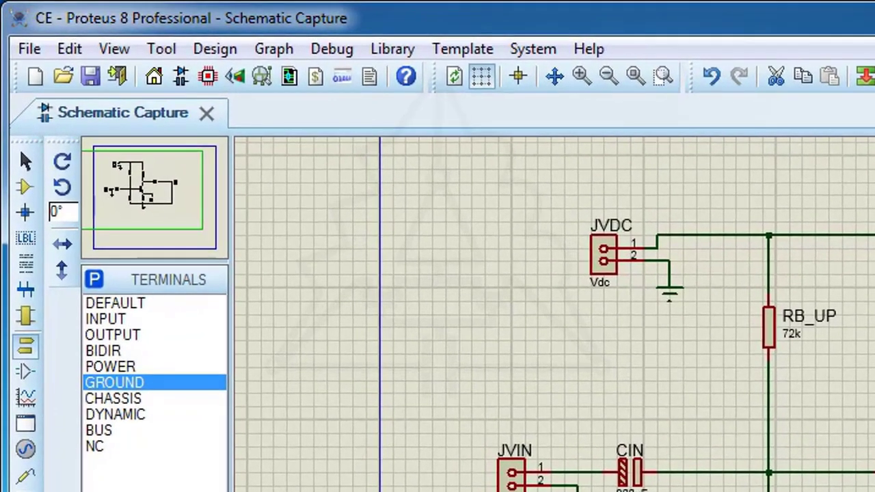
left_click(88, 77)
left_click(206, 72)
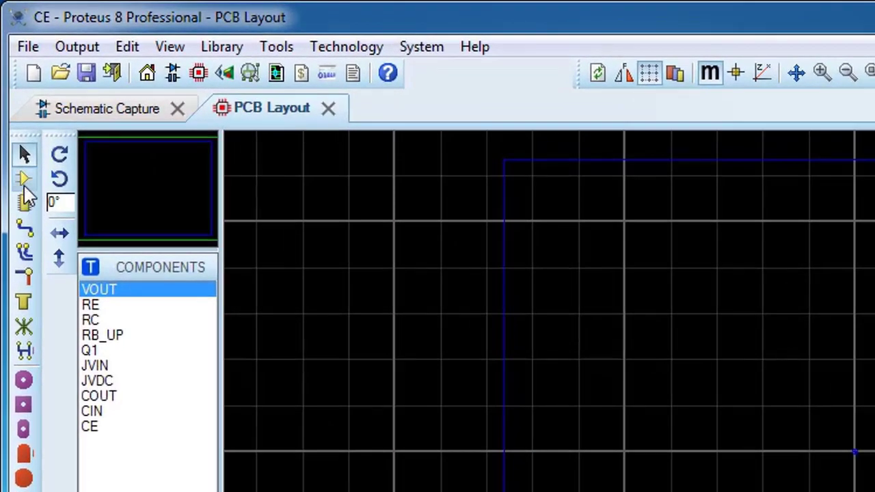
Place the 200uF capacitor CE in the PCB layout, near the middle of the board's upper edge.
left_click(12, 106)
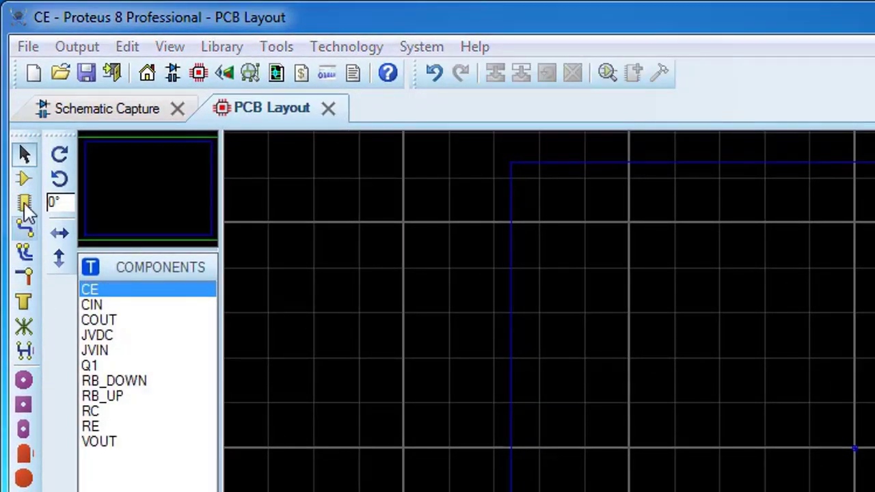
left_click(20, 185)
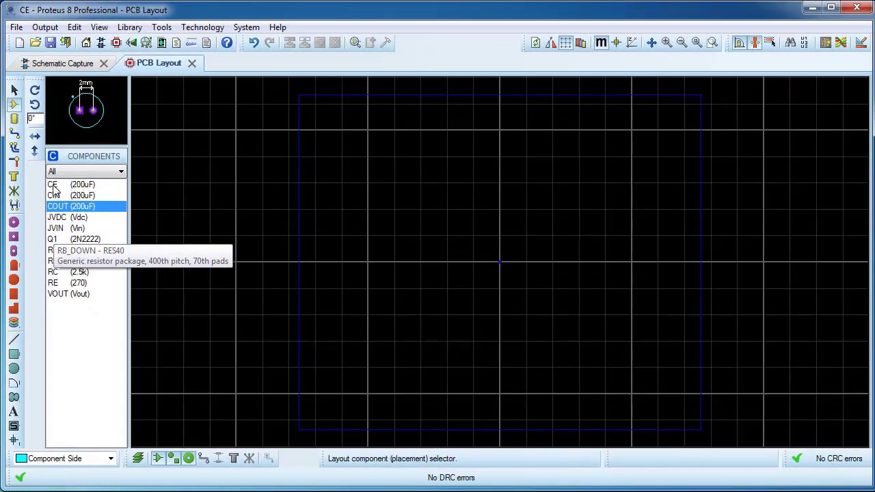
left_click(53, 185)
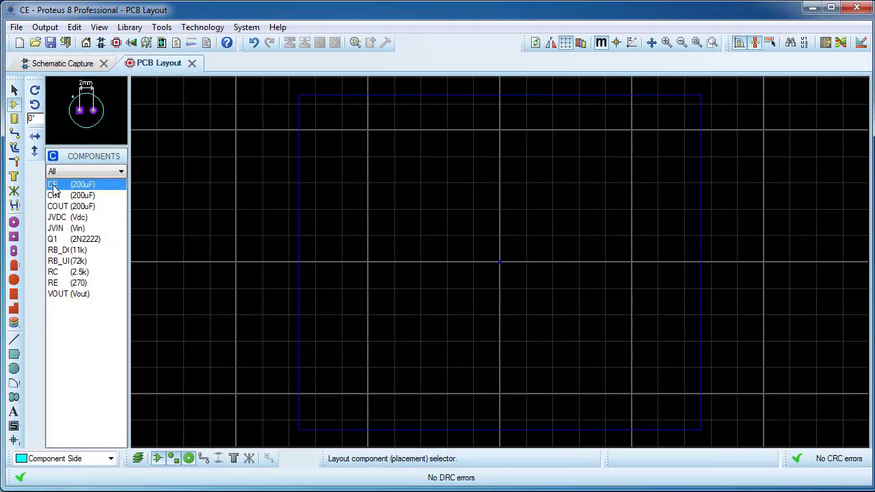
left_click(449, 110)
key("F6")
scroll(501, 268, "up", 1)
scroll(502, 273, "down", 1)
scroll(499, 287, "up", 1)
scroll(496, 301, "up", 1)
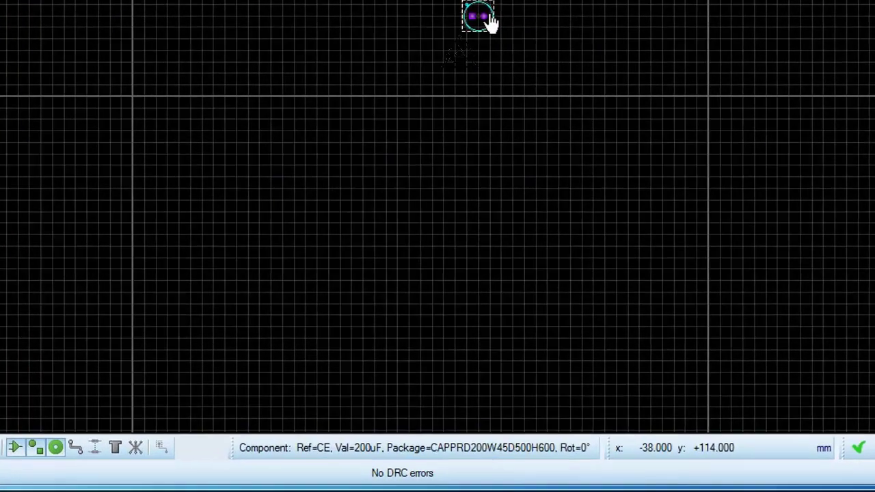
Examine the 3D model of the placed capacitor CE.
right_click(514, 133)
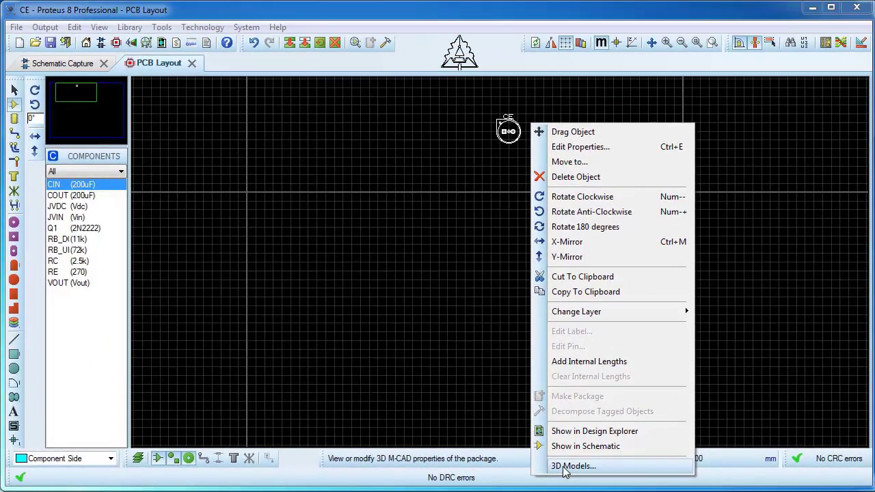
left_click(573, 466)
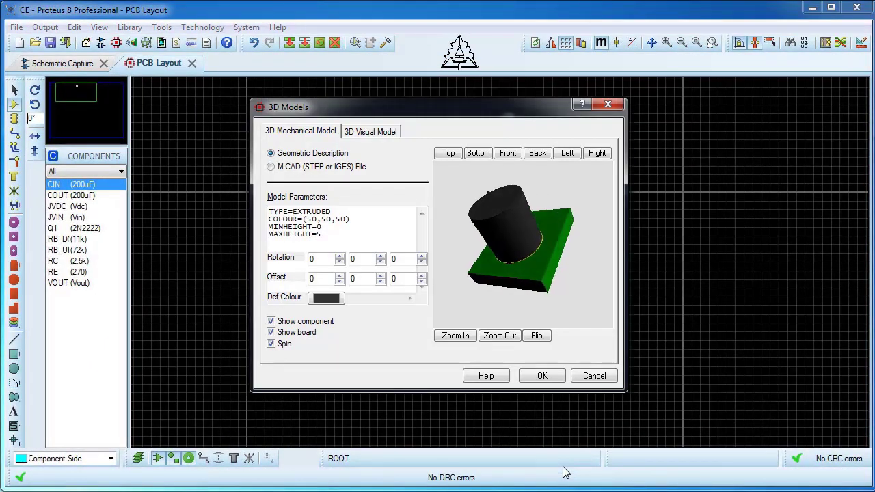
left_click(542, 375)
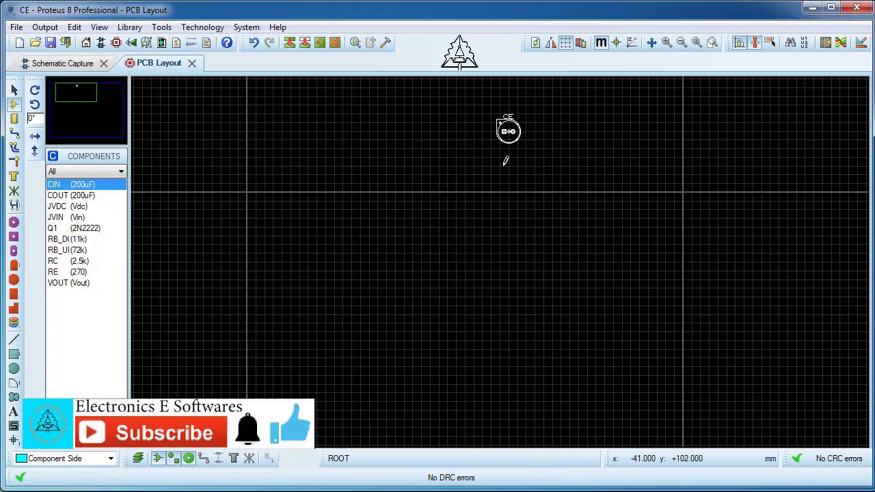
Place the supply header JVDC to the left of capacitor CE, near the board's upper edge.
left_click(62, 207)
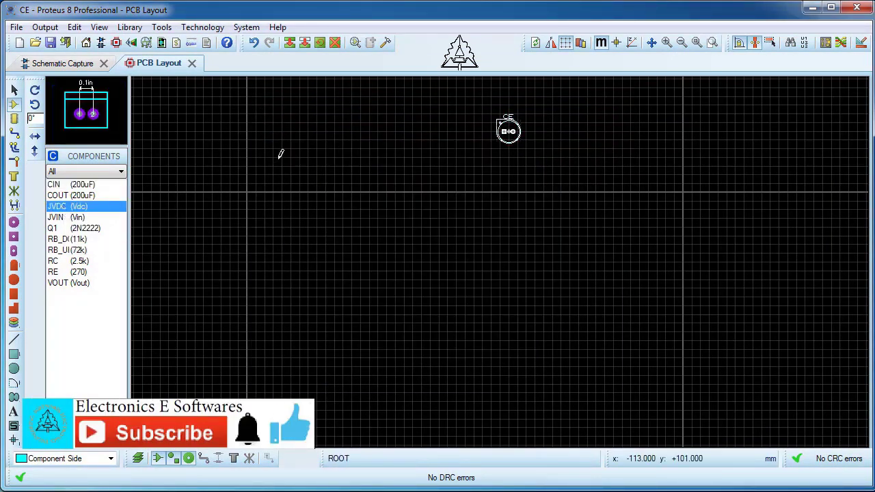
left_click(357, 96)
left_click(352, 109)
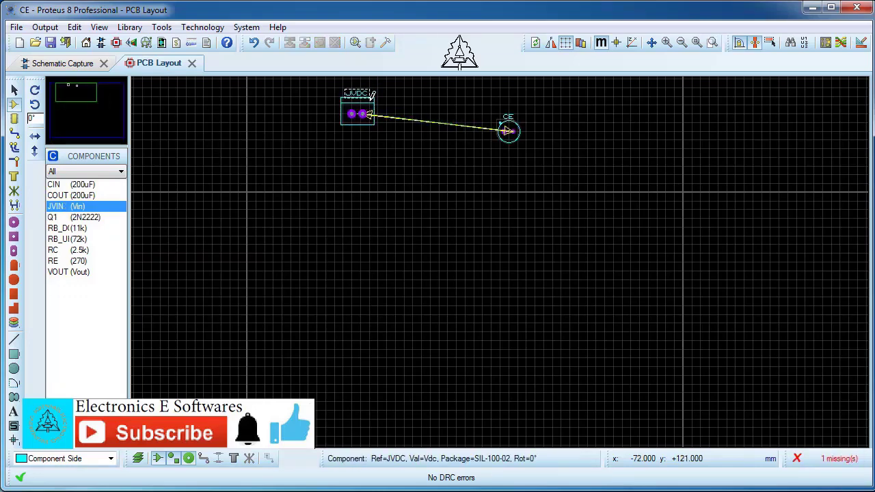
Examine the 3D model of the placed supply header JVDC.
right_click(372, 113)
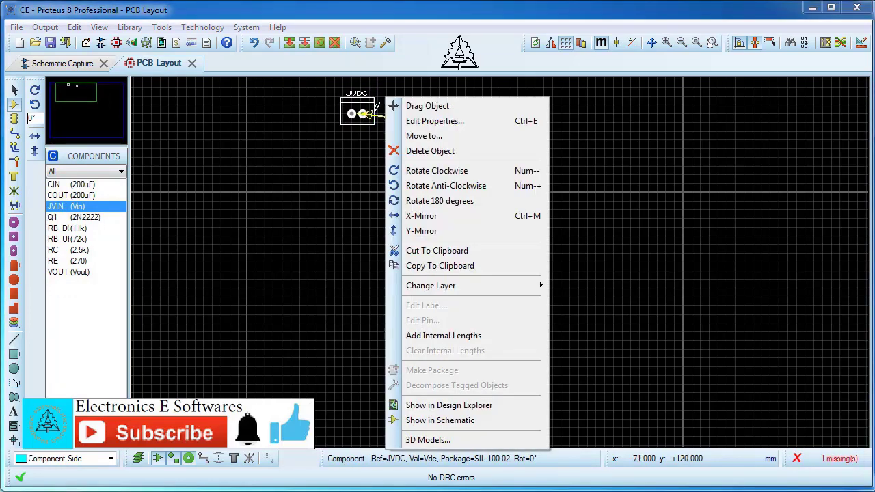
left_click(412, 437)
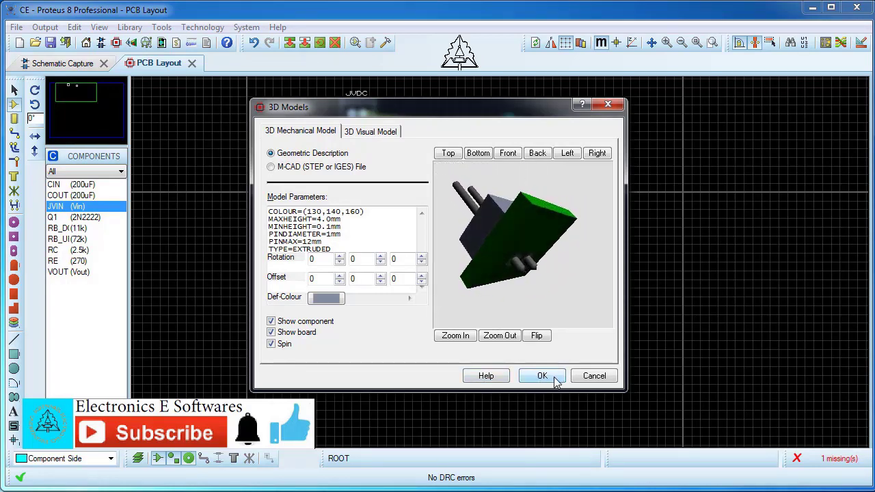
left_click(552, 376)
Place the 2N2222 transistor Q1 to the right of capacitor CE and view its 3D model.
left_click(58, 218)
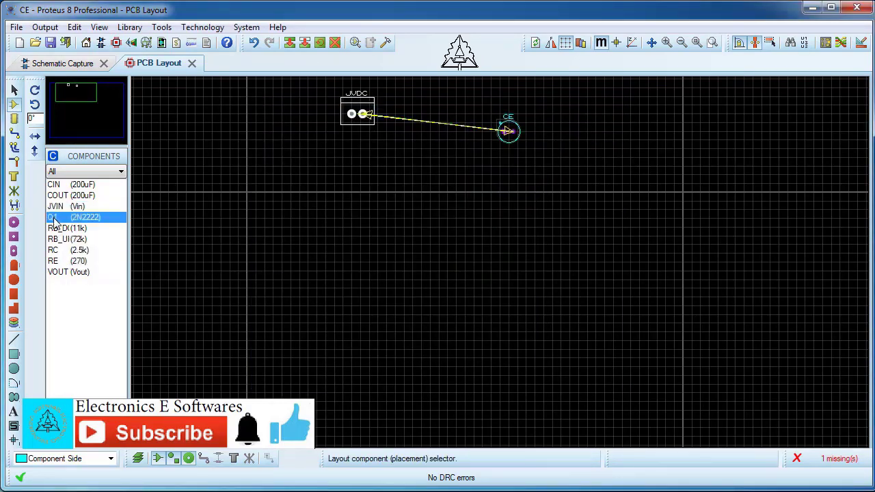
left_click(453, 160)
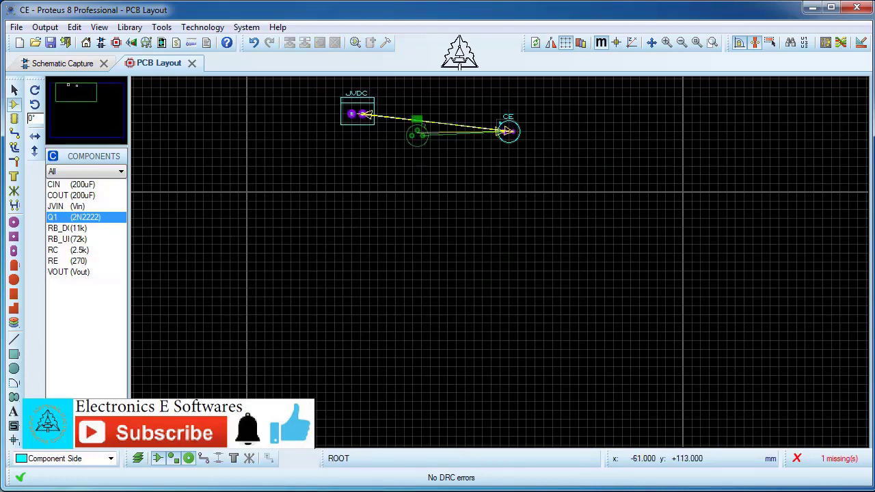
left_click(572, 108)
right_click(595, 100)
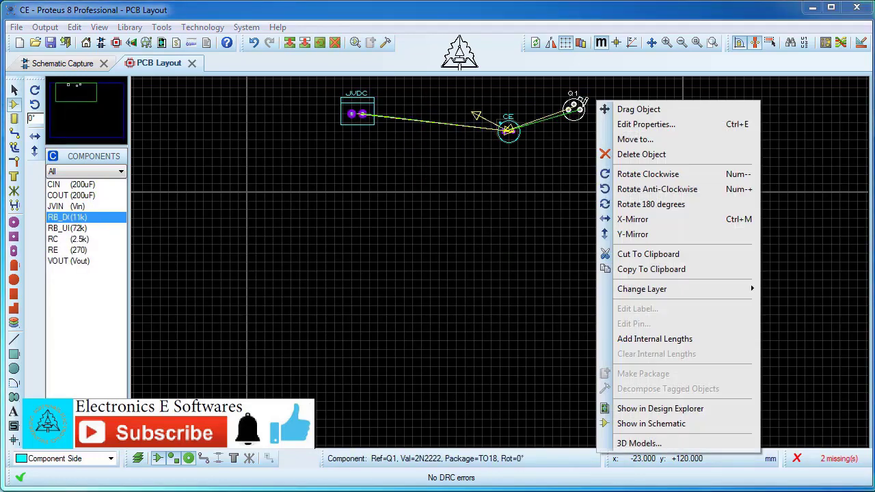
left_click(628, 444)
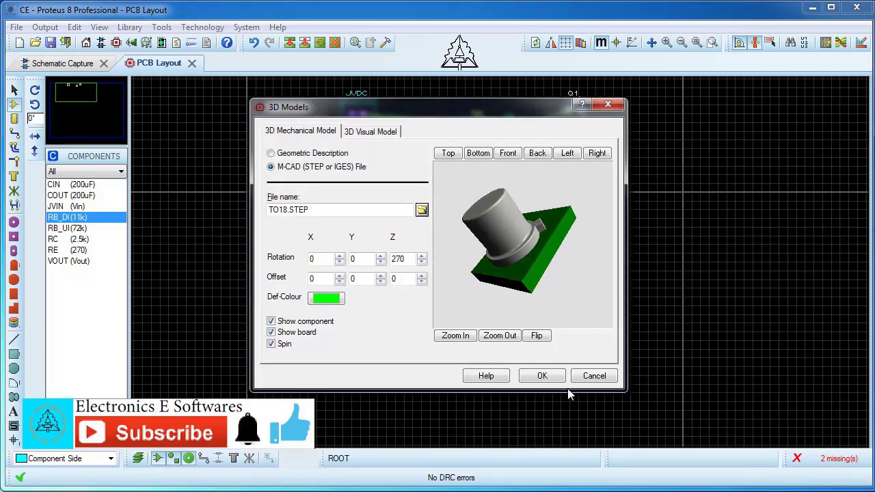
left_click(542, 376)
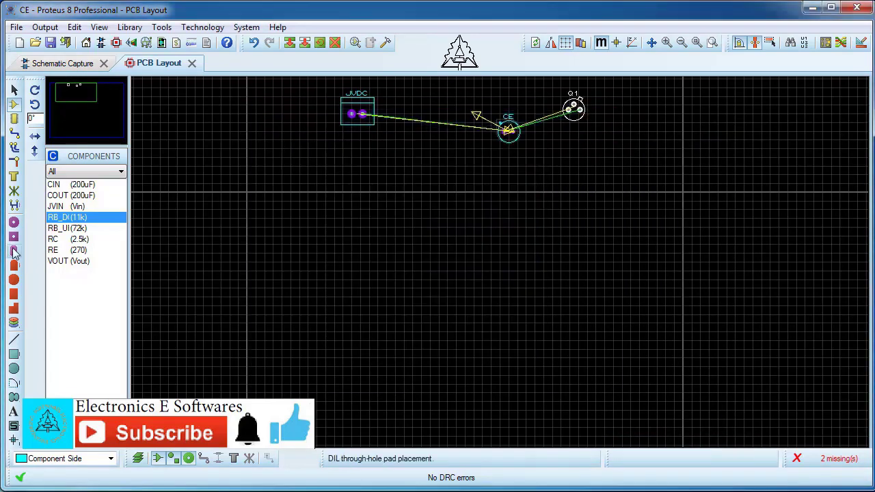
Place the 2.5k resistor RC to the left of header JVDC, near the board's upper edge.
left_click(63, 238)
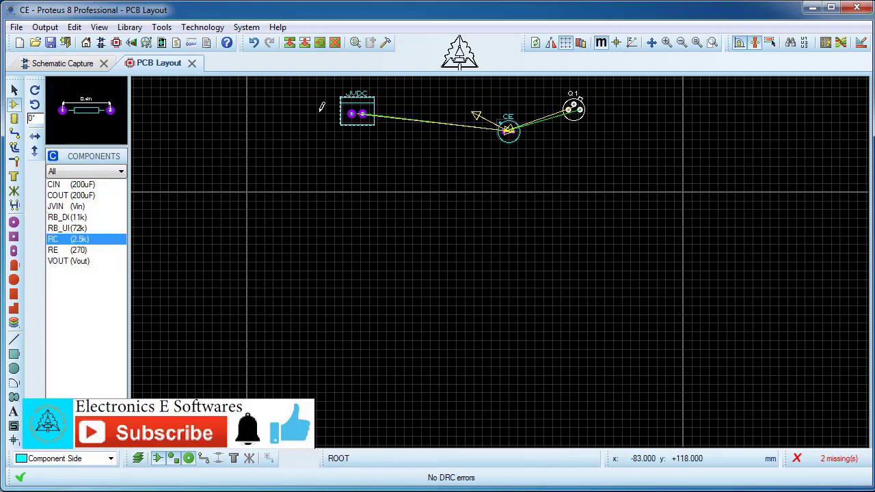
left_click(291, 93)
left_click(290, 101)
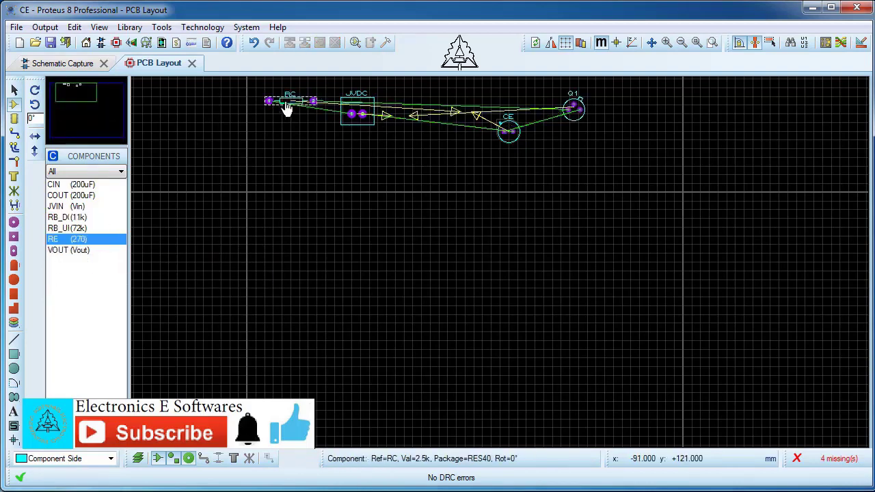
Delete header JVDC, capacitor CE and transistor Q1 from the PCB layout.
right_click(357, 113)
right_click(357, 112)
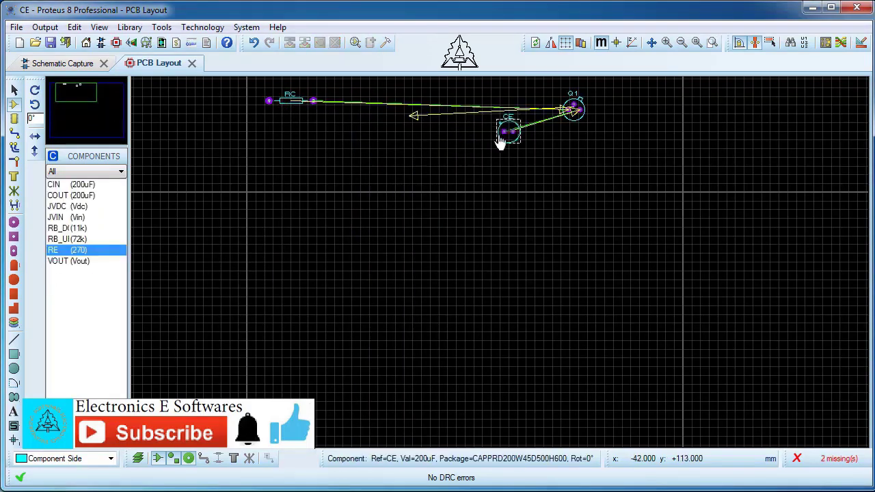
right_click(507, 131)
right_click(507, 131)
right_click(572, 108)
right_click(573, 108)
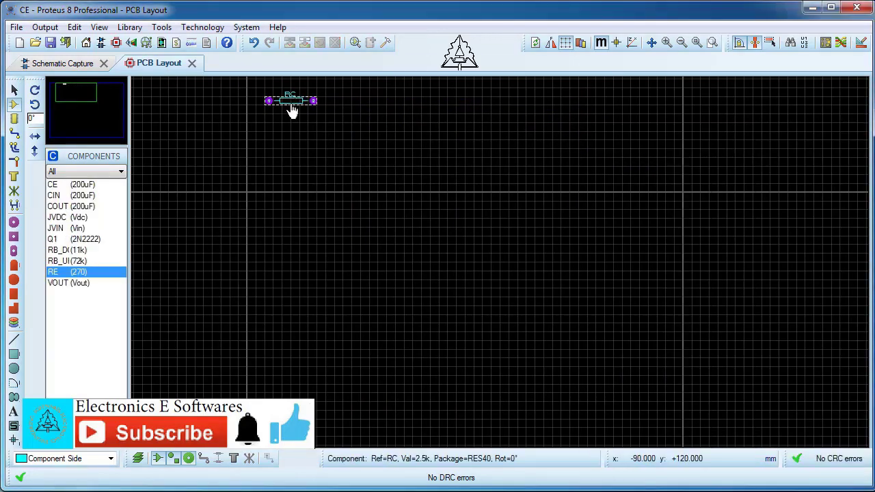
View the 3D model of resistor RC and delete the resistor from the layout.
right_click(301, 97)
left_click(351, 437)
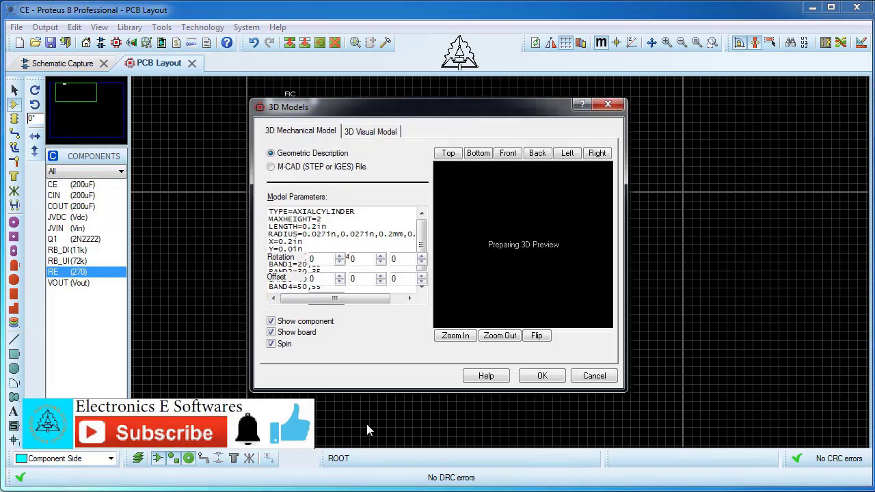
left_click(542, 375)
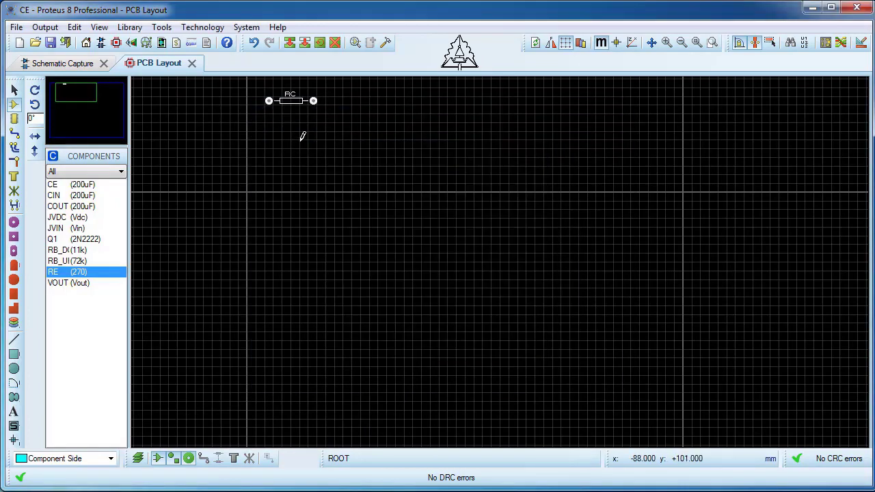
right_click(314, 99)
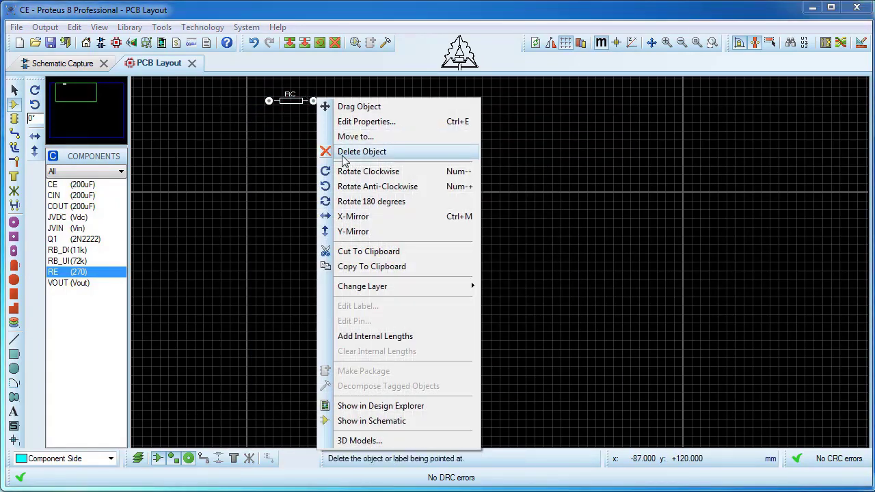
left_click(343, 154)
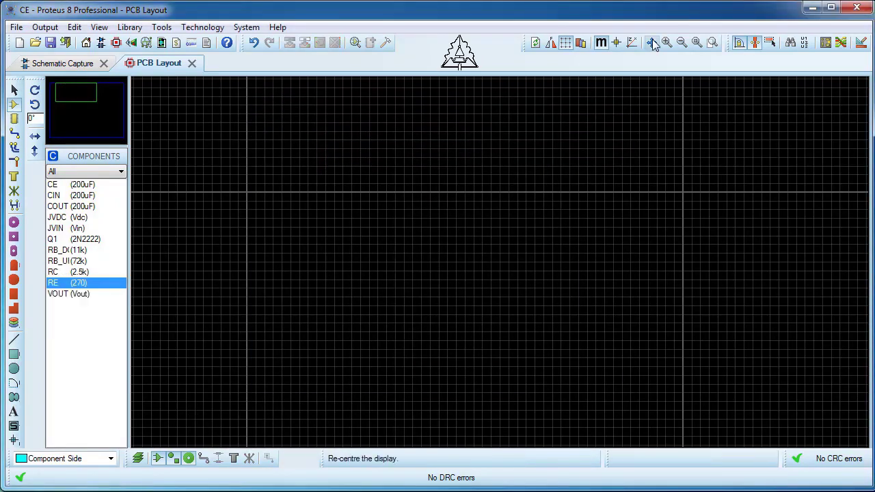
Draw a roughly square board outline around the origin with the 2D graphics box on the Board Edge layer.
left_click(695, 44)
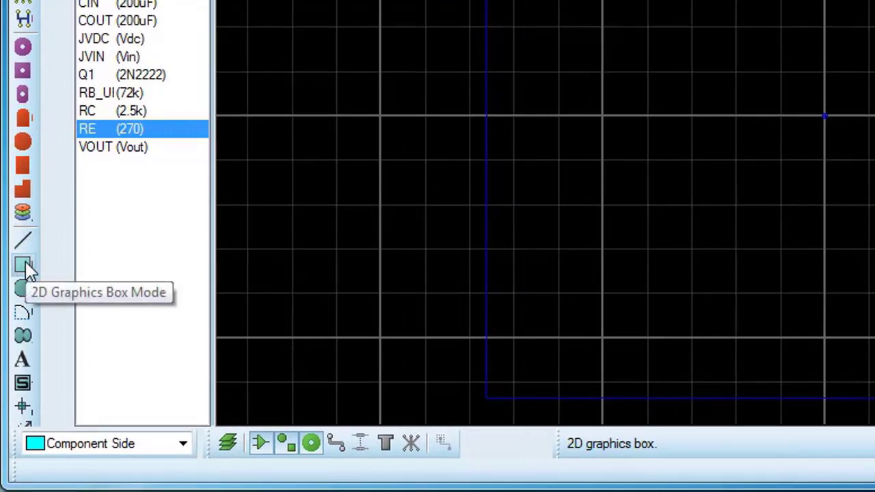
left_click(24, 265)
left_click(185, 445)
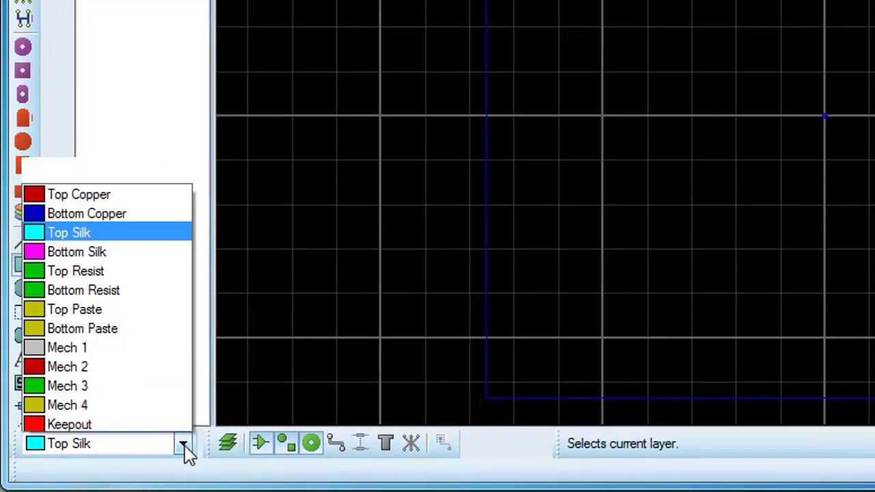
left_click(106, 420)
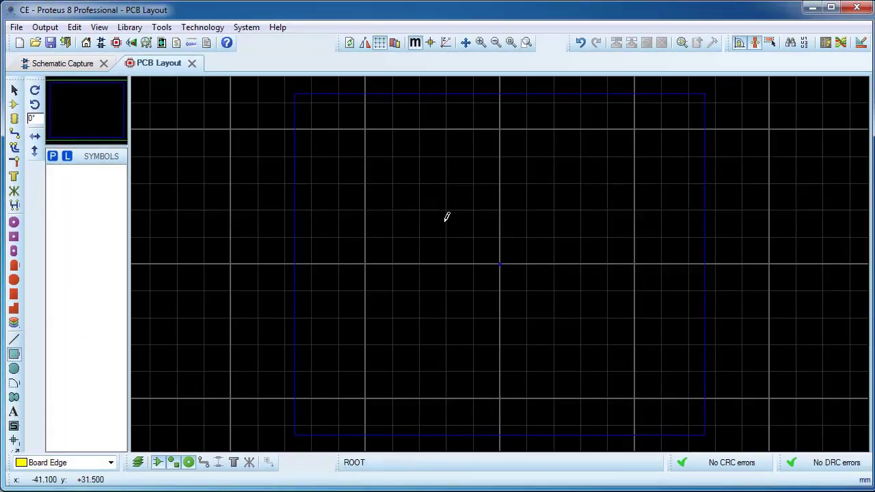
left_click_drag(449, 205, 554, 319)
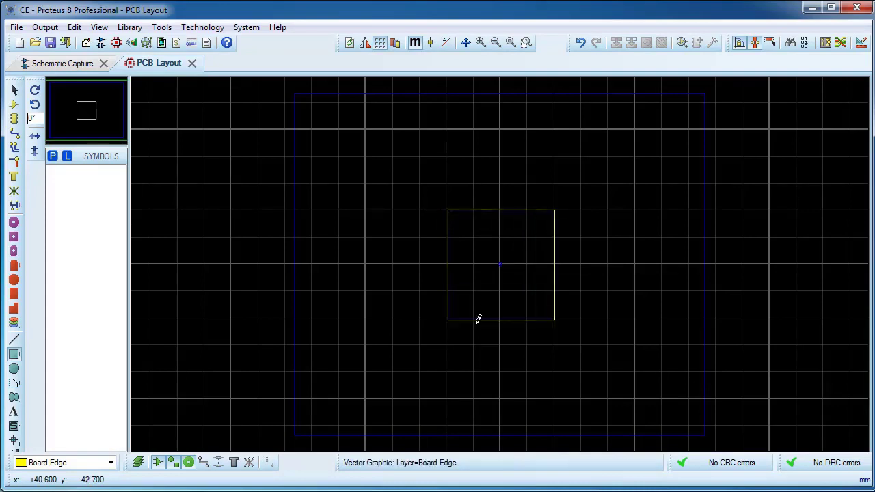
scroll(502, 259, "up", 2)
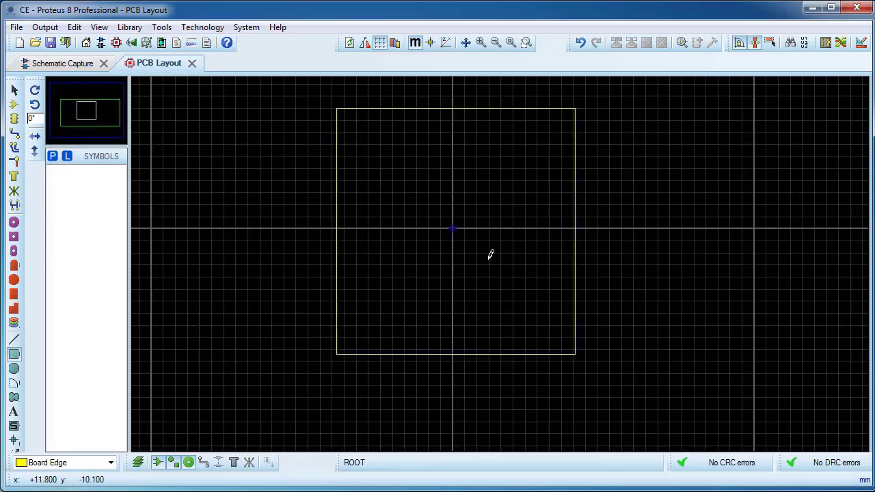
Place supply header JVDC inside the board outline's upper-left corner and rotate it clockwise by 90 degrees.
left_click(13, 104)
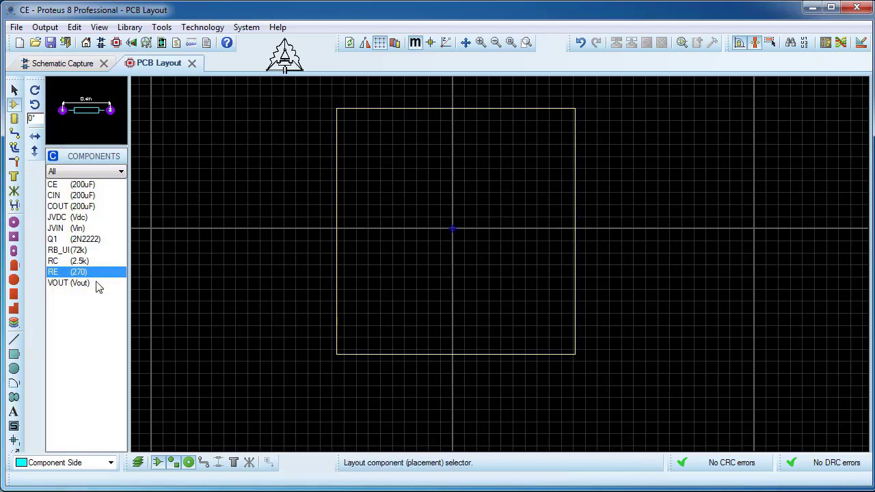
left_click(54, 220)
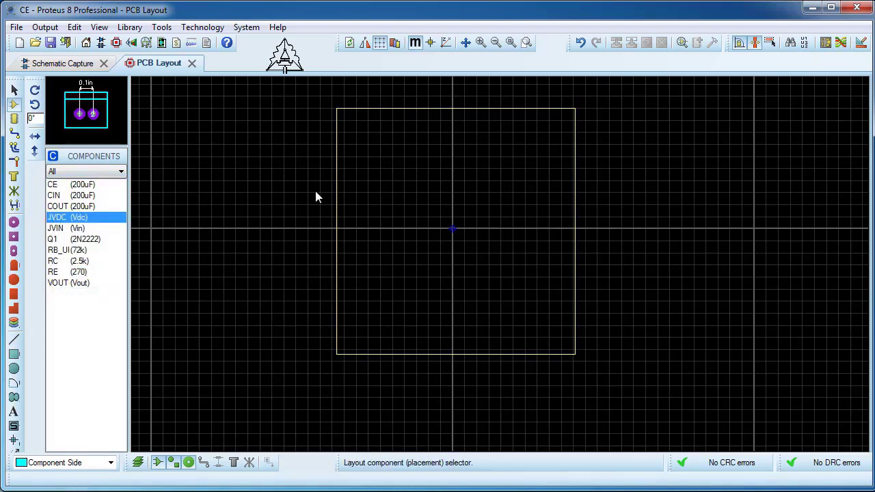
left_click(357, 140)
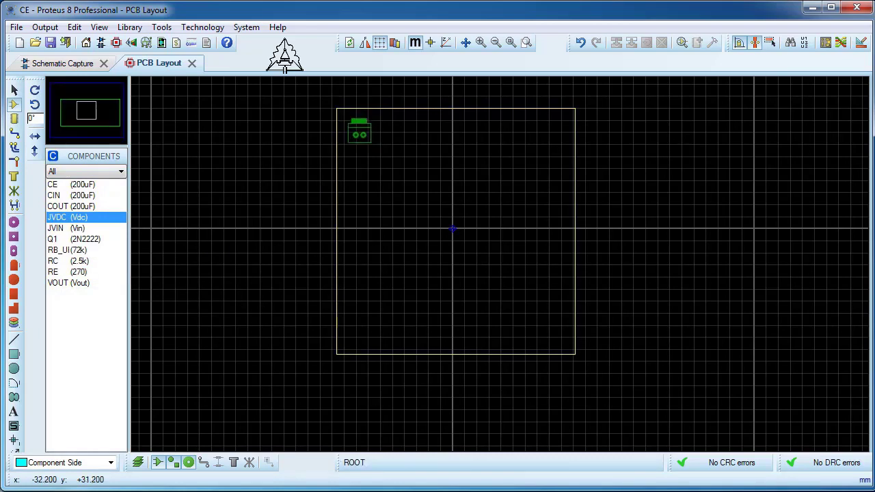
scroll(361, 137, "up", 2)
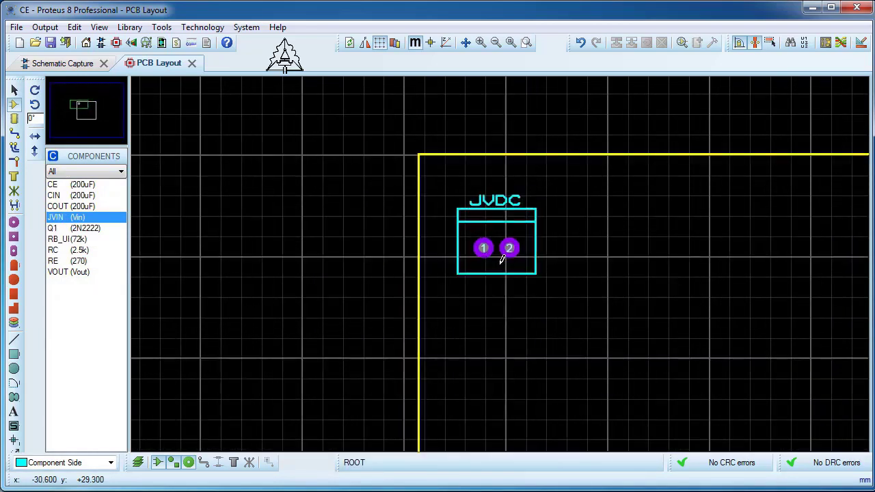
right_click(537, 247)
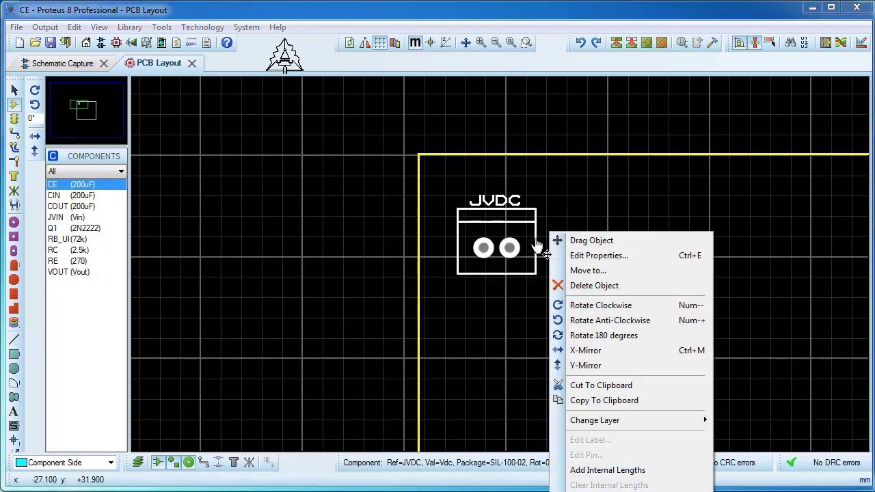
left_click(572, 305)
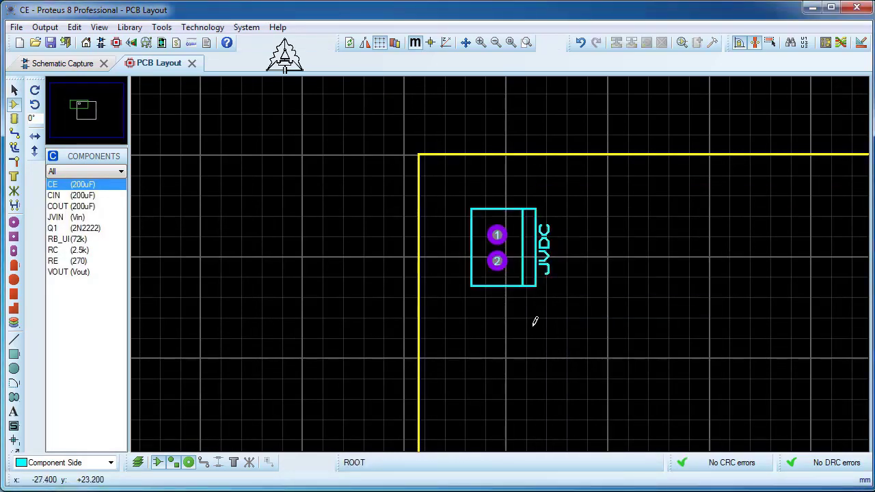
Place input header JVIN below JVDC along the board's left edge and rotate it clockwise by 90 degrees.
left_click(56, 217)
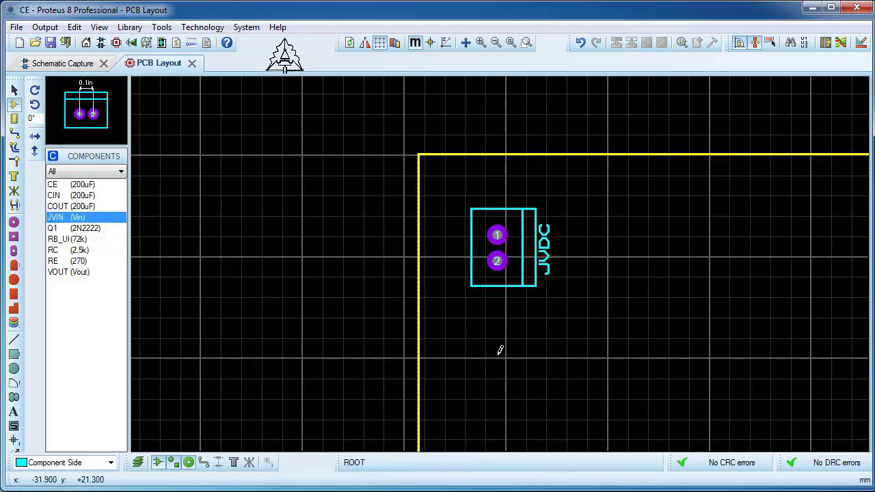
left_click(524, 431)
scroll(523, 430, "up", 1)
scroll(502, 273, "down", 2)
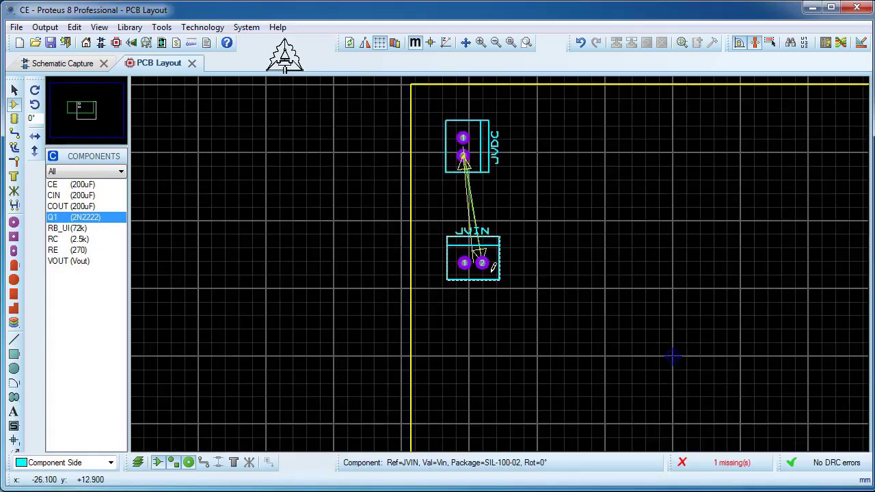
right_click(487, 271)
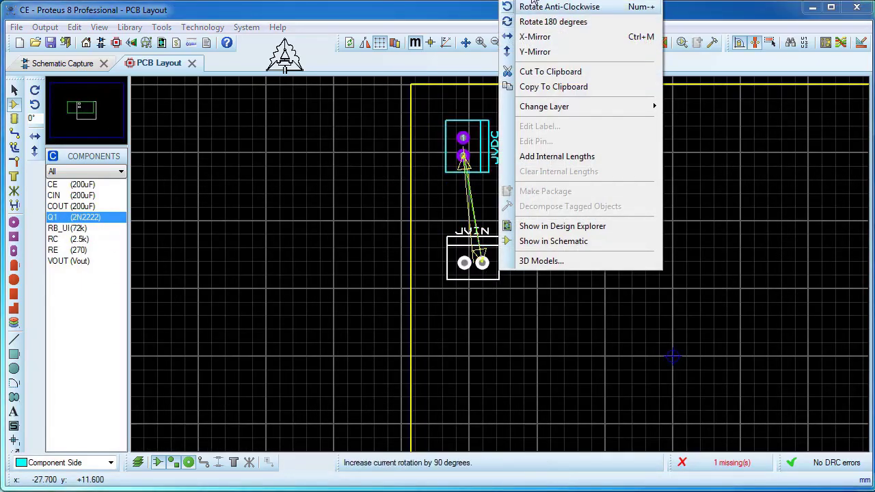
left_click(533, 6)
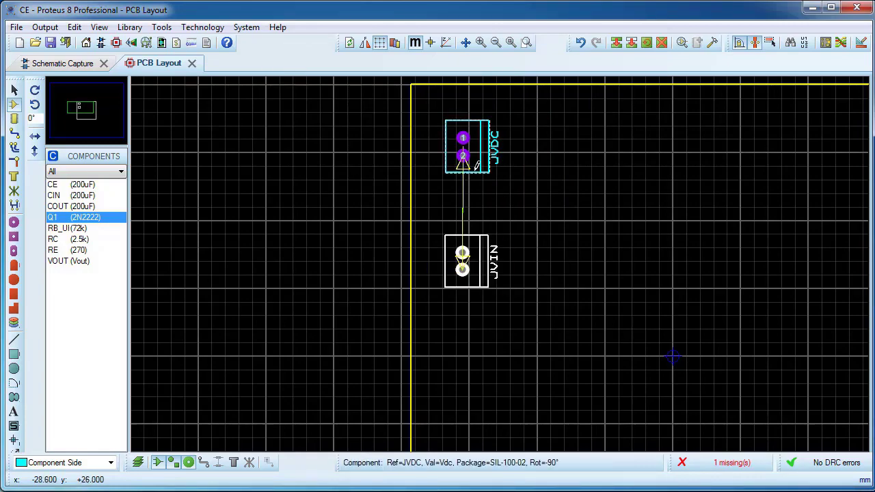
Set the layout's grid snap to 1 mm.
scroll(502, 271, "up", 1)
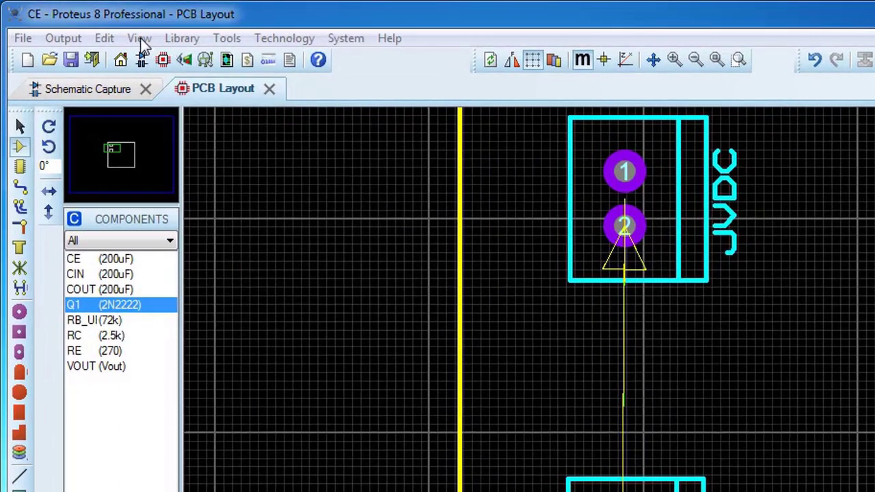
left_click(140, 40)
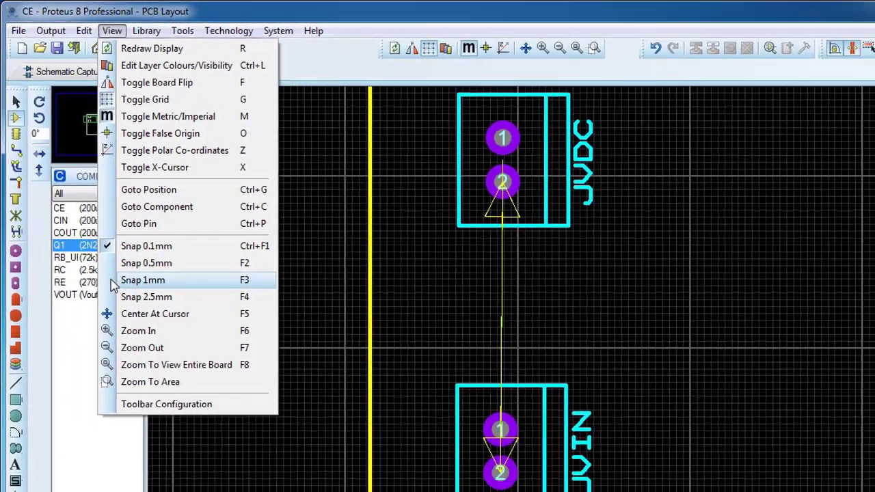
left_click(158, 349)
scroll(450, 232, "down", 2)
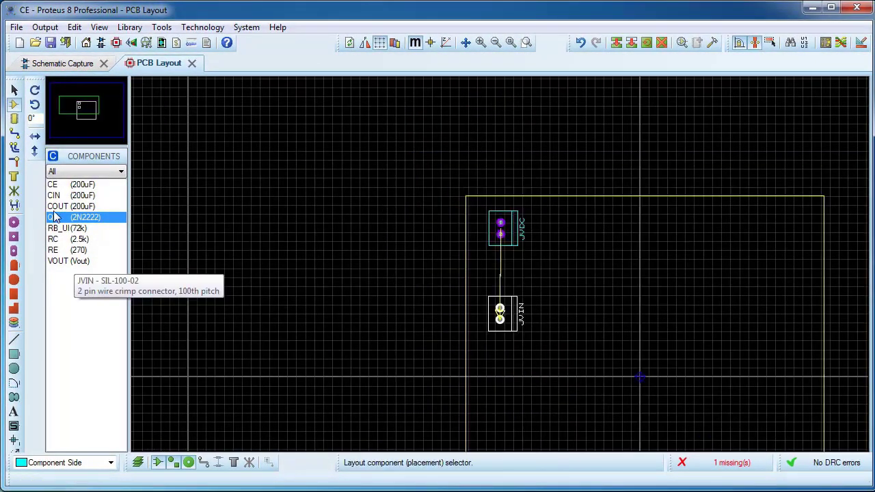
Place output header VOUT in the upper half of the board outline, to the right of JVDC and JVIN.
left_click(57, 206)
left_click(58, 228)
left_click(60, 263)
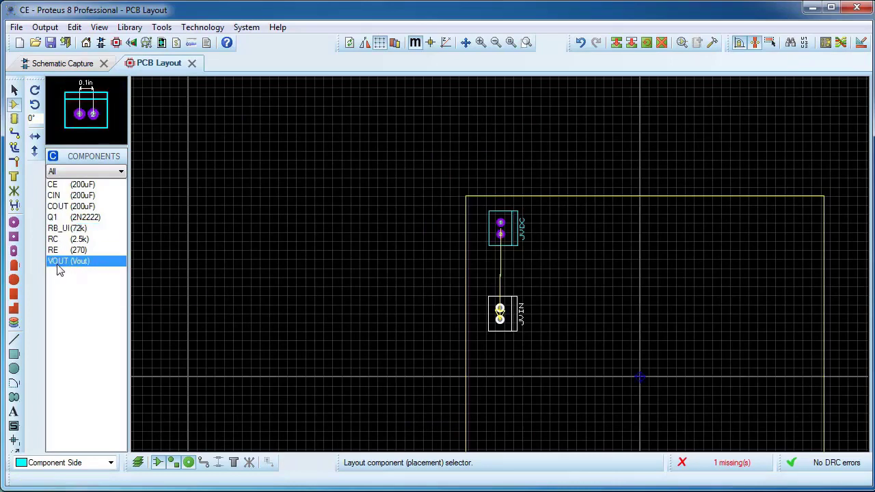
left_click(679, 265)
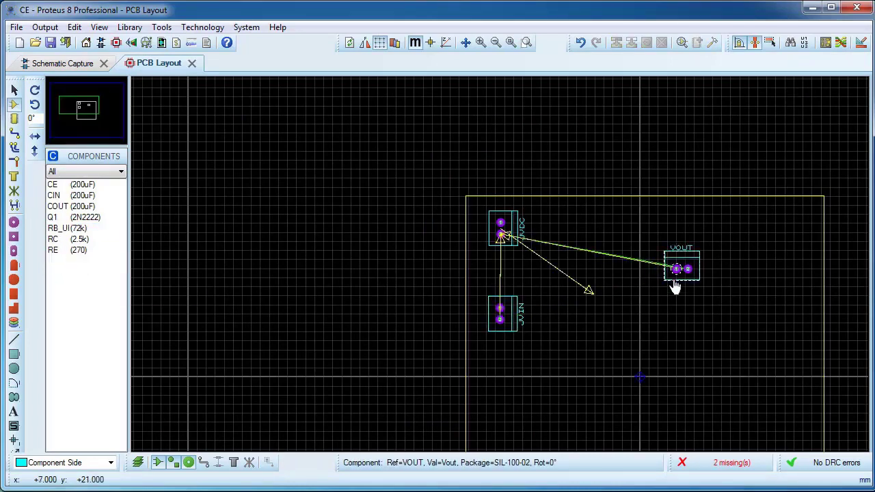
Rotate output header VOUT clockwise by 90 degrees.
scroll(673, 287, "up", 3)
right_click(549, 207)
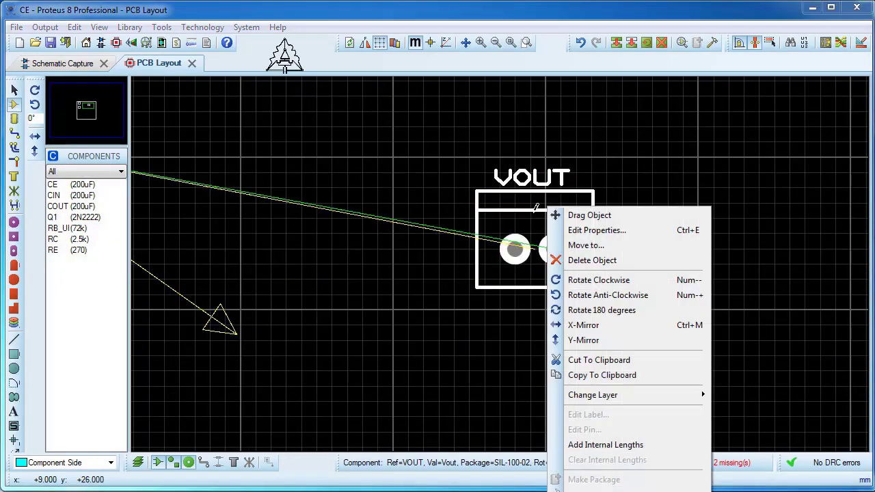
left_click(571, 280)
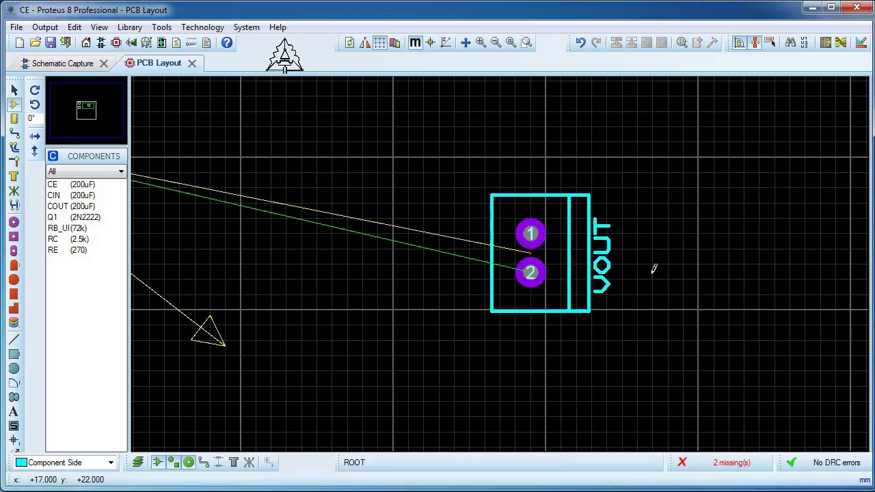
Place output capacitor COUT directly to the left of the VOUT header.
scroll(473, 259, "down", 2)
scroll(481, 266, "down", 1)
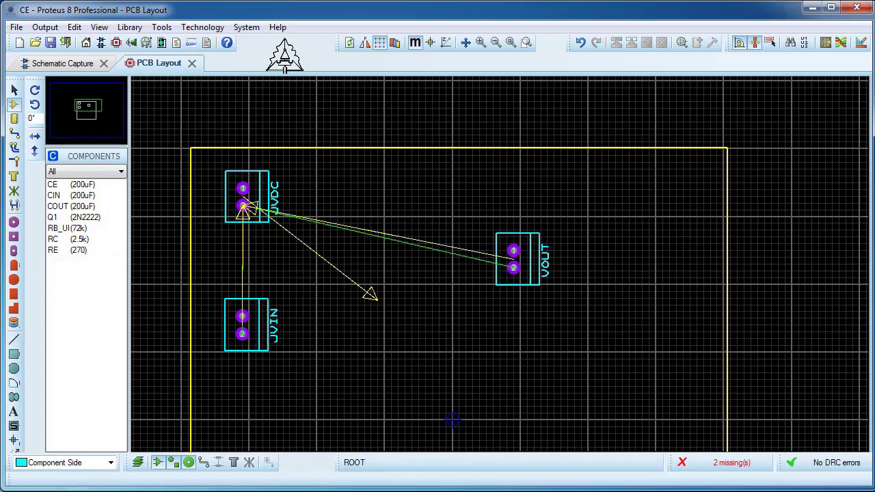
left_click(53, 185)
left_click(58, 207)
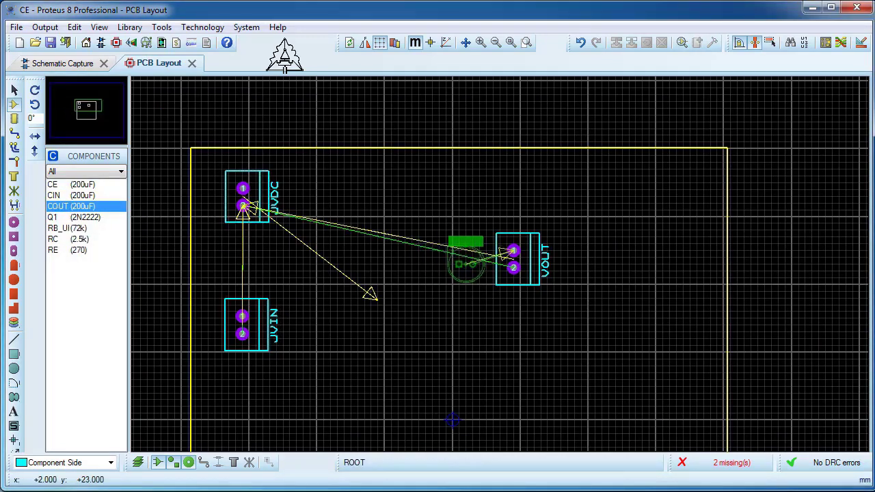
left_click(467, 265)
scroll(471, 263, "up", 2)
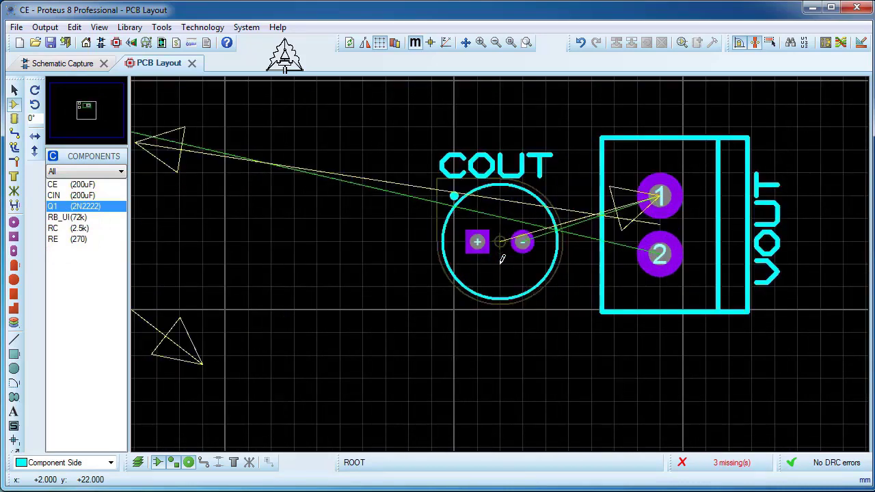
Place input capacitor CIN directly to the right of the JVIN header.
scroll(501, 259, "down", 3)
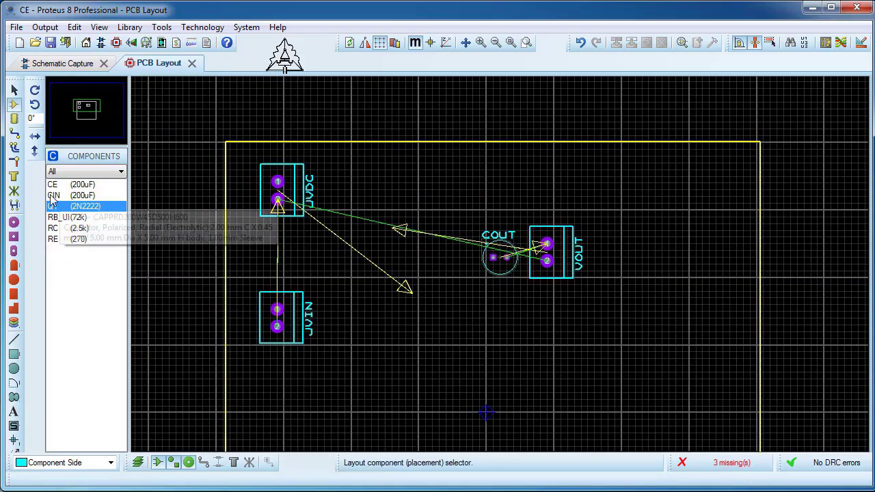
key("Up")
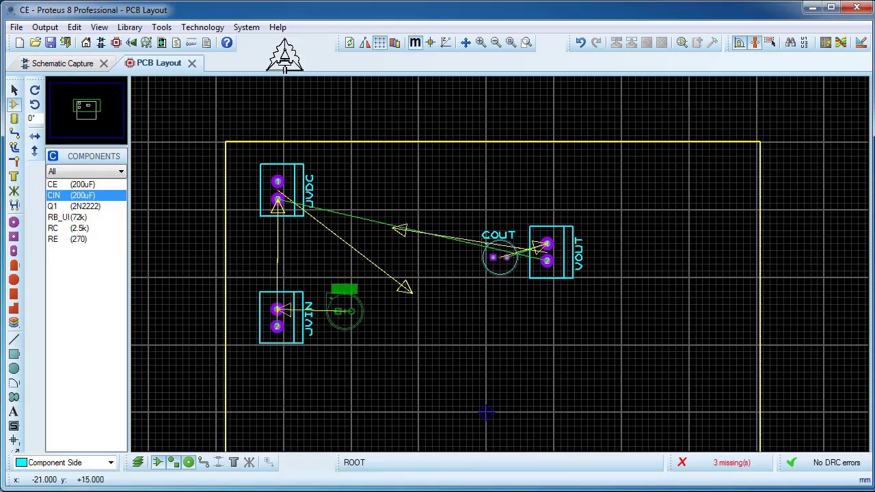
scroll(344, 313, "up", 2)
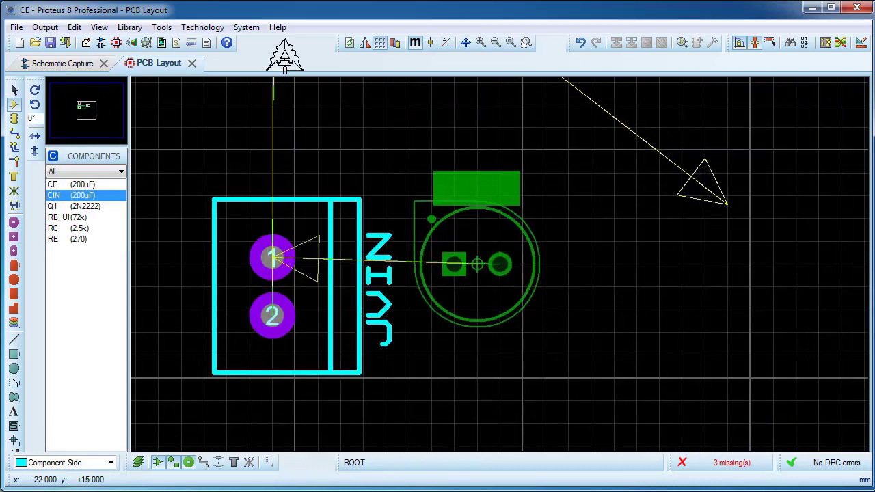
left_click(476, 264)
Place transistor Q1 above and to the right of CIN and rotate it clockwise by 90 degrees.
scroll(318, 263, "down", 2)
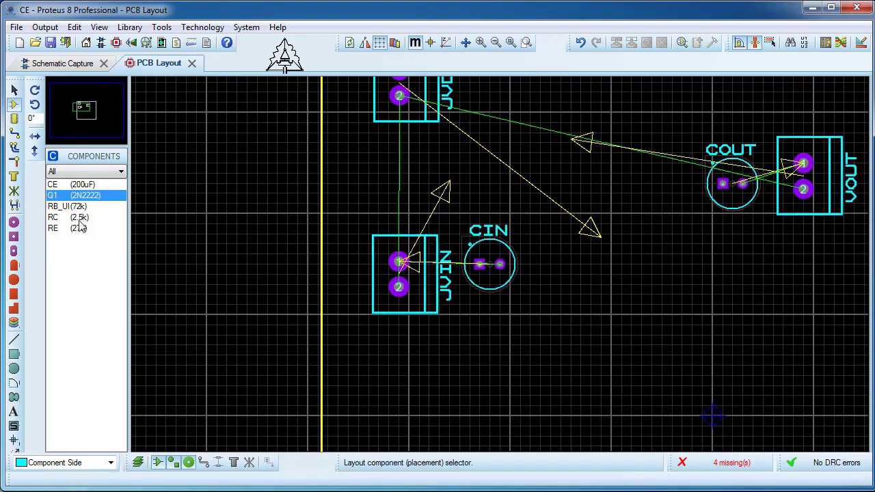
left_click(56, 201)
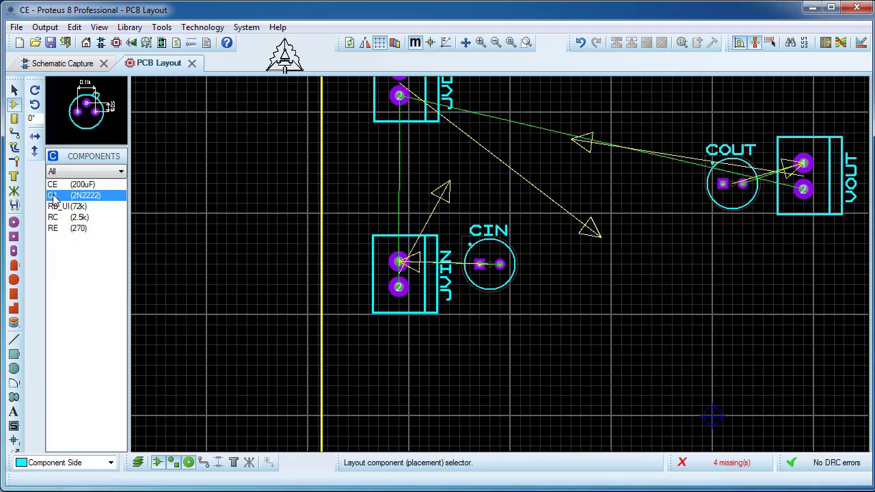
left_click(568, 181)
scroll(567, 181, "up", 2)
scroll(502, 258, "up", 1)
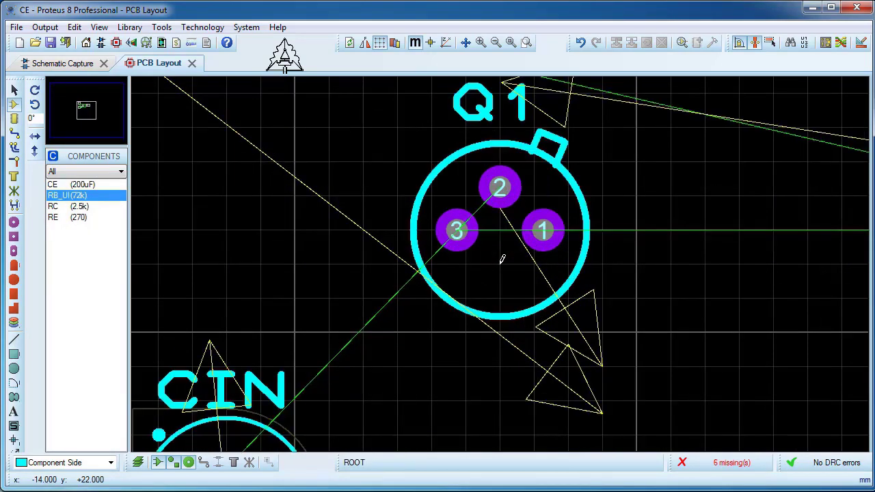
right_click(493, 156)
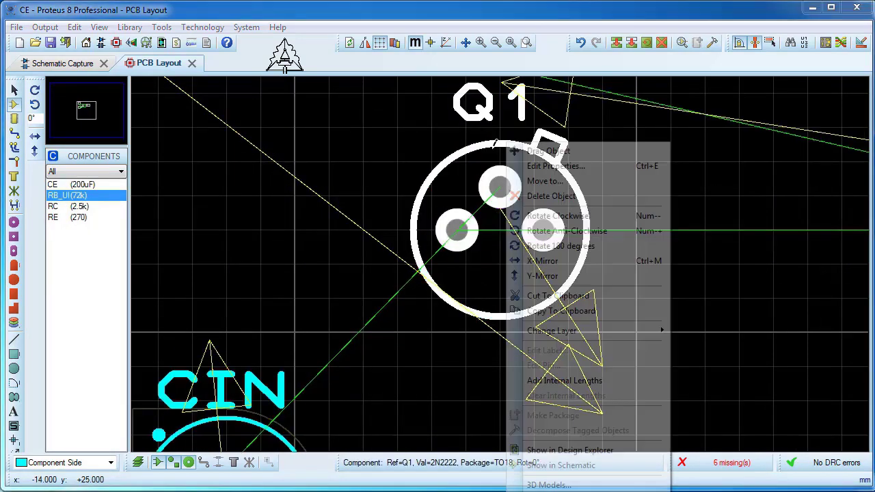
left_click(540, 218)
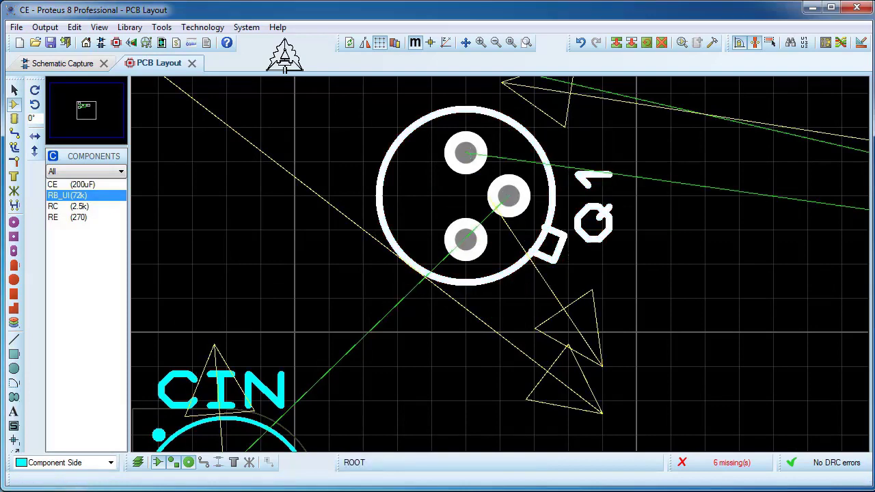
Place emitter capacitor CE below Q1, to the right of CIN, and rotate it clockwise by 90 degrees.
scroll(542, 333, "down", 1)
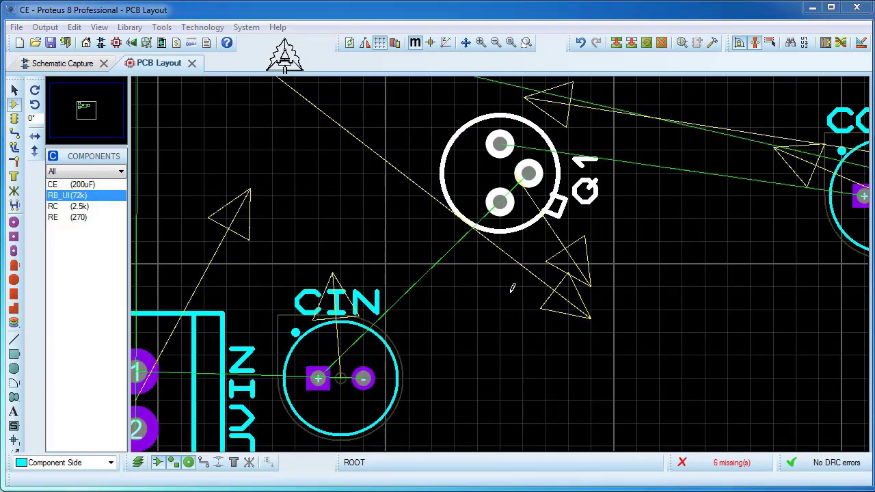
scroll(512, 288, "down", 2)
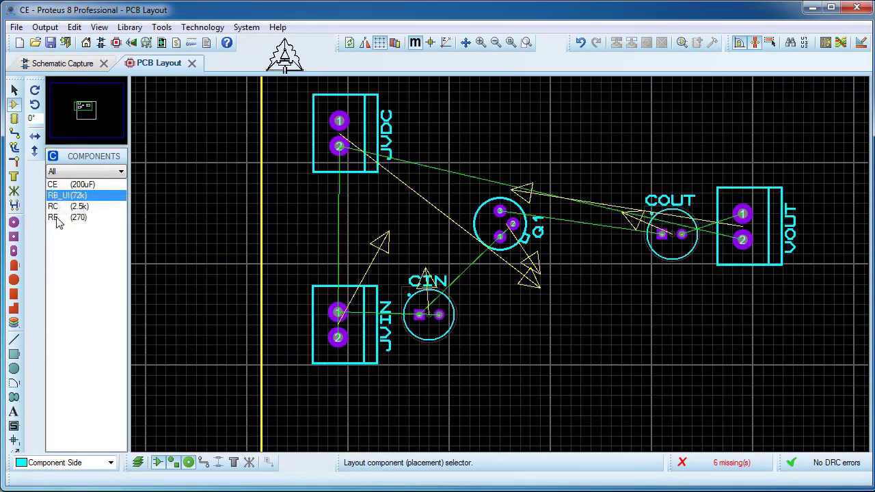
left_click(55, 184)
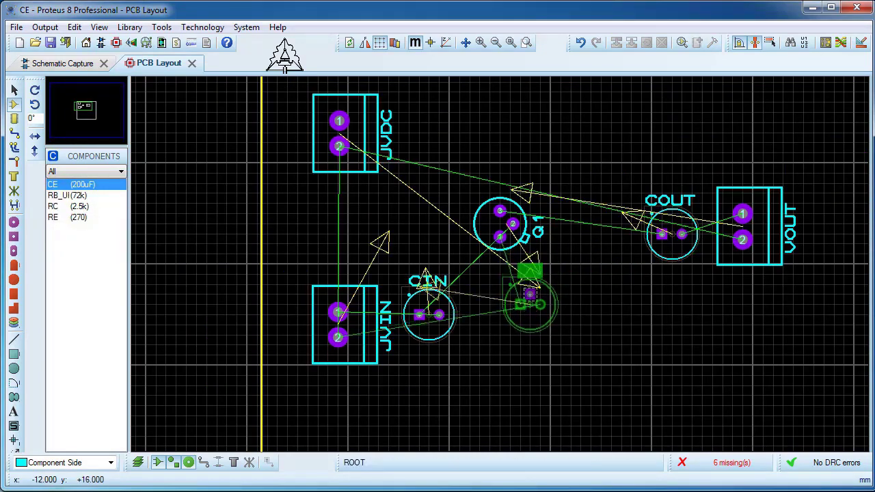
left_click(531, 304)
right_click(549, 289)
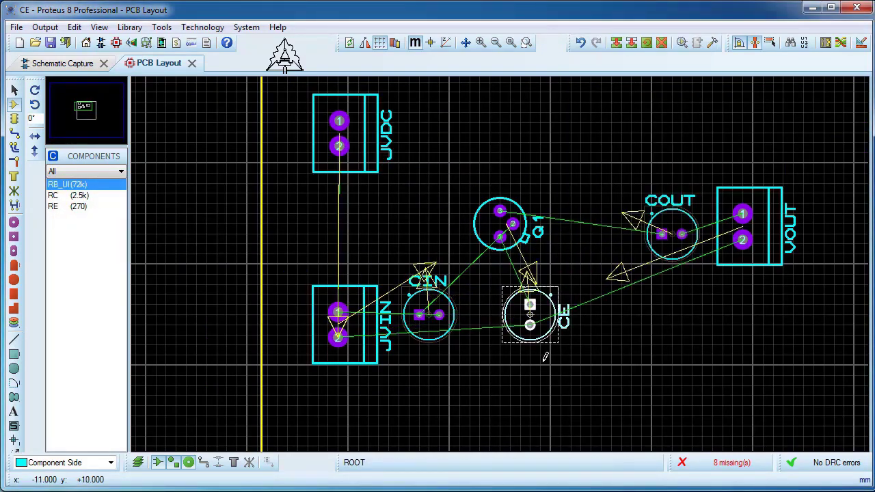
Place emitter resistor RE to the right of CE and rotate it clockwise by 90 degrees.
scroll(504, 273, "up", 3)
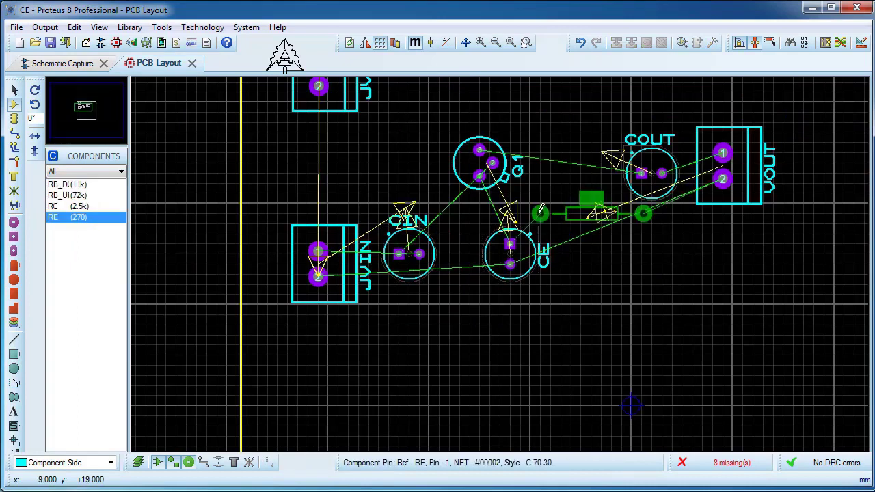
left_click(571, 222)
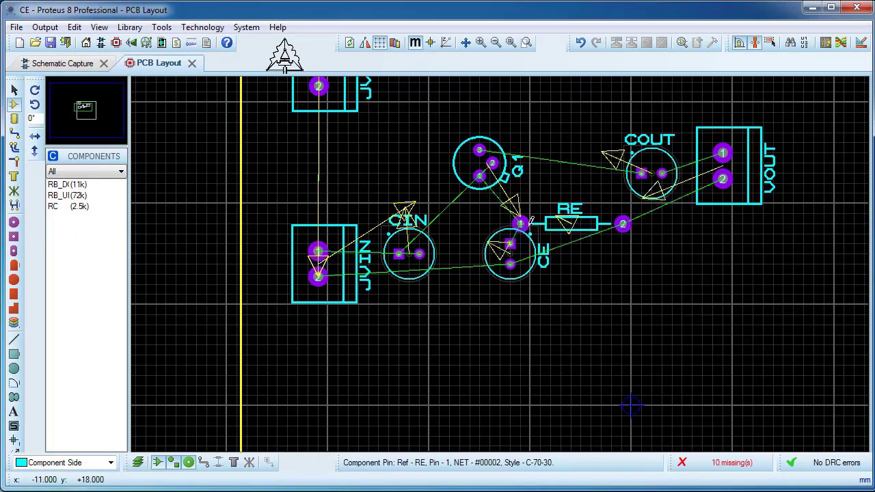
scroll(572, 222, "up", 2)
right_click(710, 188)
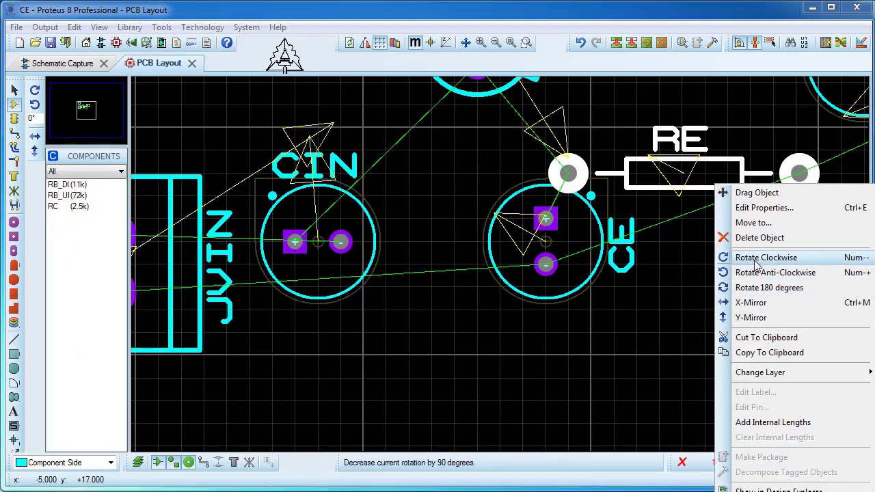
left_click(726, 255)
Place collector resistor RC above RE, rotate it clockwise by 90 degrees, and dismiss the design-rule message.
scroll(638, 273, "down", 2)
scroll(638, 273, "down", 1)
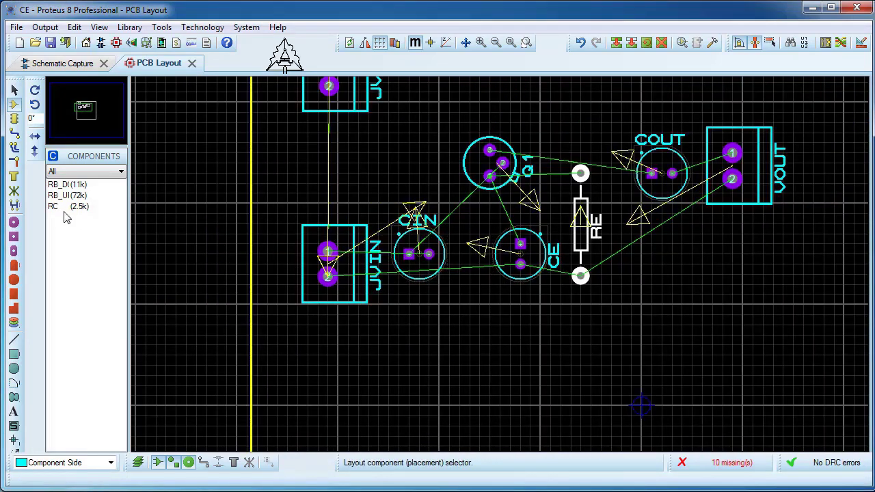
left_click(63, 206)
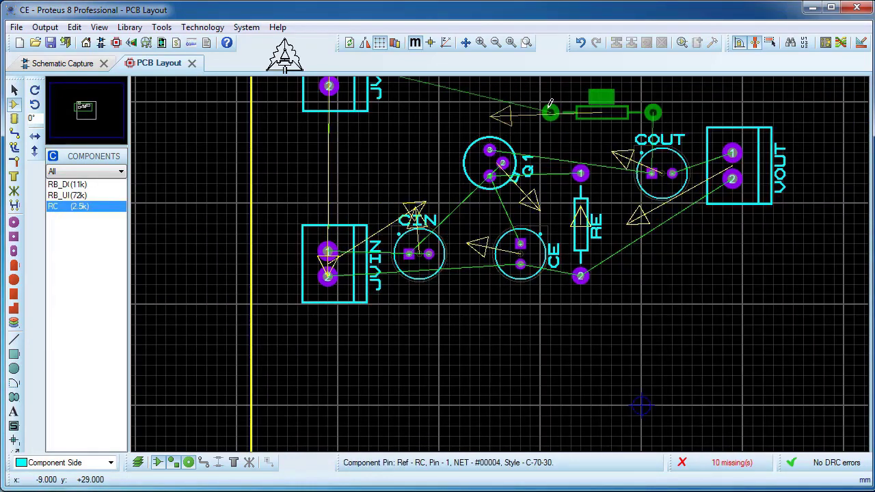
left_click(581, 103)
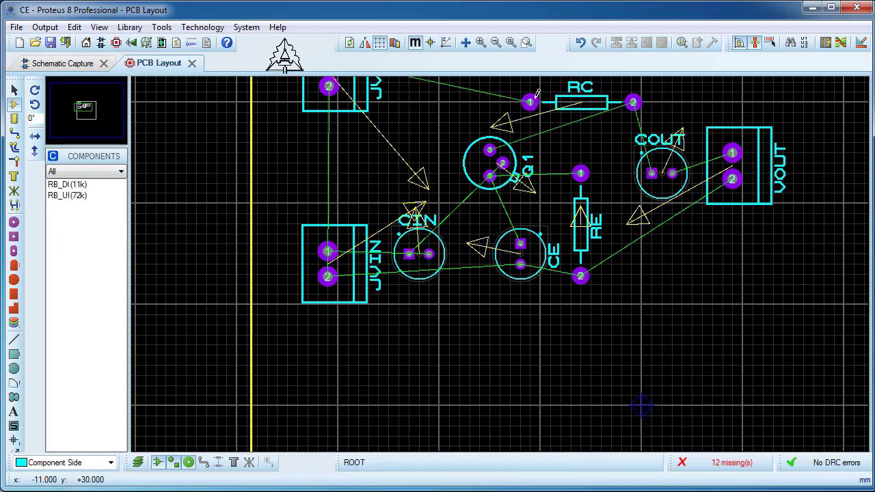
right_click(580, 96)
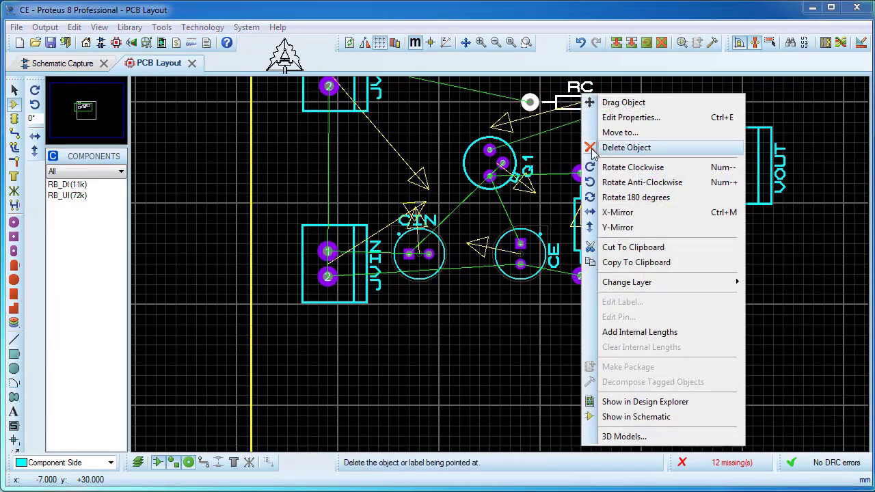
left_click(592, 167)
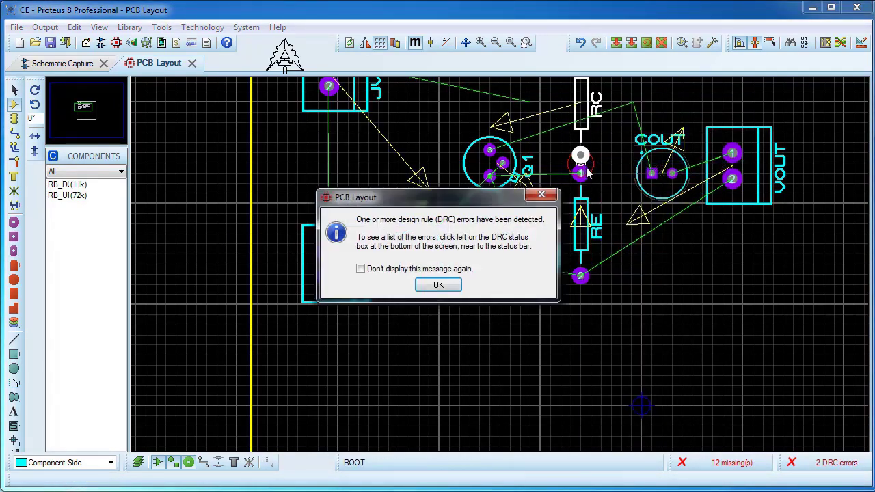
left_click(441, 284)
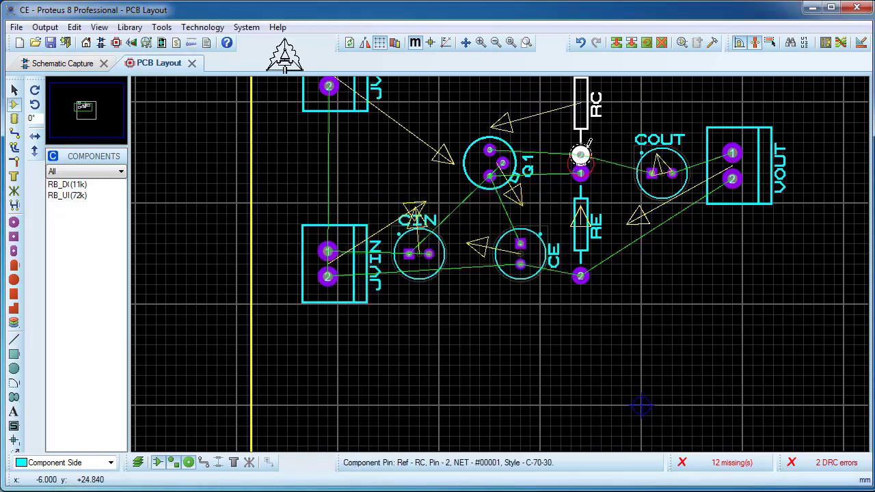
Reposition RC above RE so that it clears both RE's pad and the board's upper edge.
left_click_drag(584, 136, 592, 113)
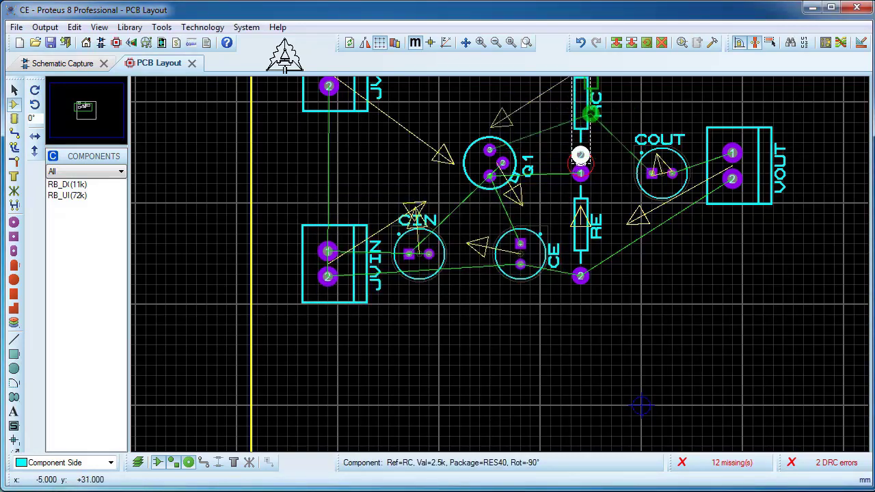
left_click_drag(581, 156, 590, 113)
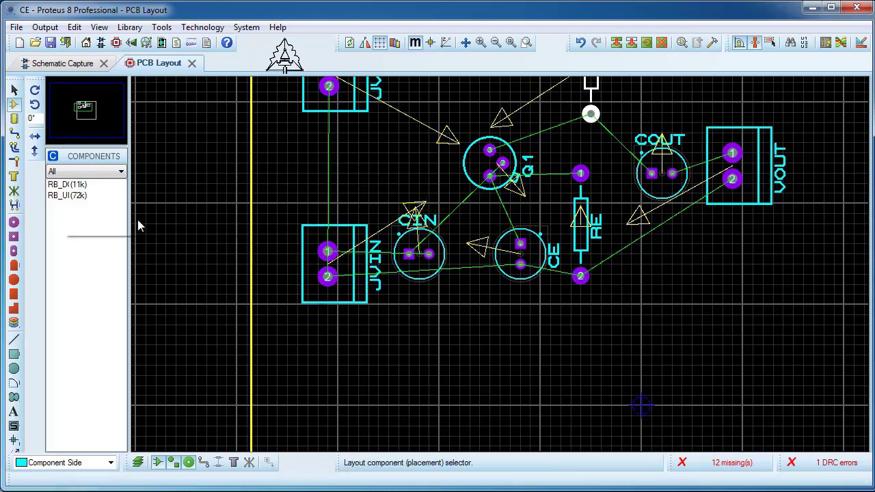
scroll(415, 173, "down", 1)
scroll(524, 156, "up", 1)
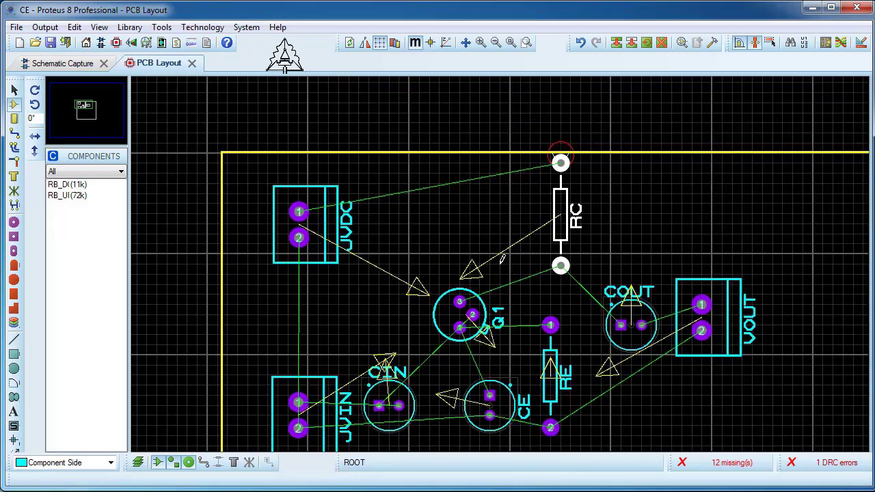
scroll(503, 258, "down", 1)
left_click_drag(542, 258, 542, 279)
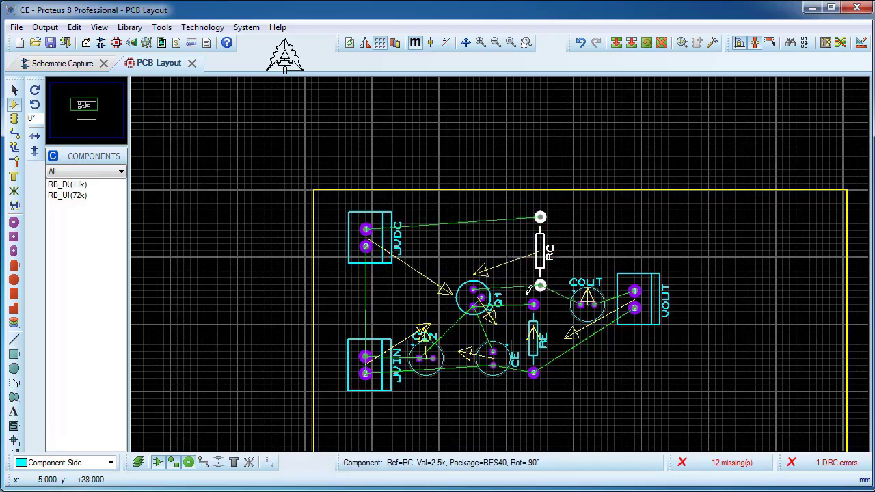
Place bias resistor RB_DOWN, rotate it clockwise by 90 degrees, and move it between CIN and Q1.
left_click(66, 185)
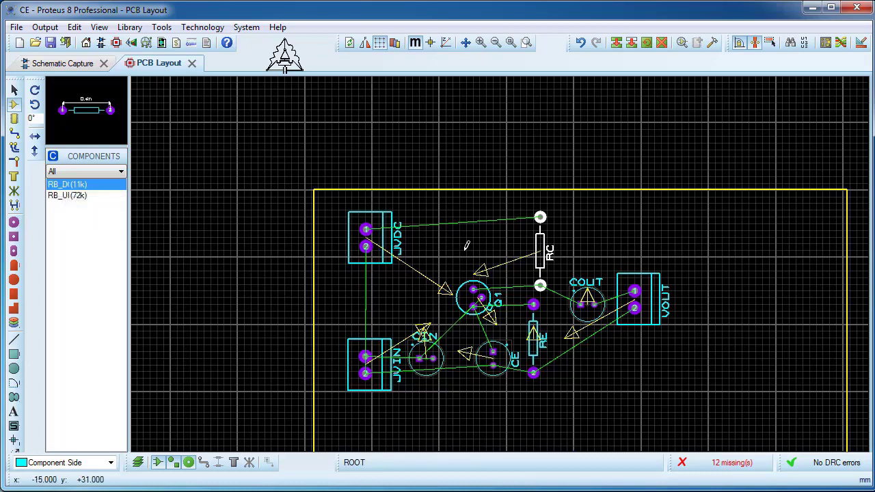
left_click(579, 413)
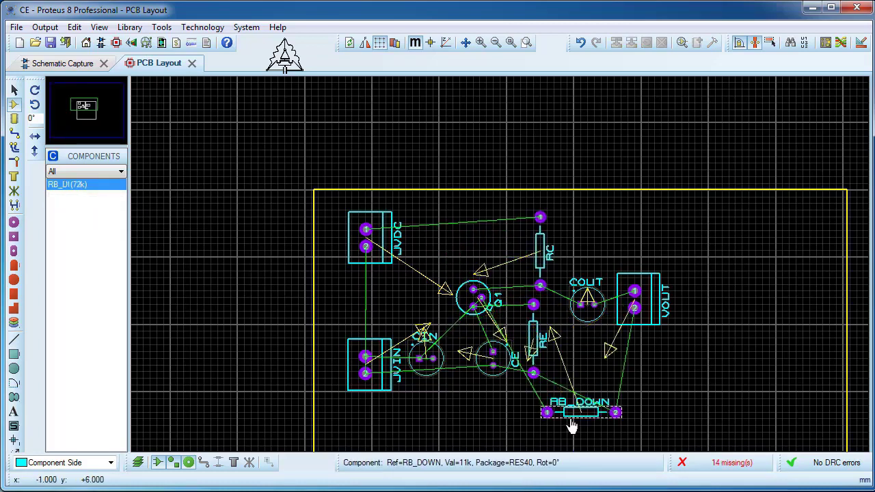
right_click(582, 411)
left_click(625, 131)
left_click_drag(579, 412, 458, 321)
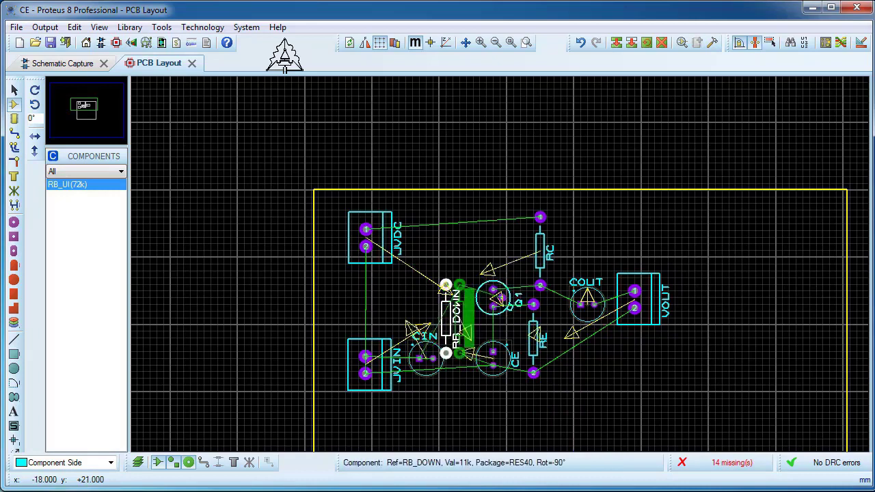
Place bias resistor RB_UP horizontally between JVDC and RC, above RB_DOWN.
left_click(280, 255)
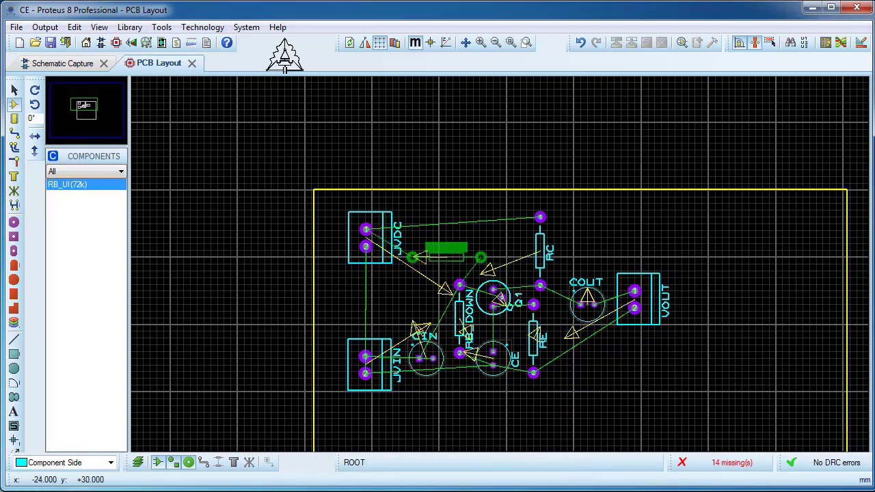
left_click(441, 260)
Turn RB_DOWN horizontal and move it directly below RB_UP, clear of Q1 and CIN.
right_click(469, 322)
left_click(532, 205)
left_click(441, 285)
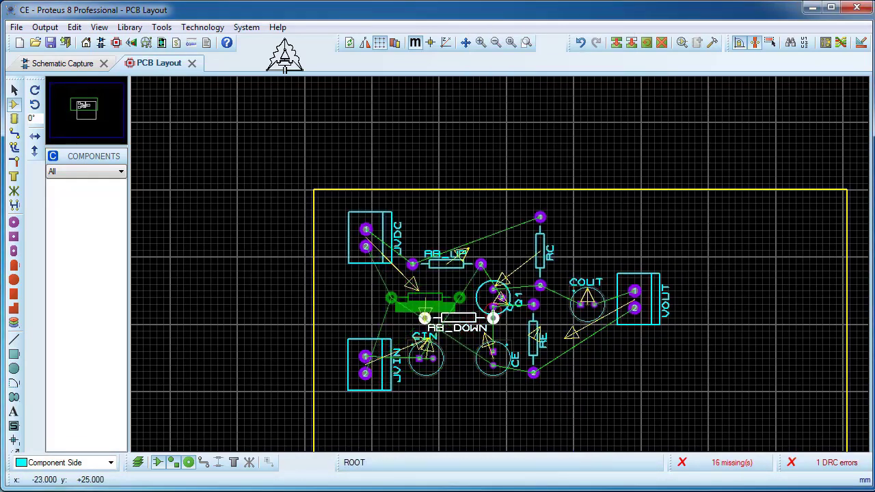
left_click_drag(432, 298, 439, 277)
scroll(369, 305, "up", 1)
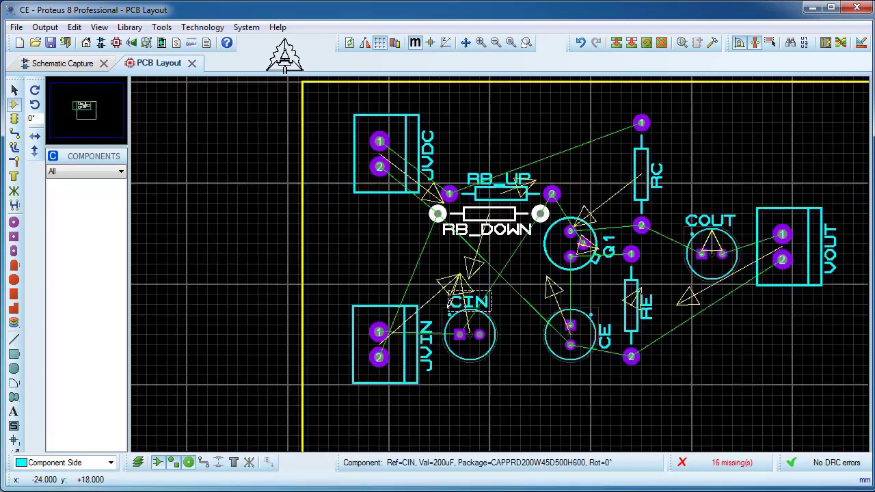
Align RC vertically with RE, and shift COUT and VOUT together slightly closer to these resistors.
left_click_drag(641, 171, 631, 171)
left_click_drag(673, 201, 844, 301)
left_click_drag(786, 246, 765, 246)
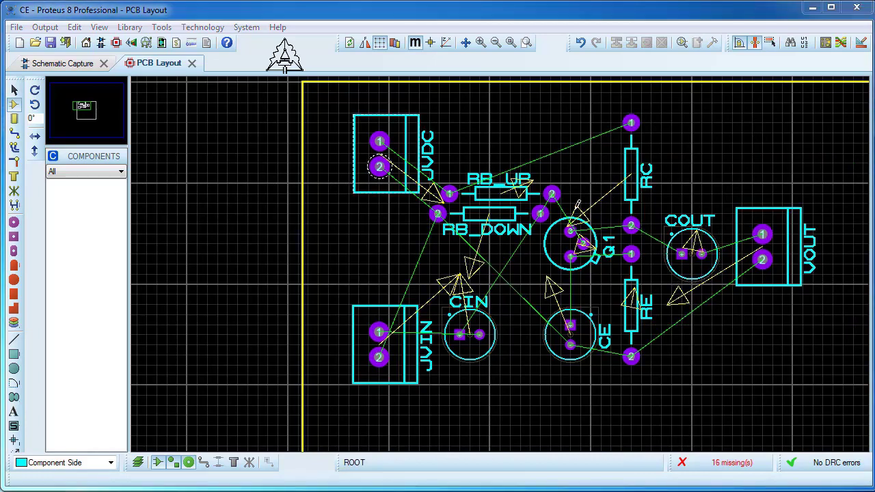
In the design rules, set the POWER net class's Pair 1 horizontal autorouting layer to Bottom Copper.
left_click(859, 44)
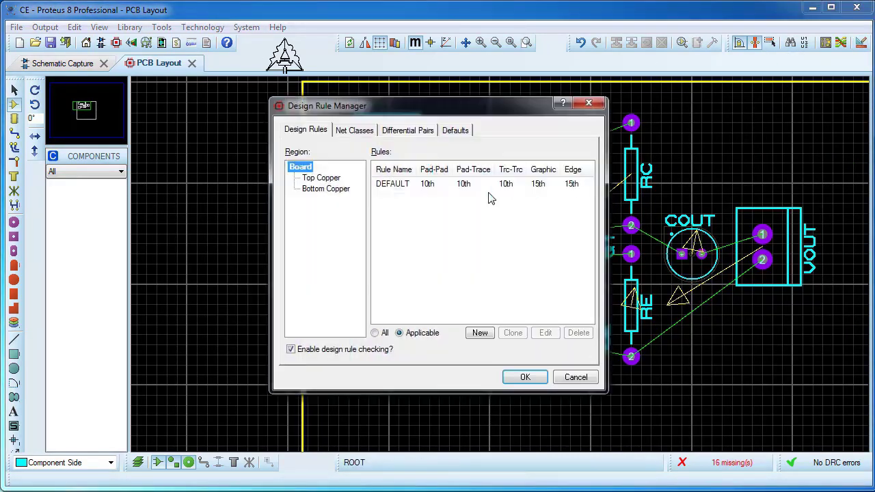
left_click(353, 131)
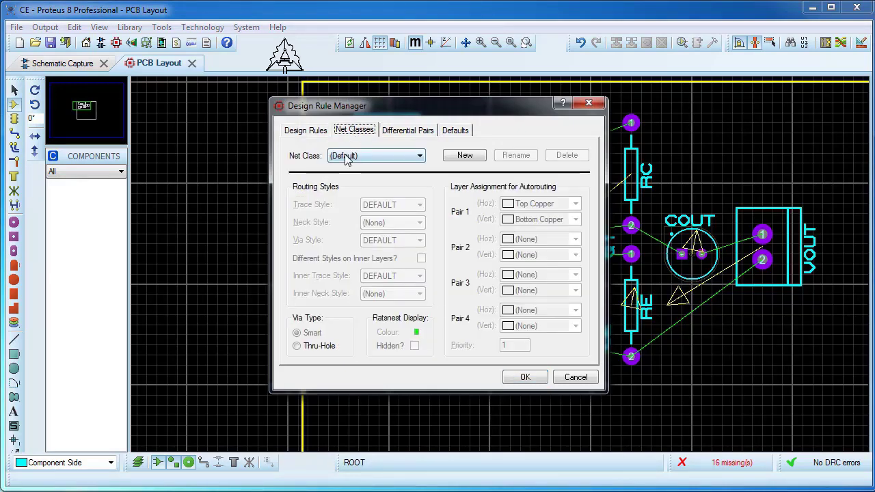
left_click(364, 157)
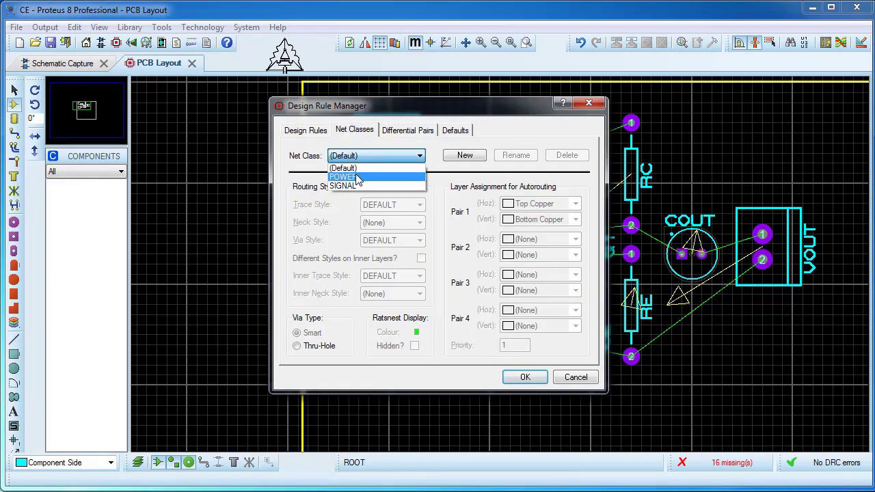
left_click(358, 177)
left_click(576, 203)
left_click(536, 236)
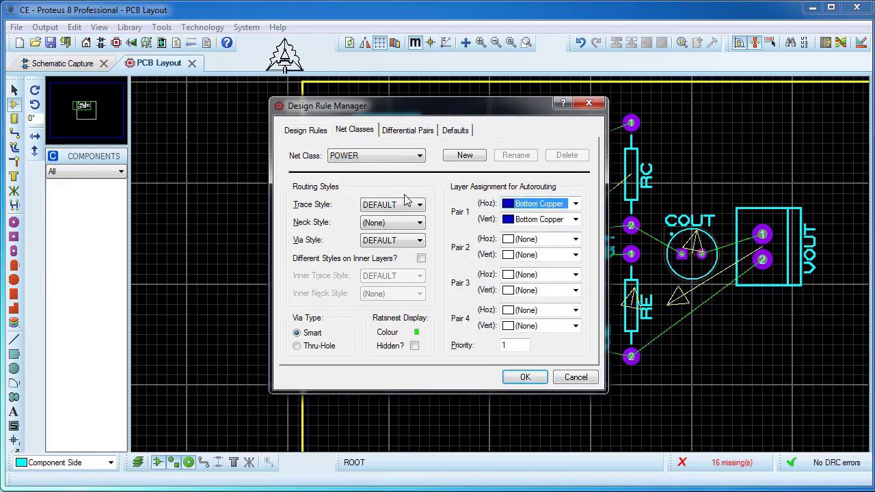
Set the SIGNAL net class's Pair 1 horizontal autorouting layer to Bottom Copper and apply the design rules.
left_click(393, 157)
left_click(379, 186)
left_click(547, 203)
left_click(536, 227)
left_click(524, 378)
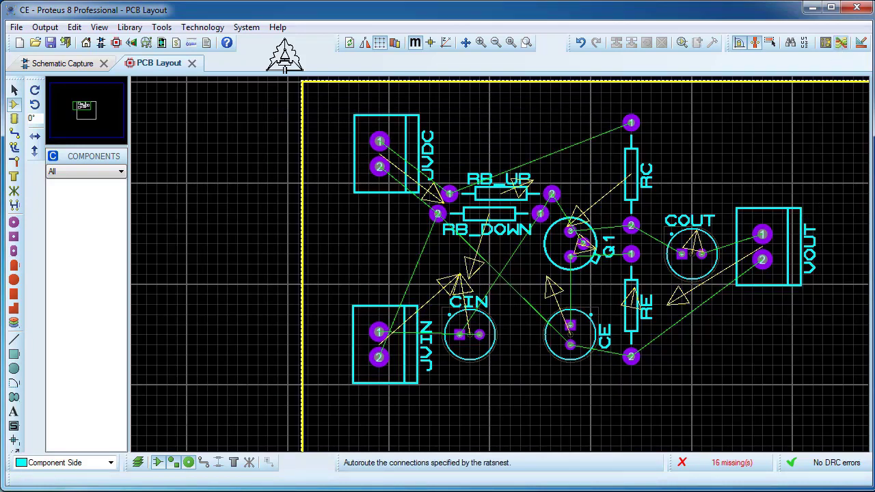
Autoroute all connections with the basic schedule and the default router settings.
left_click(840, 43)
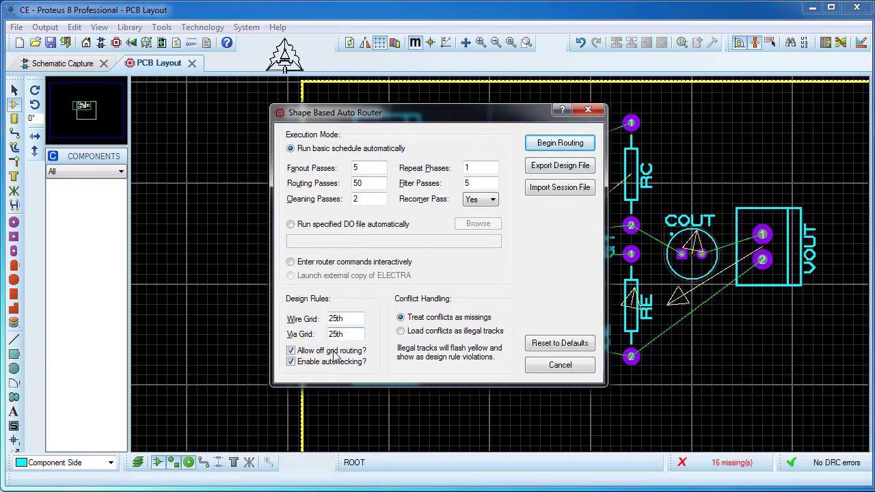
left_click(554, 145)
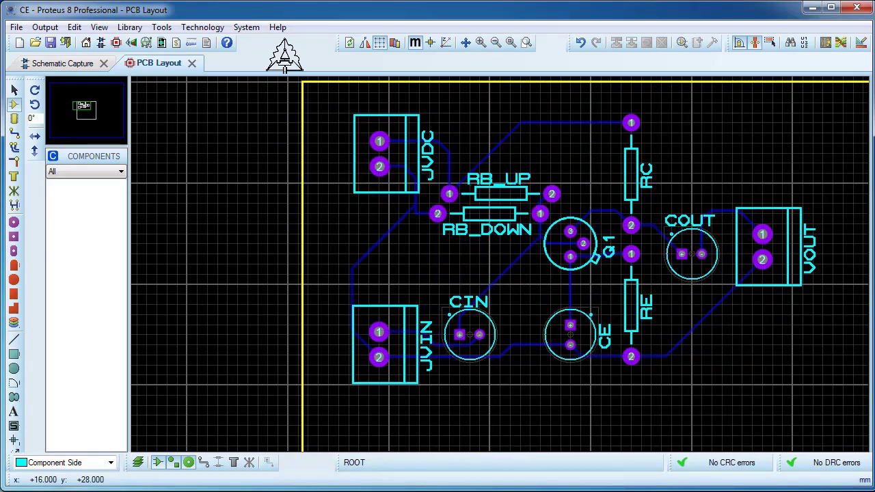
scroll(554, 237, "up", 2)
scroll(501, 256, "down", 2)
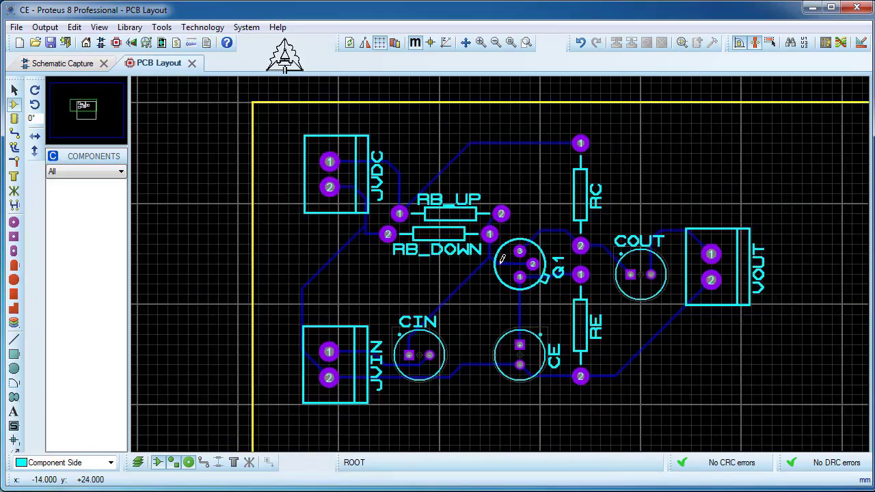
Narrow the board edge by bringing its right side in to just beyond VOUT.
scroll(502, 258, "down", 1)
scroll(513, 280, "down", 1)
scroll(501, 272, "down", 2)
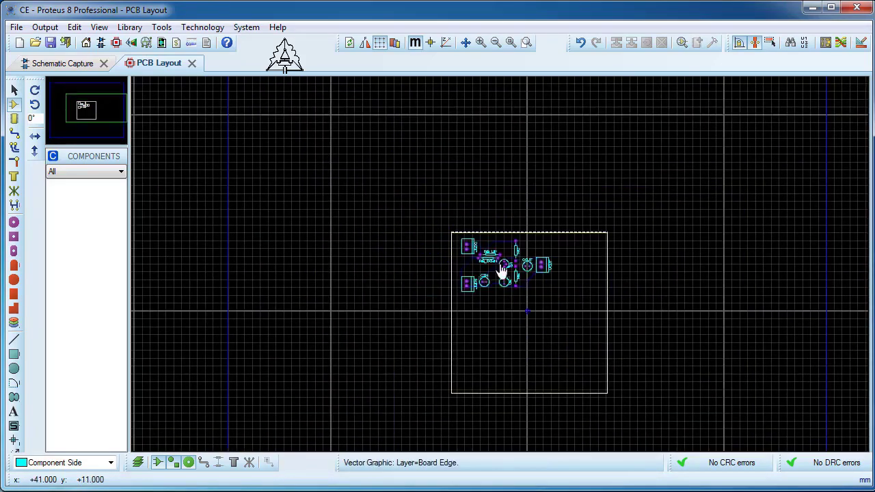
scroll(501, 271, "up", 2)
left_click(498, 303)
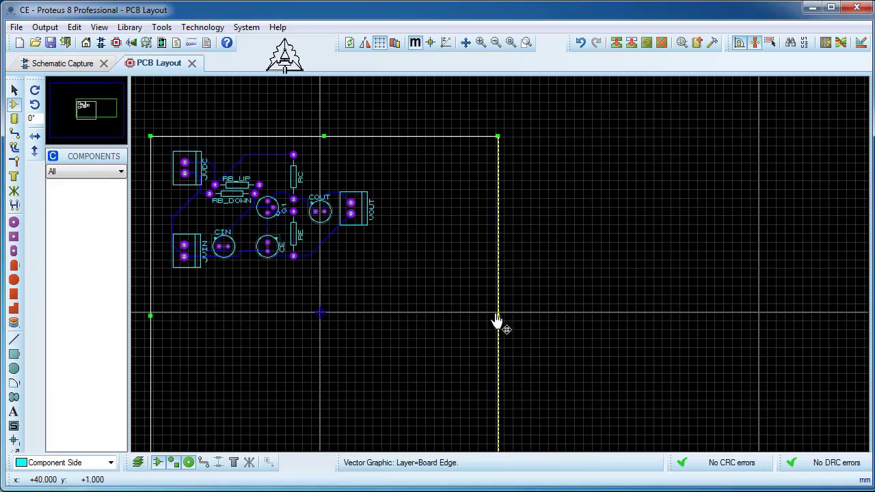
left_click_drag(497, 316, 384, 316)
left_click_drag(389, 327, 385, 327)
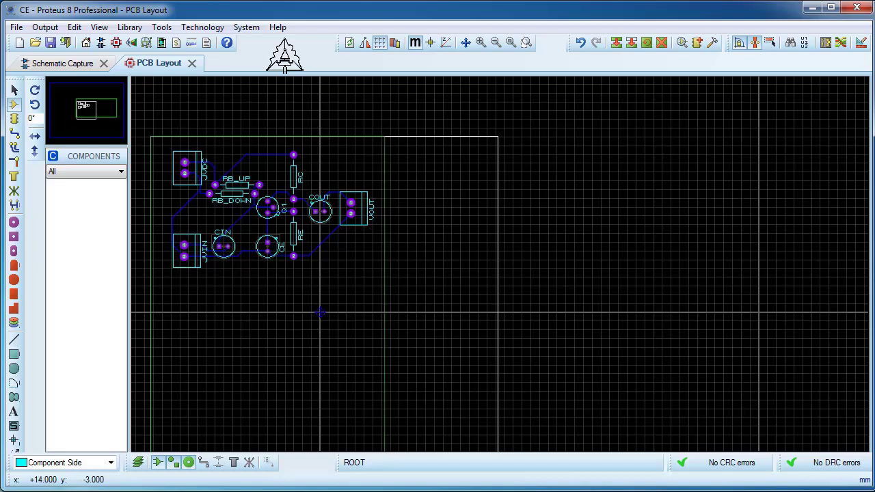
Shorten the board edge by raising its lower side to just below JVIN, and deselect it.
key("F7")
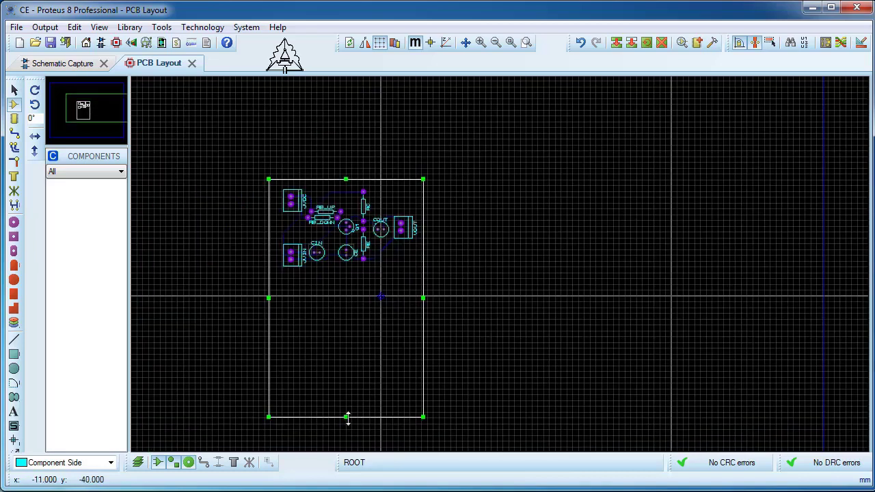
left_click_drag(346, 415, 357, 280)
scroll(406, 238, "up", 2)
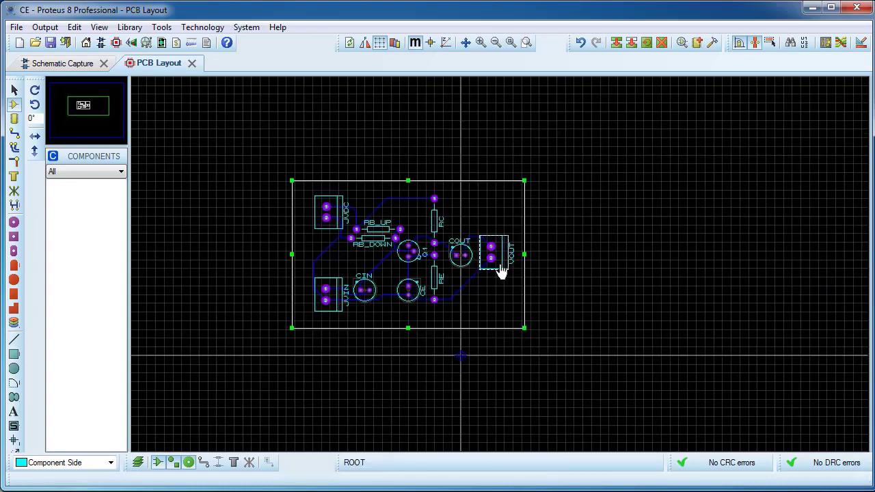
left_click(572, 154)
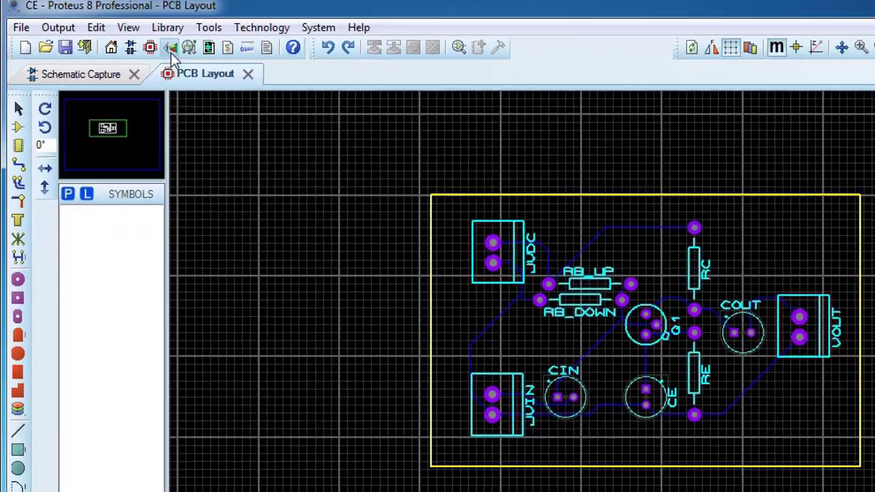
Inspect the routed board in 3D from the component and copper sides, and close the 3D view.
left_click(170, 48)
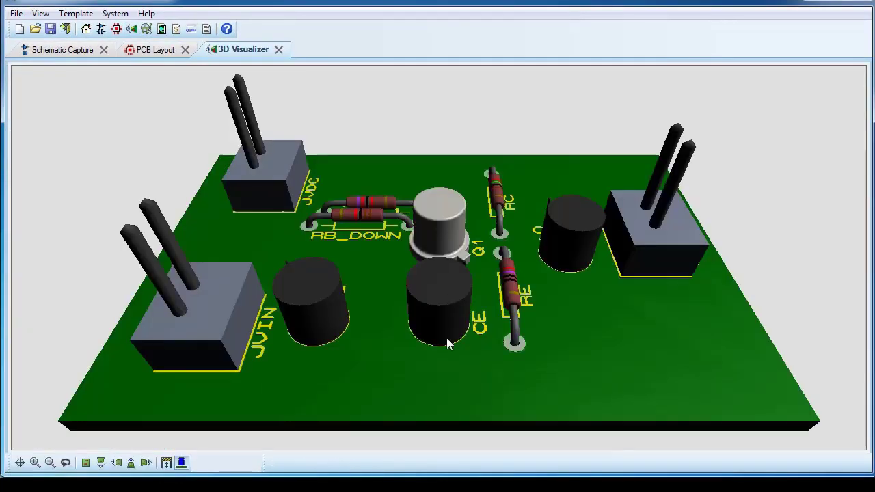
left_click(446, 338)
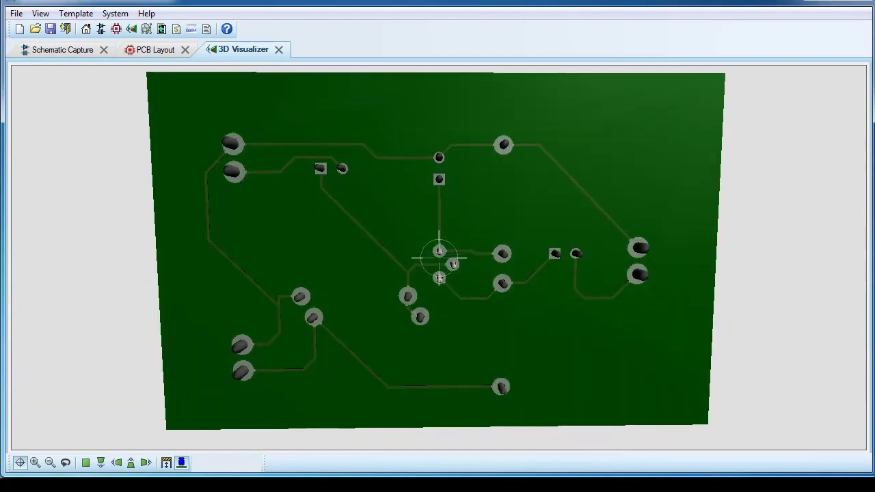
left_click(439, 252)
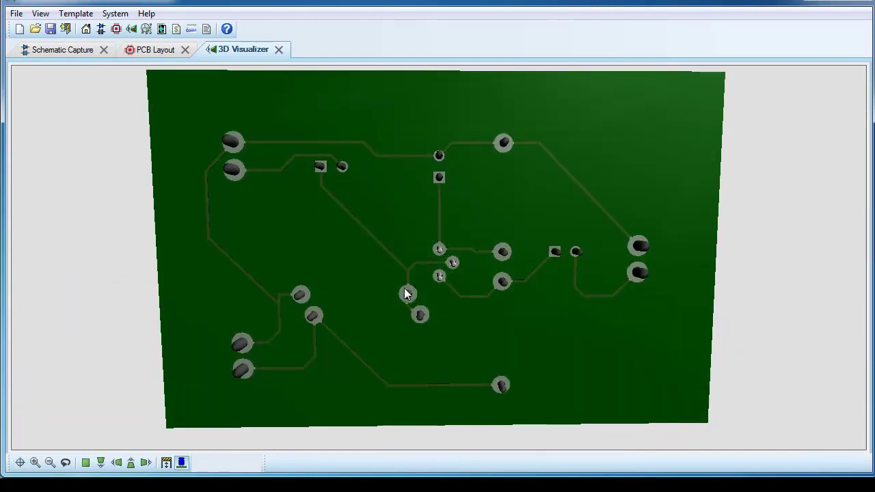
left_click(85, 464)
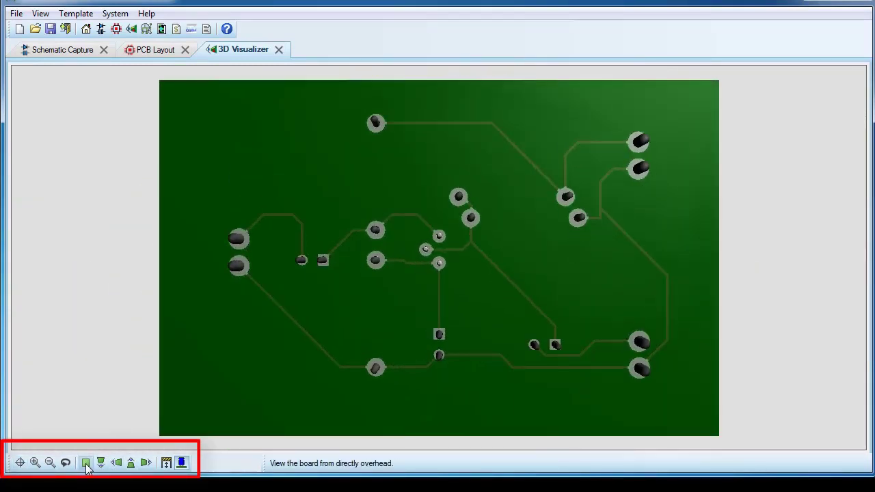
left_click(146, 462)
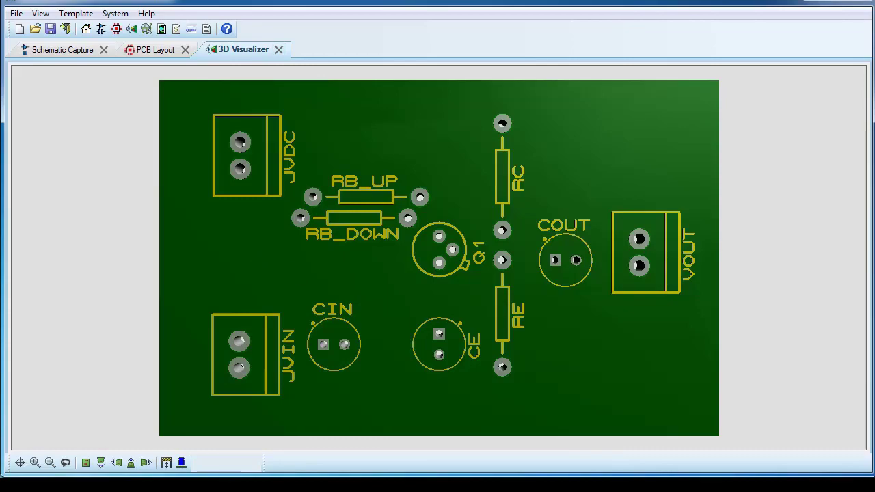
left_click(279, 49)
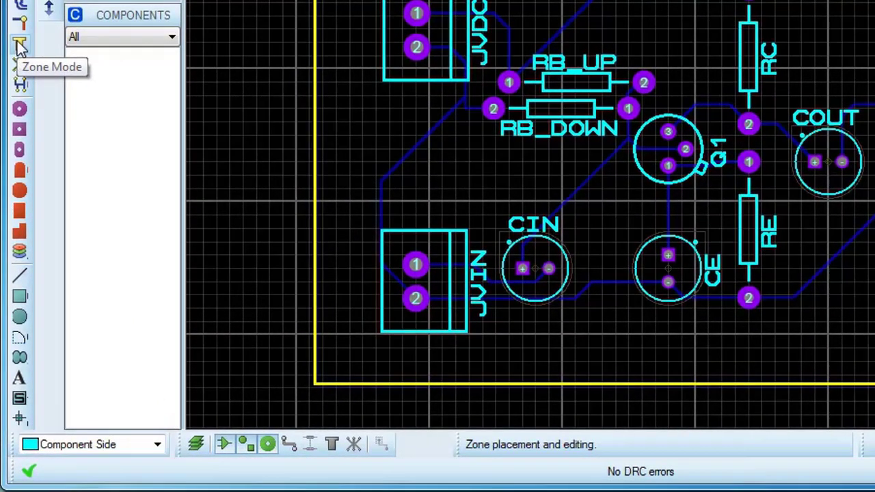
Activate copper zone placement and set its layer to Bottom Copper.
left_click(13, 163)
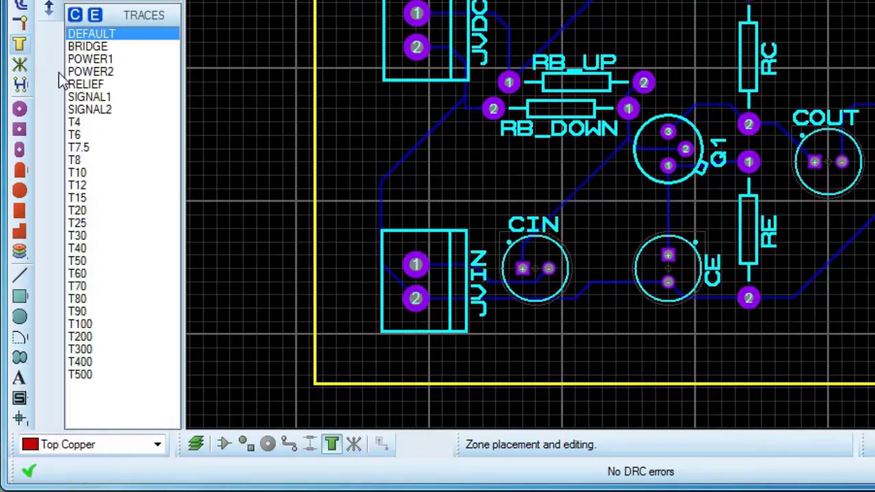
left_click(156, 445)
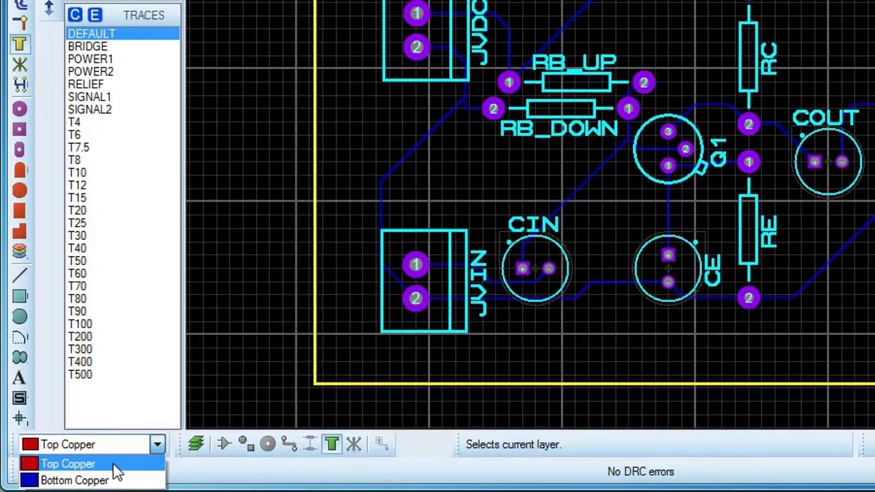
left_click(114, 478)
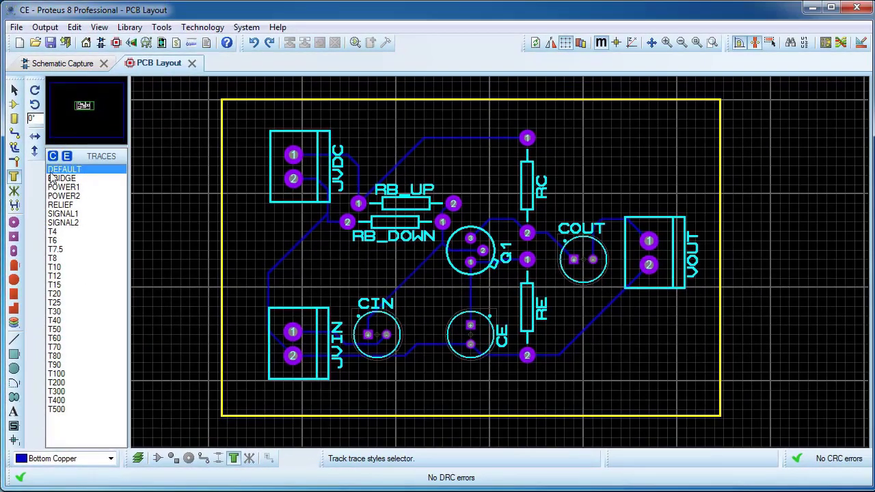
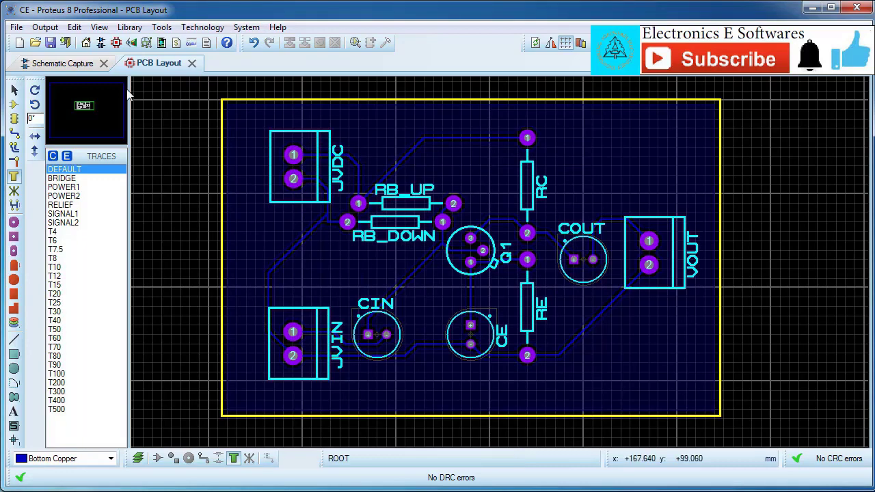
Examine the board in 3D, checking the copper zone and tracks on its underside up close and as a whole.
left_click(132, 43)
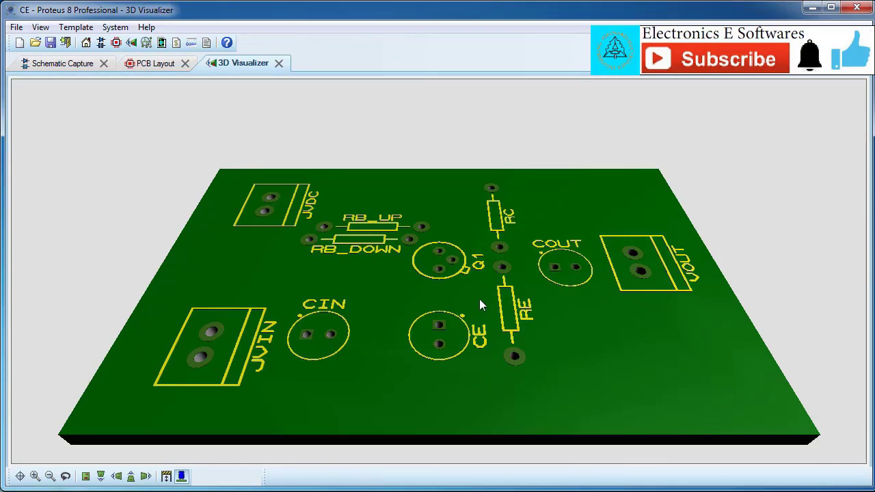
middle_click(479, 301)
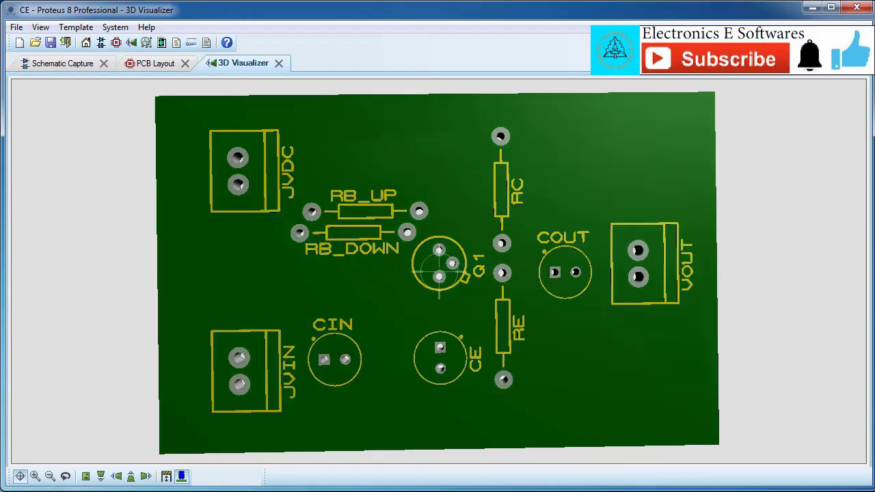
key("F8")
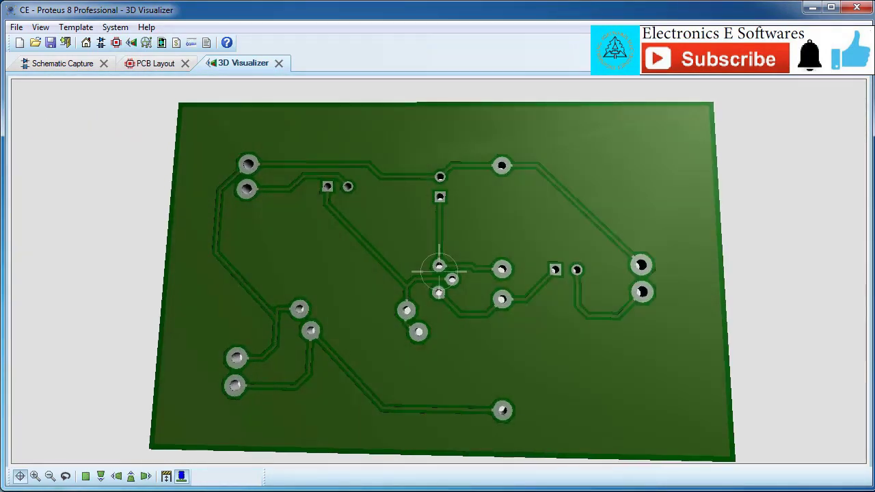
scroll(438, 271, "up", 2)
scroll(438, 272, "up", 3)
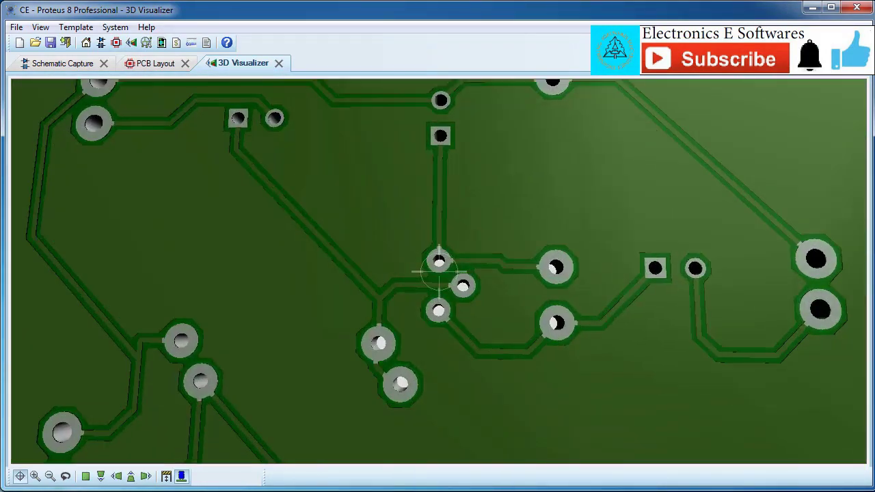
scroll(438, 271, "down", 2)
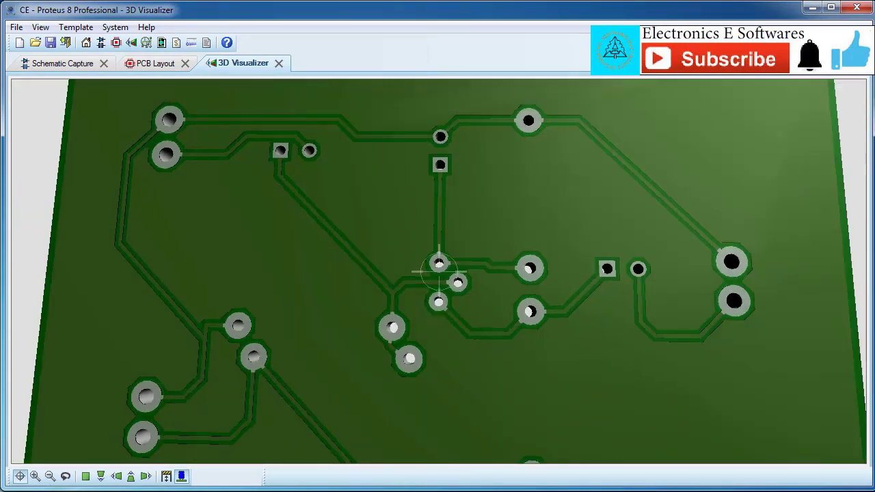
scroll(438, 272, "down", 2)
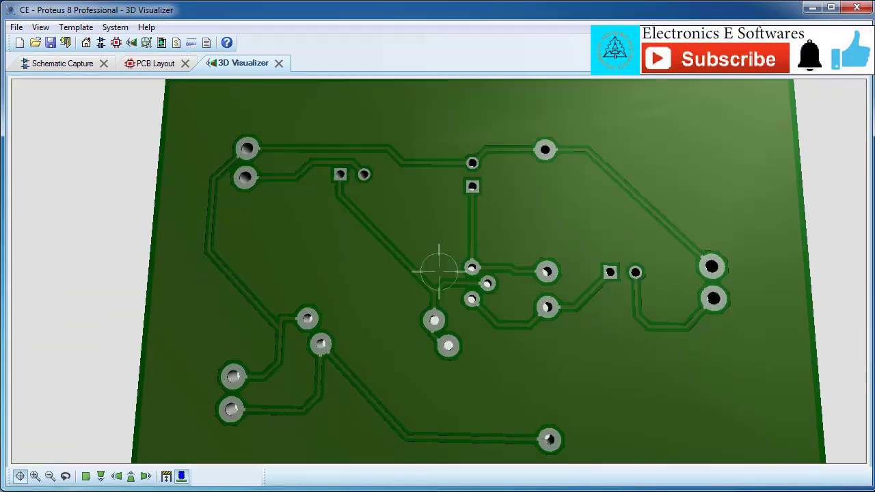
left_click(438, 270)
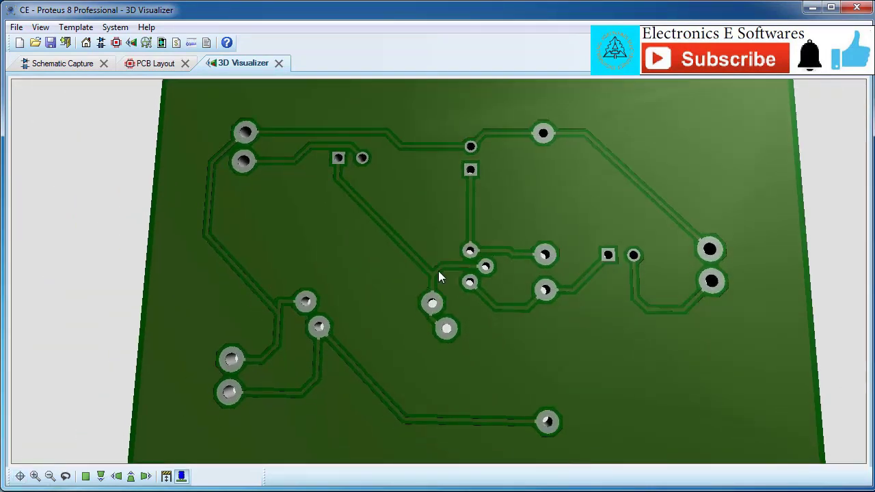
left_click(86, 477)
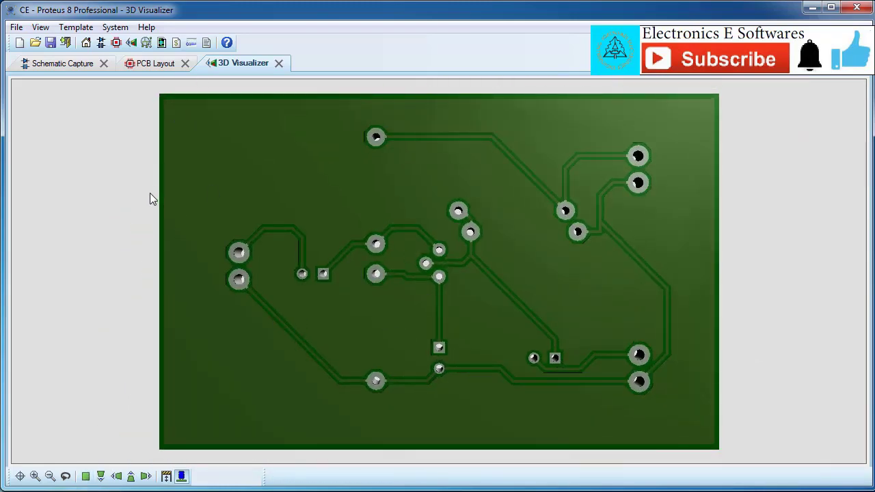
Show the component side of the 3D board with its components displayed, tilted to an angled perspective.
left_click(66, 477)
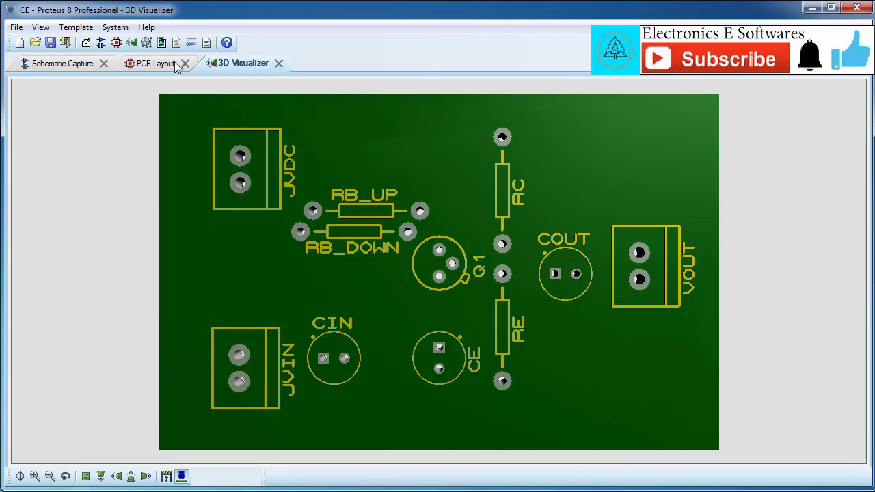
left_click(181, 477)
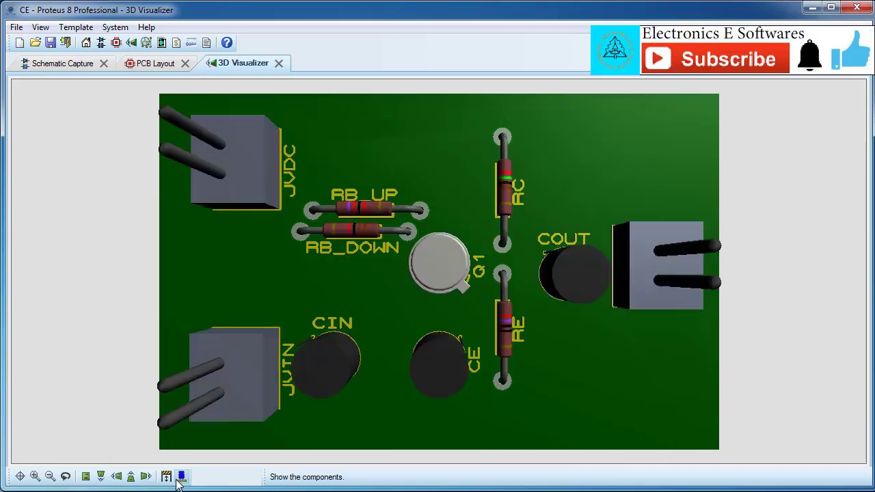
middle_click(335, 394)
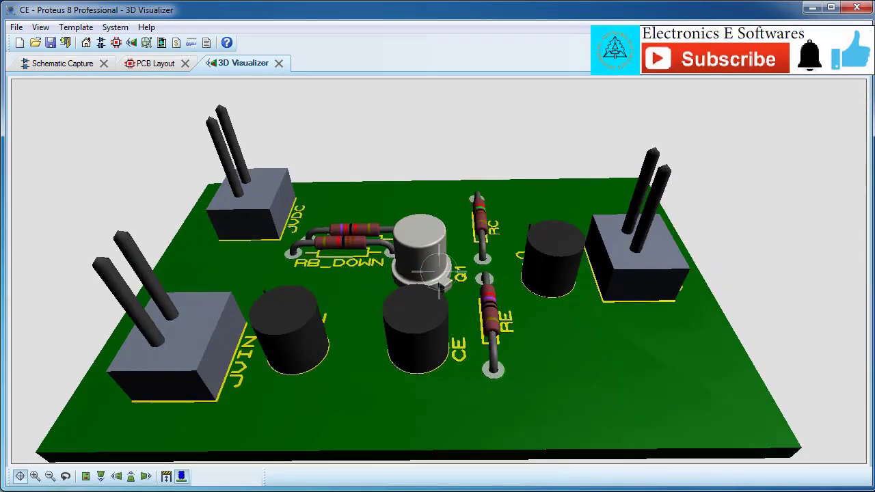
middle_click(416, 292)
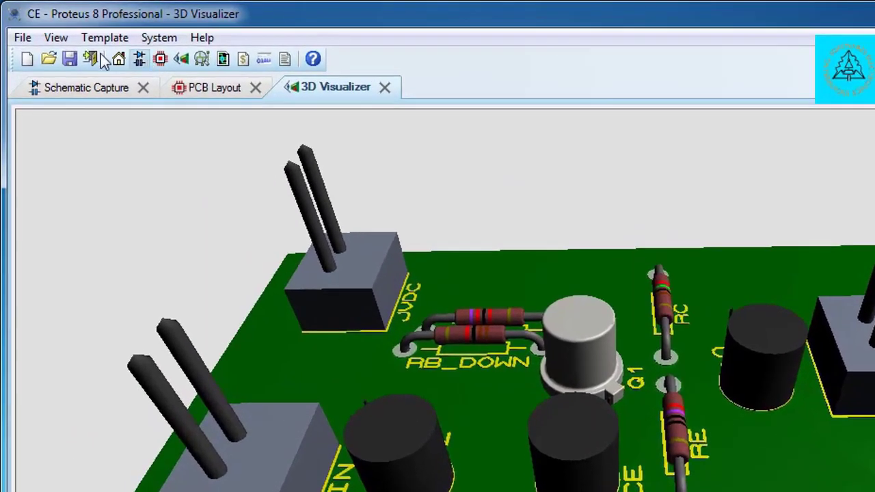
Print the 3D view with the Snagit 2018 printer, and close the 3D view.
left_click(24, 39)
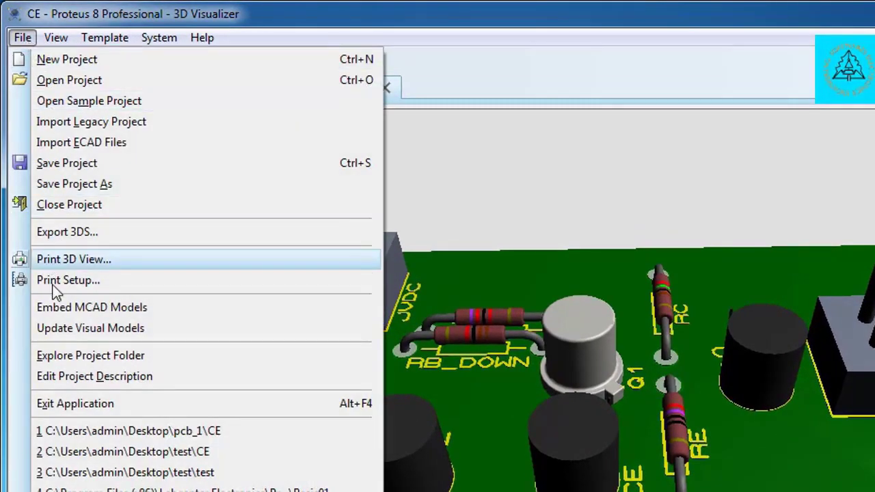
left_click(69, 260)
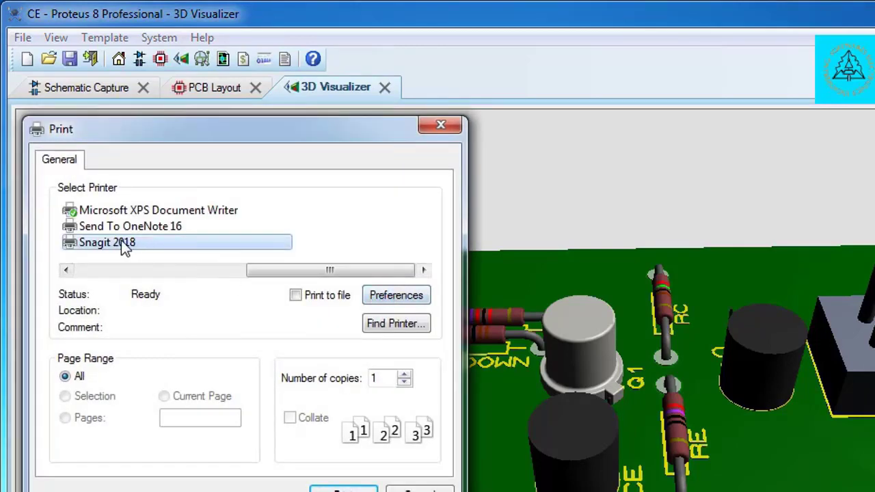
left_click(341, 488)
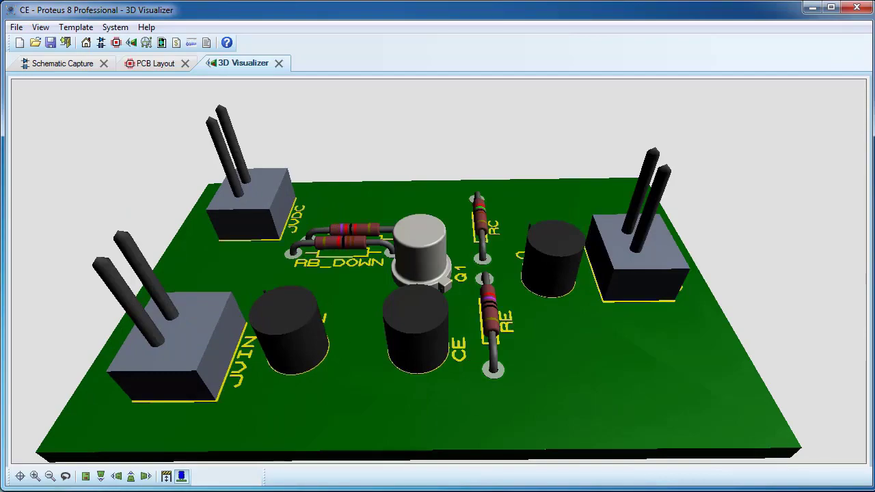
left_click(279, 63)
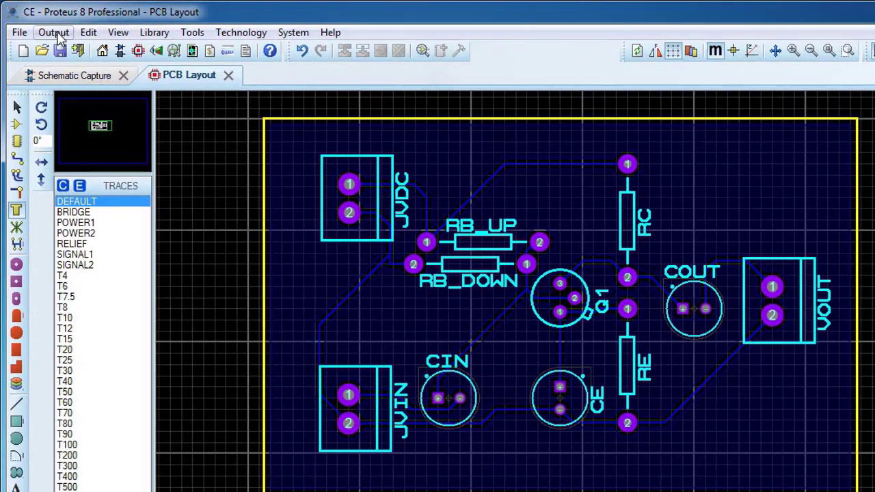
Print the layout as Normal Artwork at 500% scale with Top Copper and Top Silk excluded, ignoring the page fit.
left_click(57, 34)
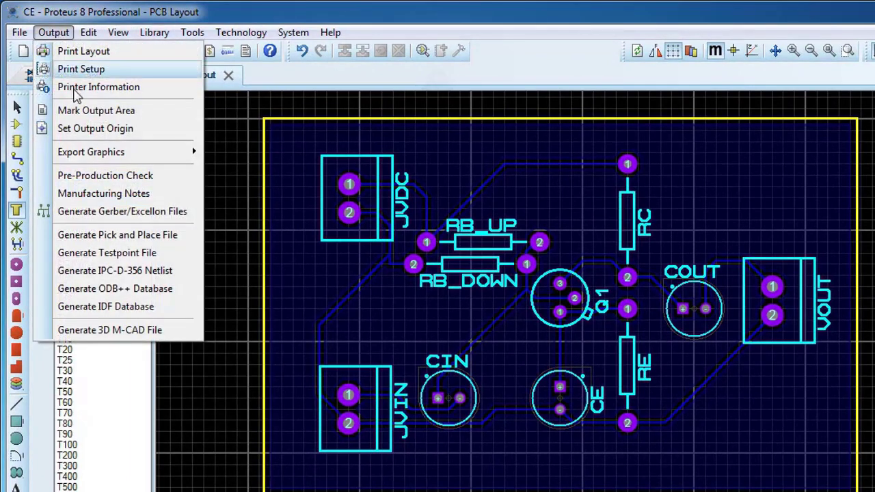
left_click(83, 55)
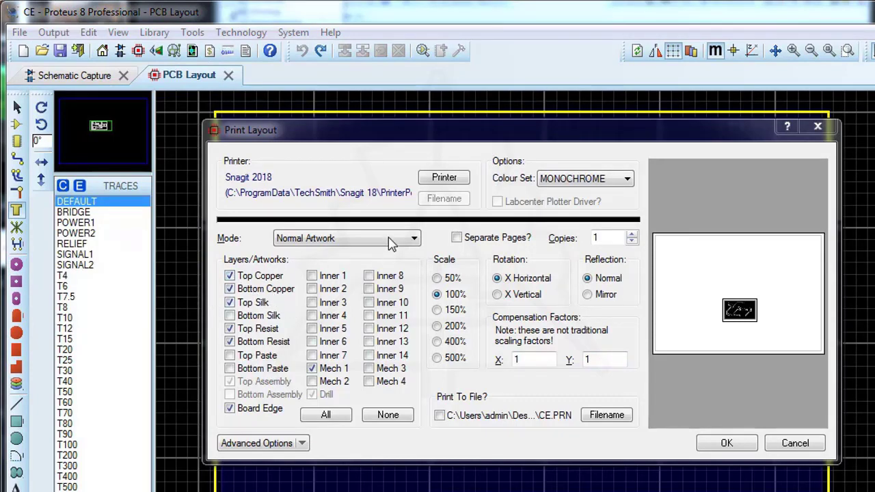
left_click(230, 288)
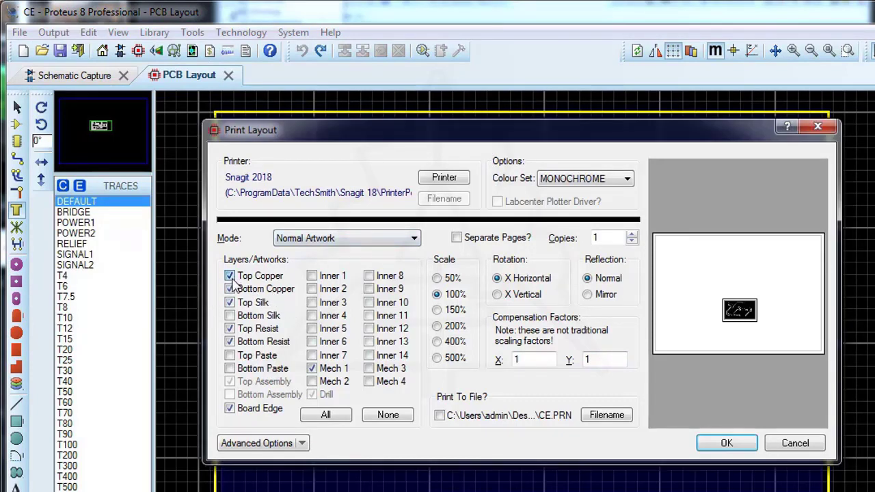
left_click(230, 303)
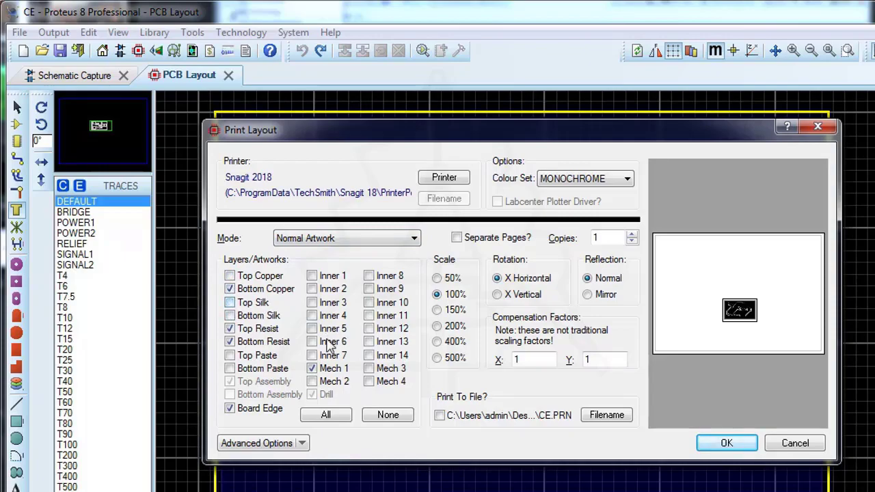
left_click(437, 358)
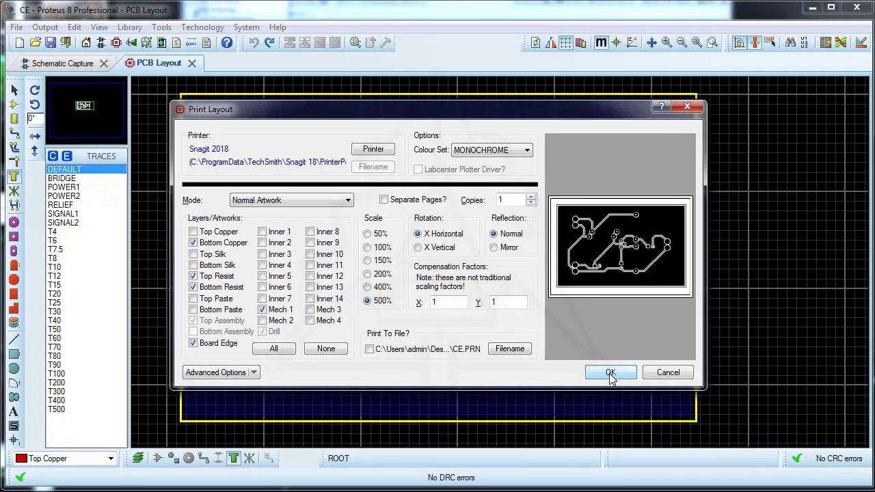
left_click(610, 374)
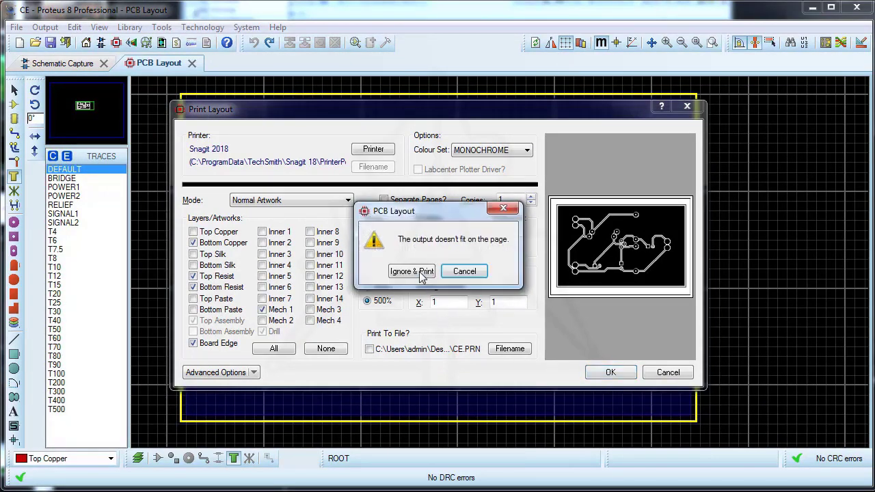
left_click(420, 273)
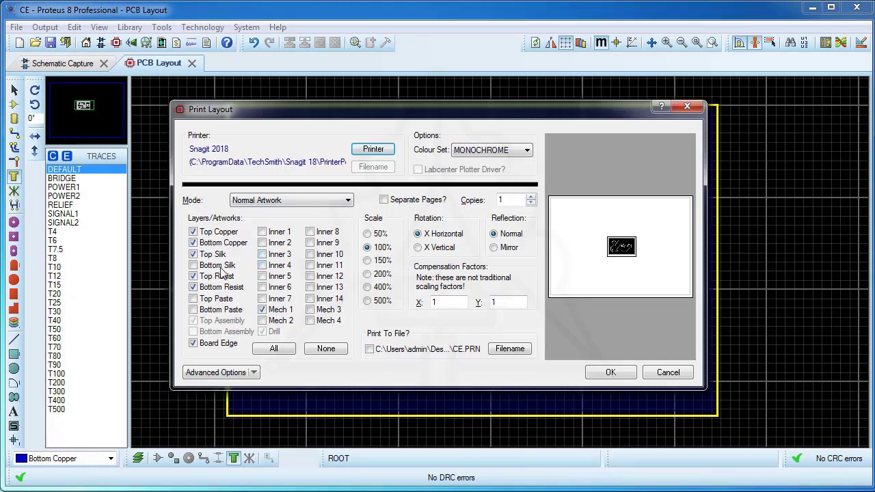
Print the component-side layout at 500% scale with Bottom Copper excluded and Top Silk kept, ignoring the page fit.
left_click(194, 242)
left_click(194, 242)
left_click(193, 250)
left_click(193, 244)
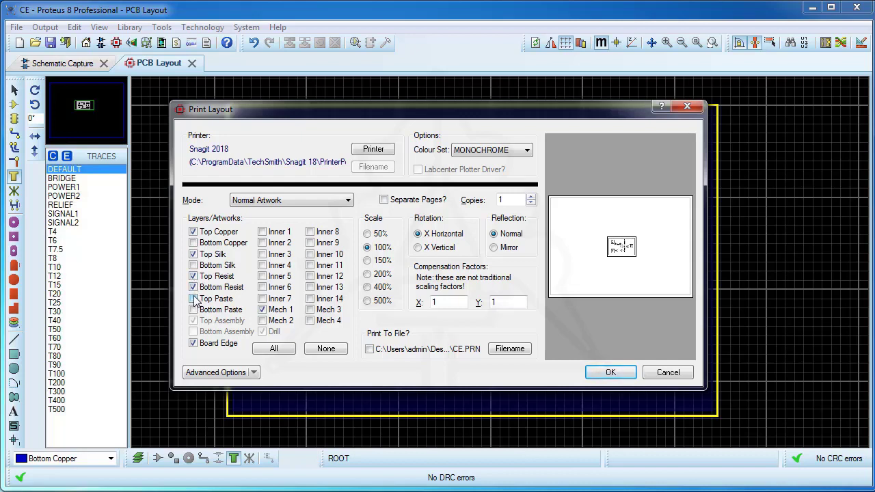
left_click(373, 305)
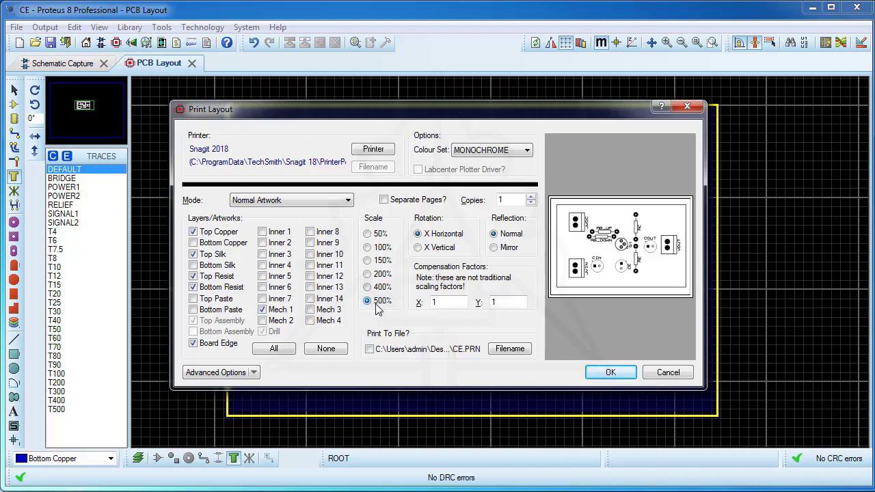
left_click(619, 374)
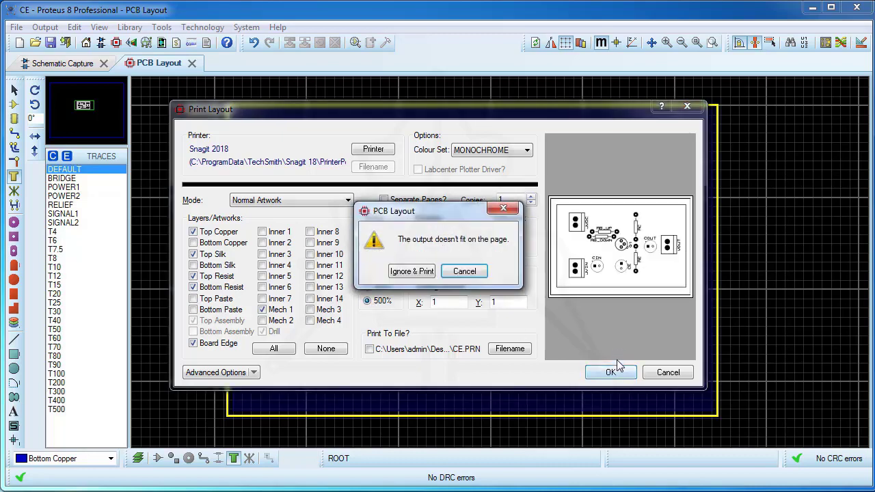
left_click(421, 273)
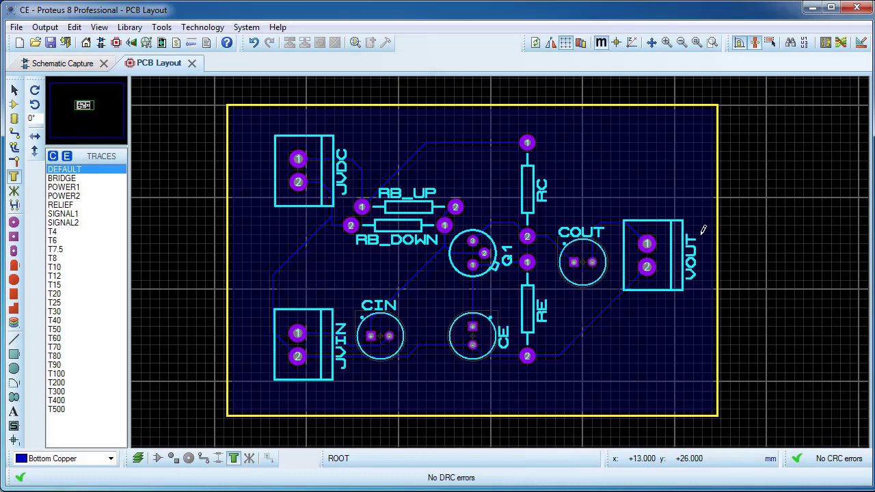
Print the layout as a Drill Plot at 500% scale, ignoring the page fit.
key("ctrl+p")
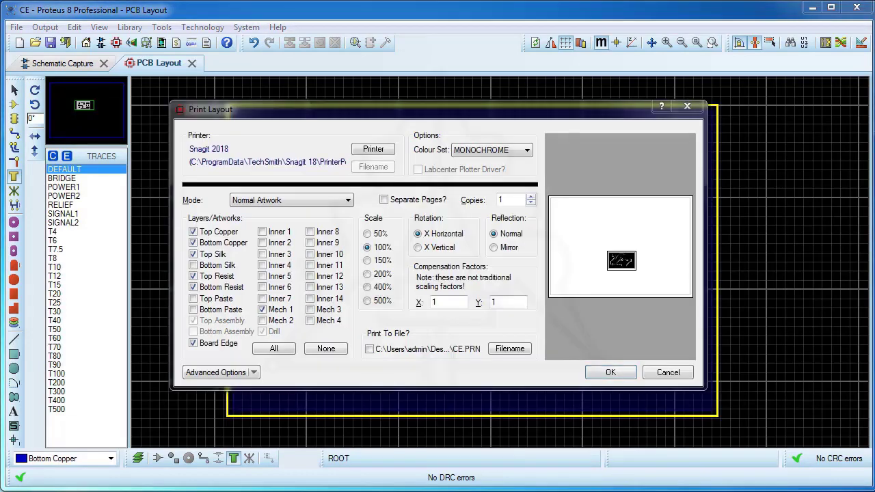
left_click(667, 372)
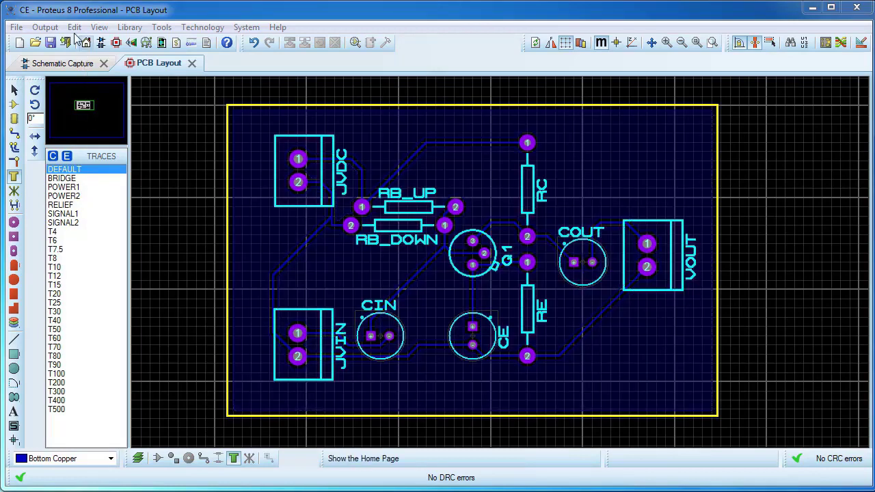
left_click(45, 28)
left_click(53, 42)
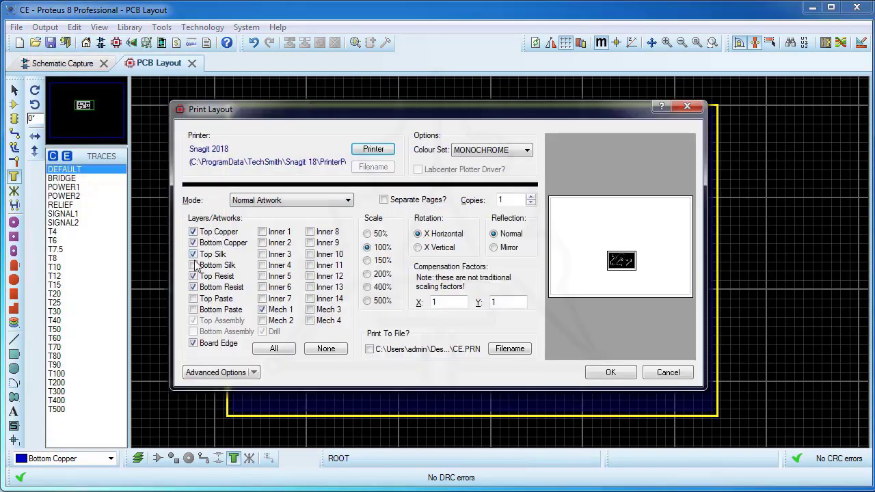
left_click(348, 201)
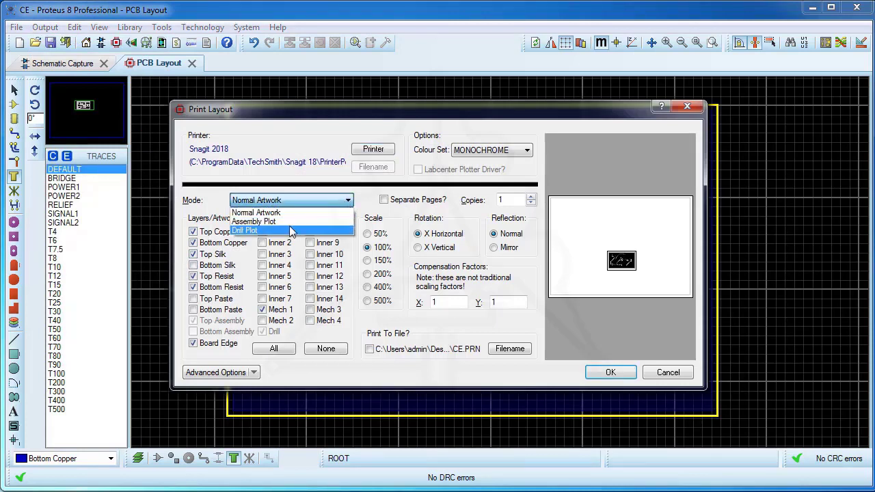
left_click(289, 225)
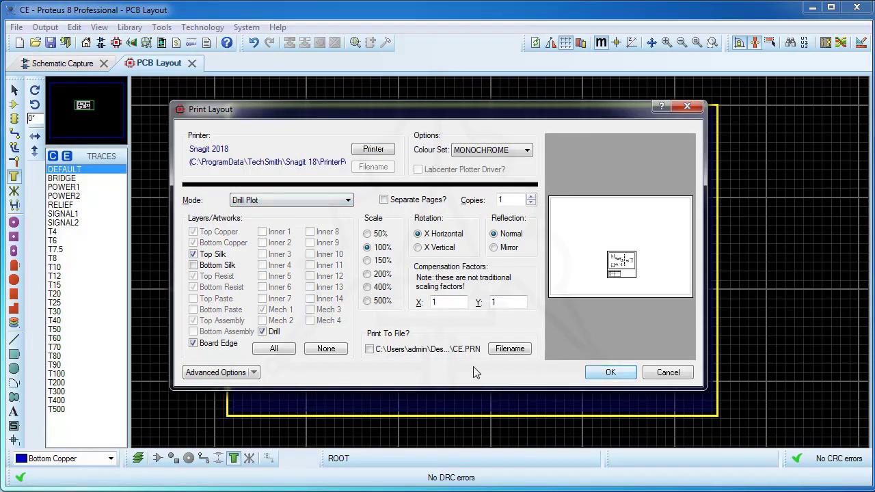
left_click(369, 302)
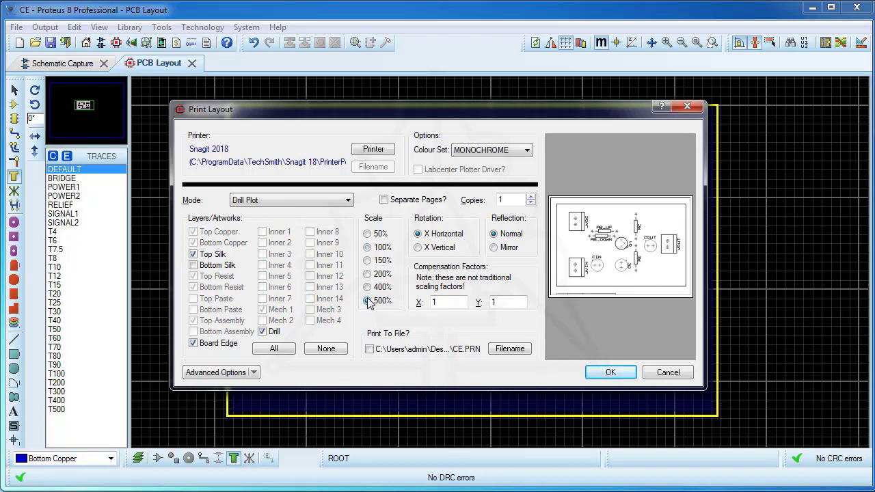
left_click(610, 377)
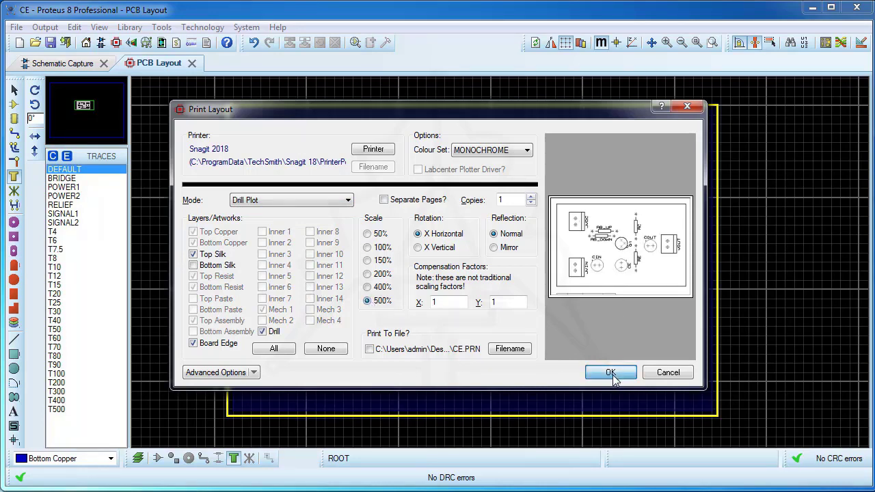
left_click(400, 271)
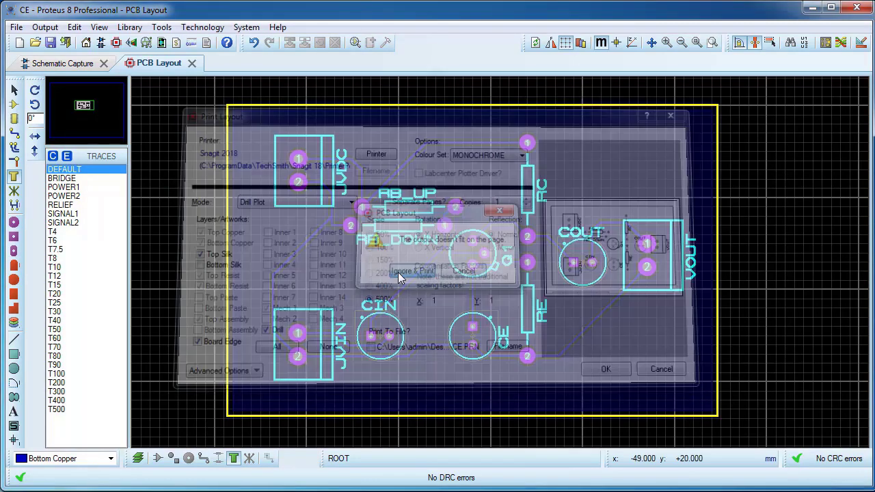